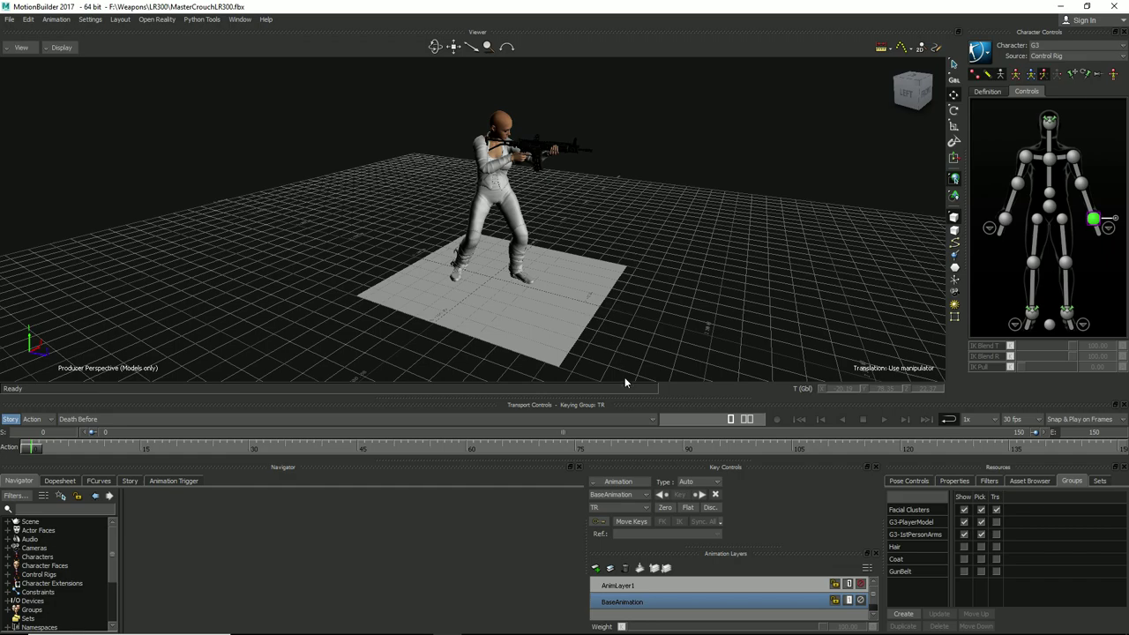
# - Switch to the Rifle_IdleStand take, play it back, and return to the first frame
pyautogui.click(654, 419)
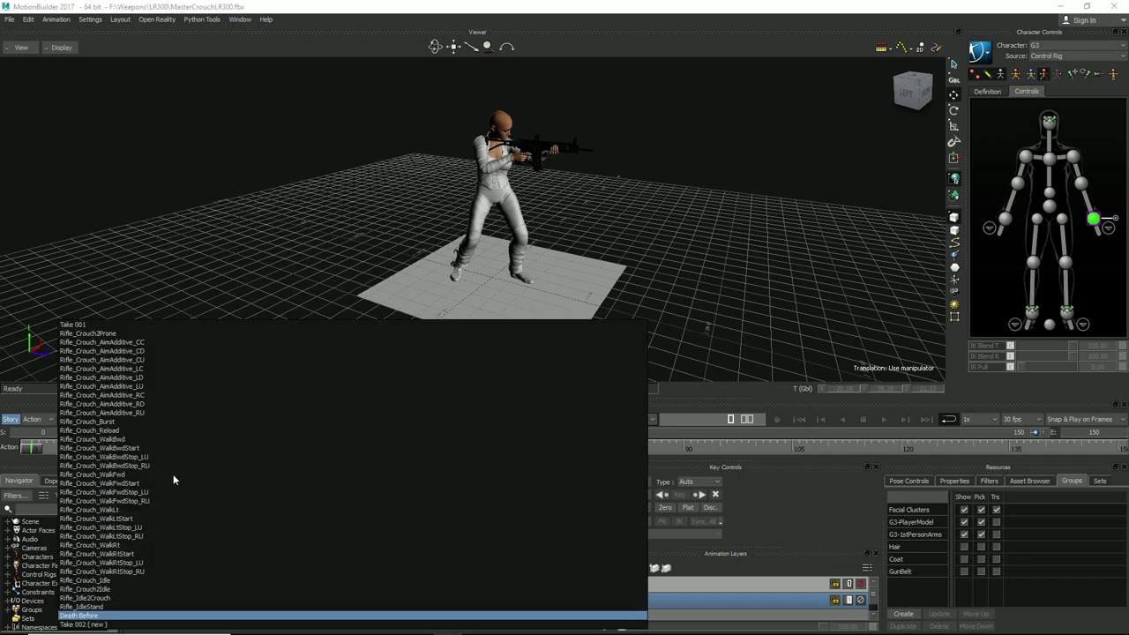
pyautogui.click(114, 606)
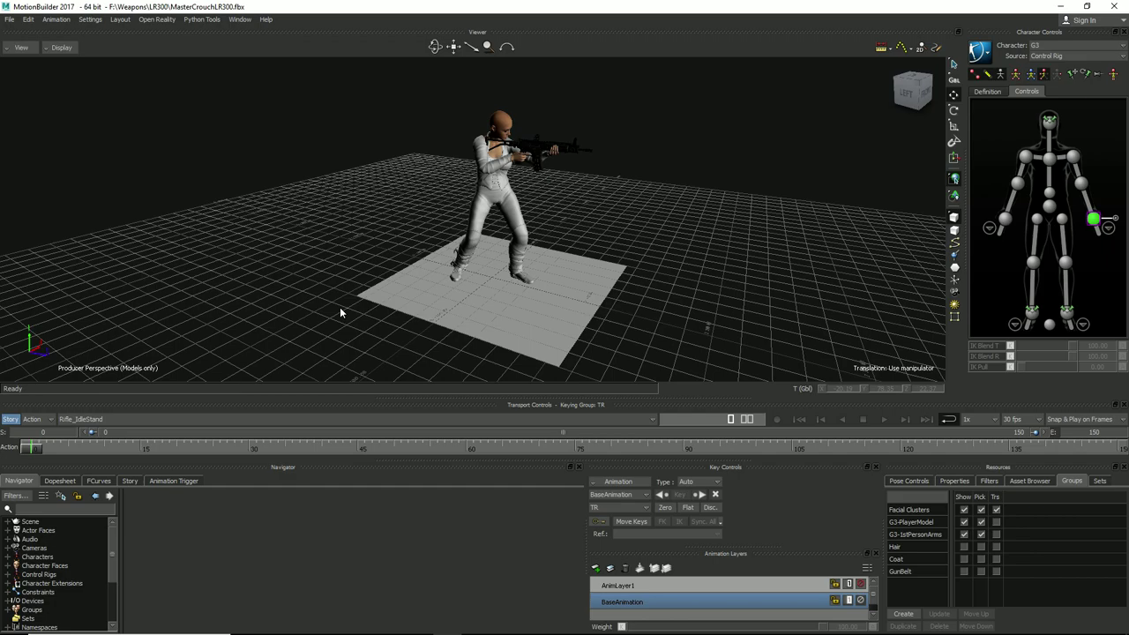
pyautogui.click(884, 420)
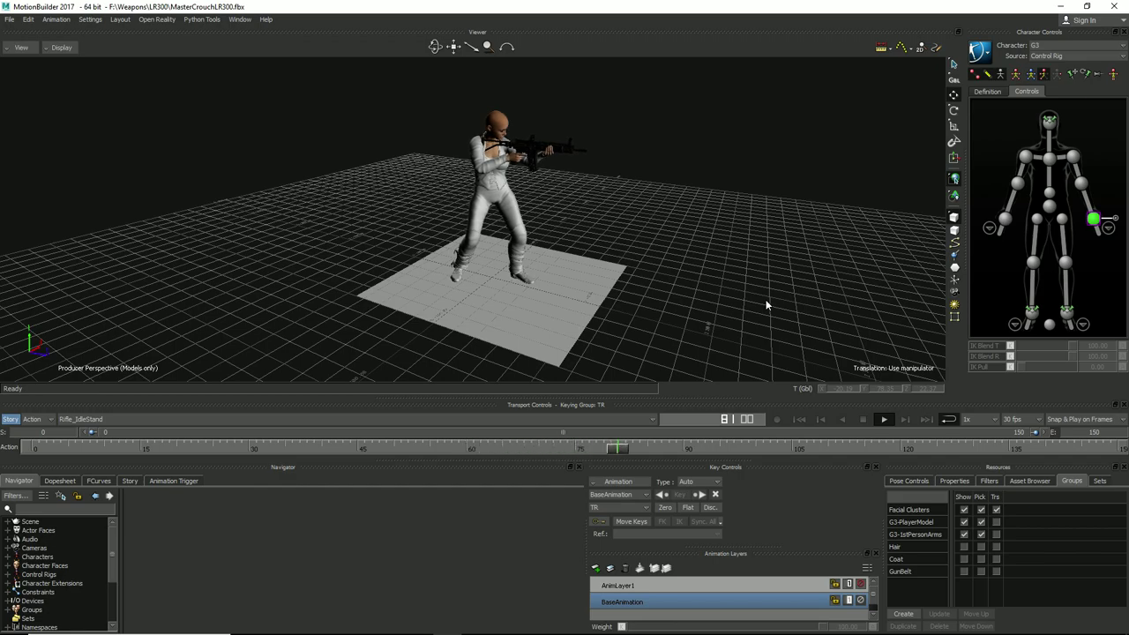
pyautogui.click(798, 419)
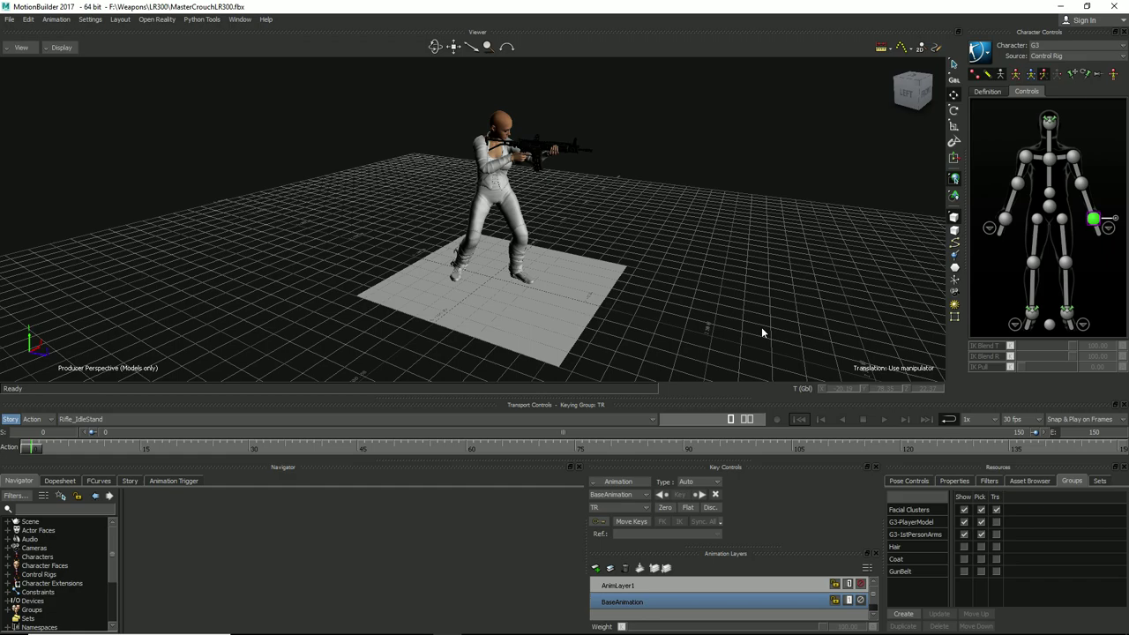
# - Examine up close how the character's hands and shoulder hold the rifle in the standing idle pose
pyautogui.scroll(2, 743, 306)
pyautogui.moveTo(674, 211); pyautogui.dragTo(698, 204)
pyautogui.scroll(2, 698, 204)
pyautogui.moveTo(741, 157); pyautogui.dragTo(695, 238)
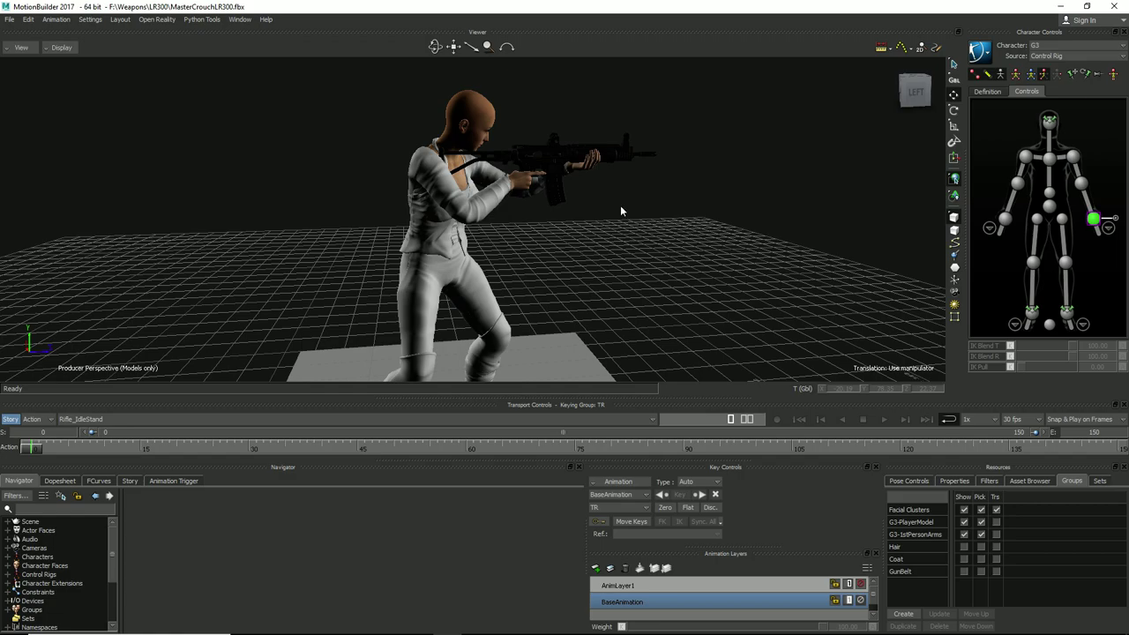
pyautogui.moveTo(620, 204); pyautogui.dragTo(562, 244)
pyautogui.click(594, 181)
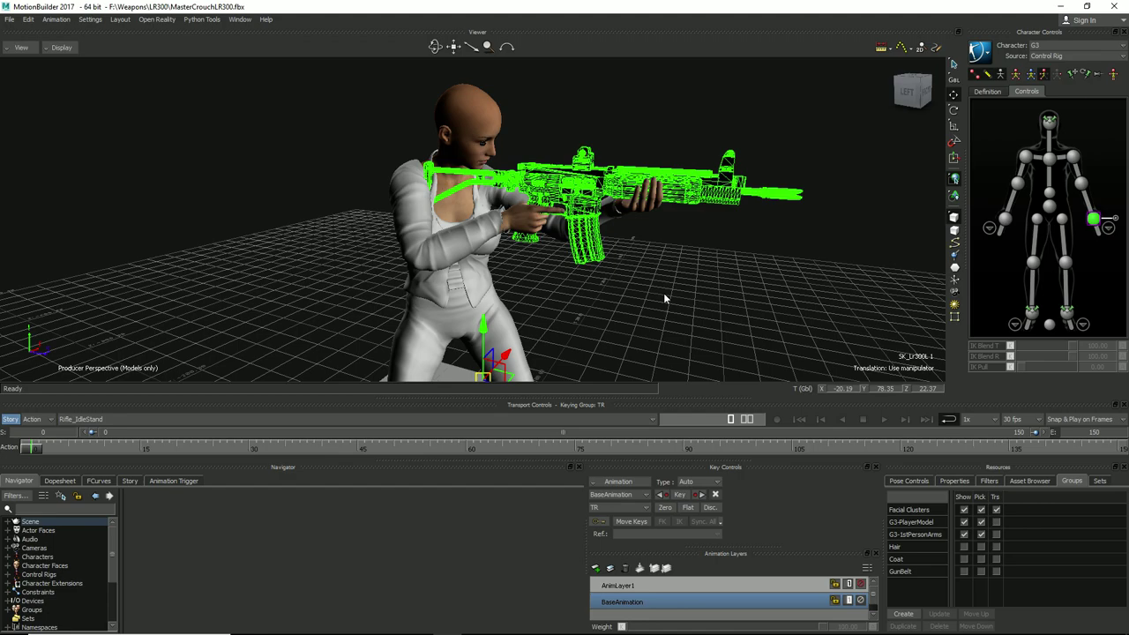
pyautogui.click(663, 299)
pyautogui.keyDown('ctrl'); pyautogui.keyDown('shift'); pyautogui.moveTo(688, 244); pyautogui.dragTo(694, 221); pyautogui.keyUp('shift'); pyautogui.keyUp('ctrl')
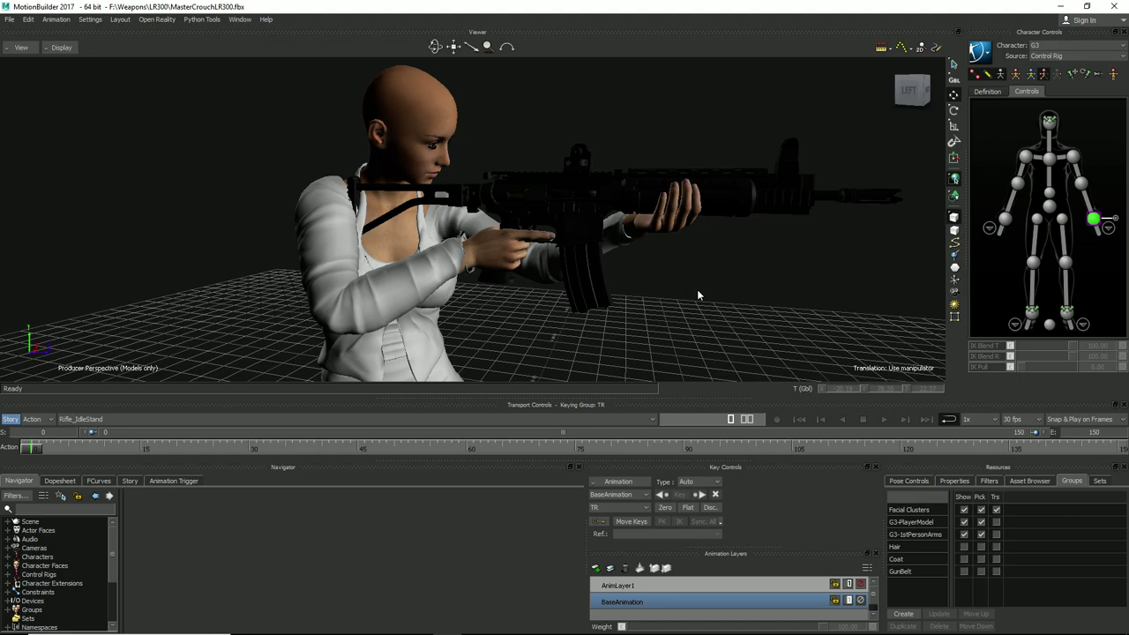
# - Examine the character's full aiming stance from the front and from the side
pyautogui.scroll(-5, 709, 267)
pyautogui.keyDown('ctrl'); pyautogui.keyDown('shift'); pyautogui.moveTo(663, 332); pyautogui.dragTo(652, 255); pyautogui.keyUp('shift'); pyautogui.keyUp('ctrl')
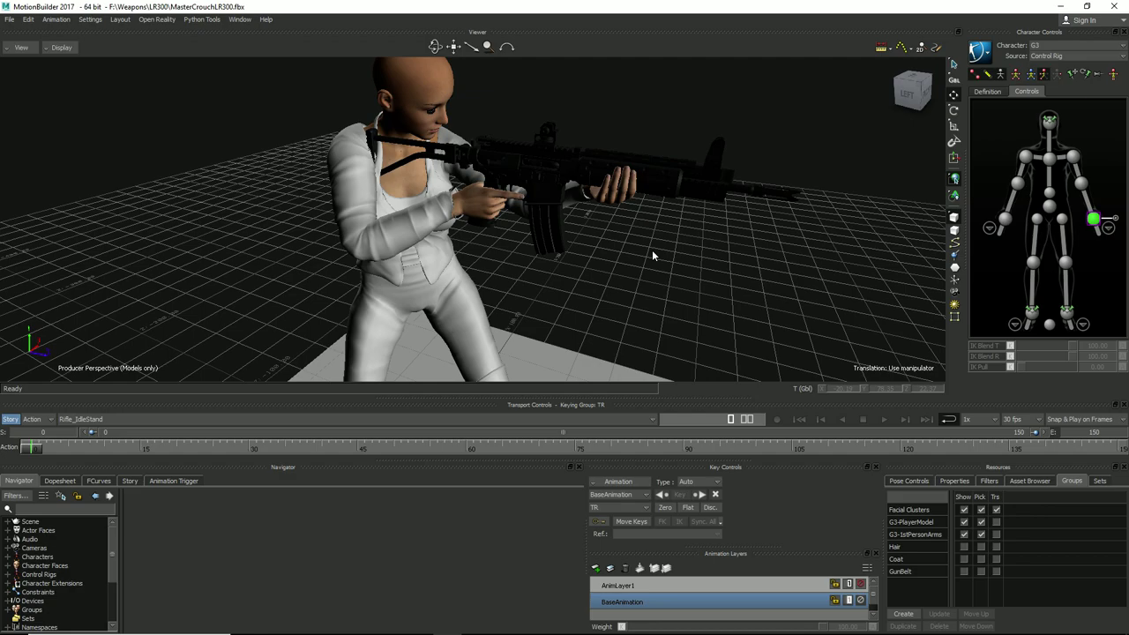
pyautogui.moveTo(653, 253); pyautogui.dragTo(643, 200)
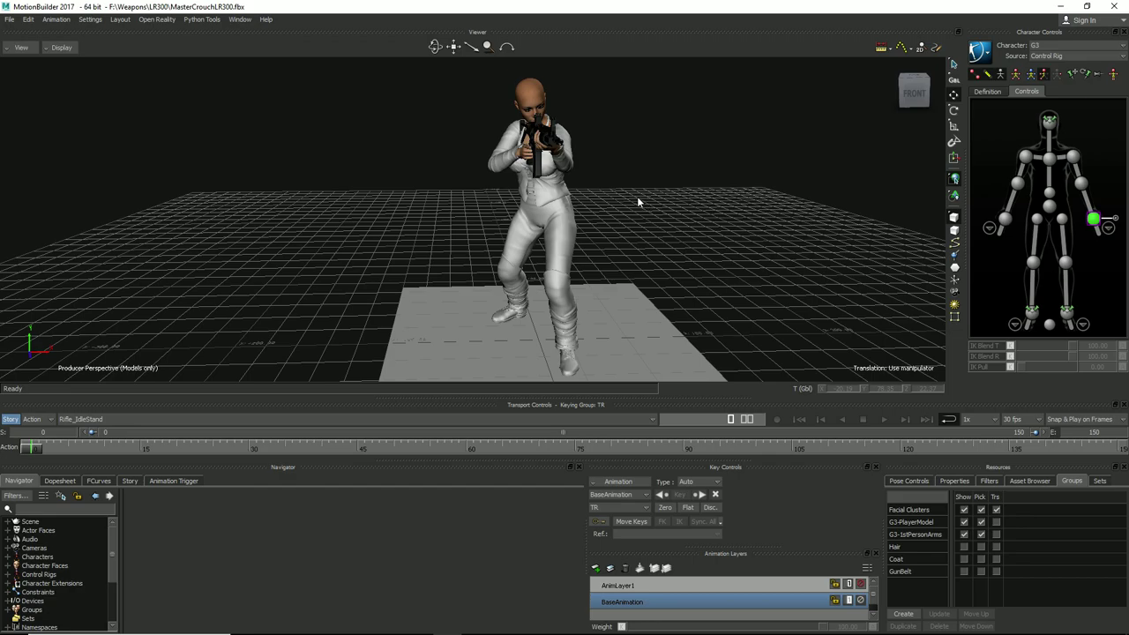
pyautogui.keyDown('ctrl'); pyautogui.keyDown('shift'); pyautogui.moveTo(626, 192); pyautogui.dragTo(708, 194); pyautogui.keyUp('shift'); pyautogui.keyUp('ctrl')
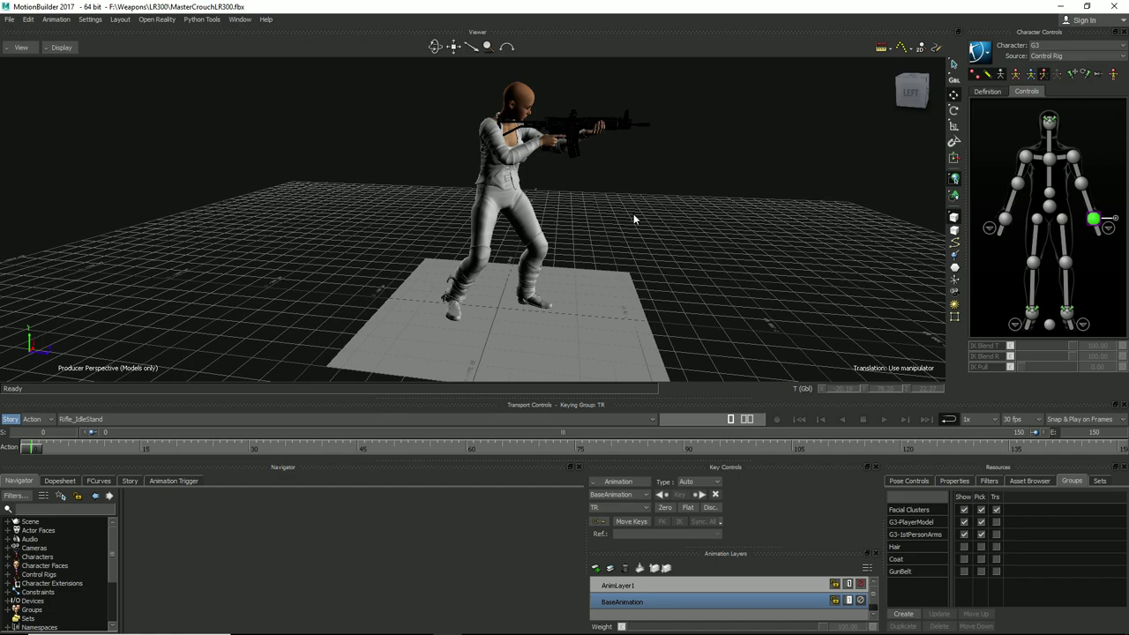
pyautogui.keyDown('ctrl'); pyautogui.keyDown('shift'); pyautogui.moveTo(651, 175); pyautogui.dragTo(702, 183); pyautogui.keyUp('shift'); pyautogui.keyUp('ctrl')
pyautogui.keyDown('ctrl'); pyautogui.moveTo(697, 271); pyautogui.dragTo(667, 265); pyautogui.keyUp('ctrl')
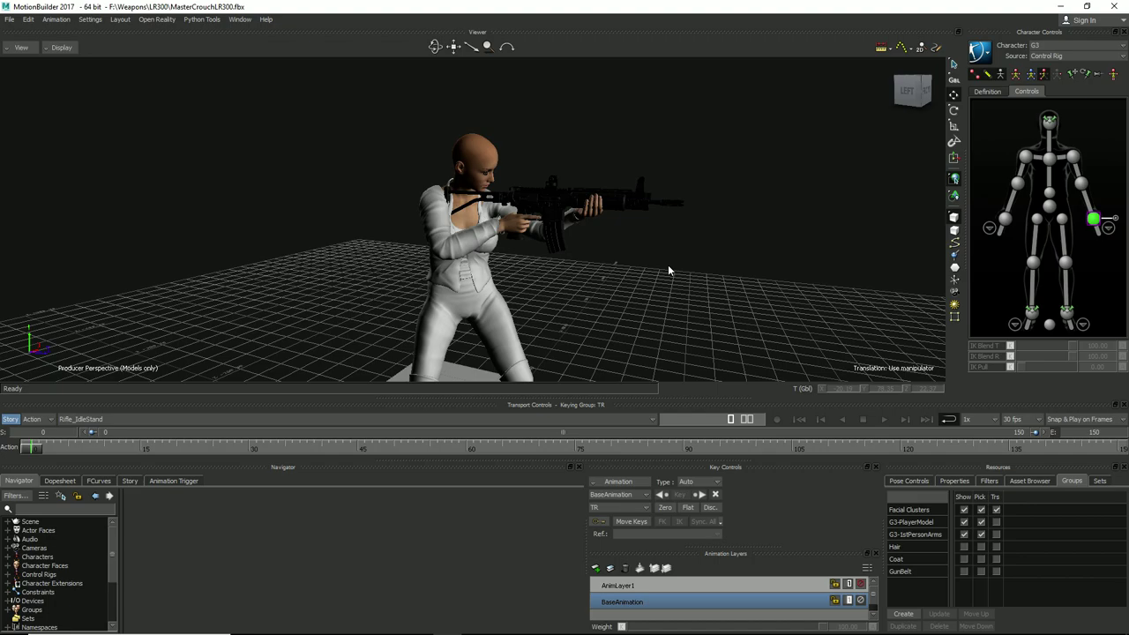
pyautogui.moveTo(667, 262); pyautogui.dragTo(638, 288)
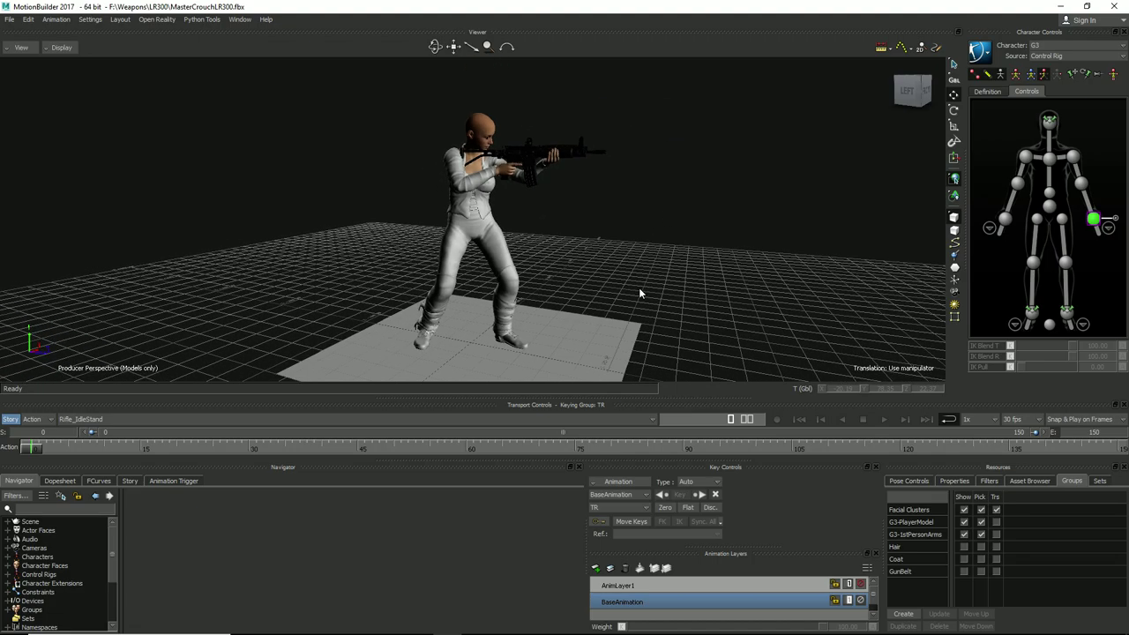
# - Scrub the Rifle_IdleStand animation to frame 80 and check the pose from the front and side
pyautogui.moveTo(33, 448); pyautogui.dragTo(343, 448)
pyautogui.moveTo(357, 408); pyautogui.dragTo(610, 397)
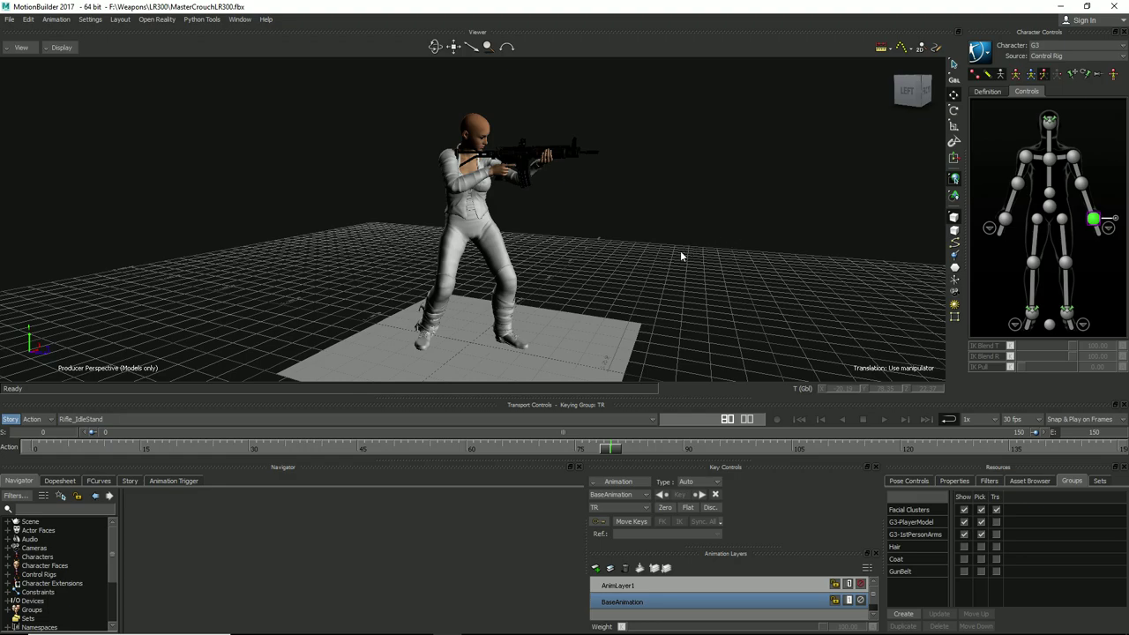
pyautogui.keyDown('ctrl'); pyautogui.keyDown('shift'); pyautogui.moveTo(680, 251); pyautogui.dragTo(625, 300); pyautogui.keyUp('shift'); pyautogui.keyUp('ctrl')
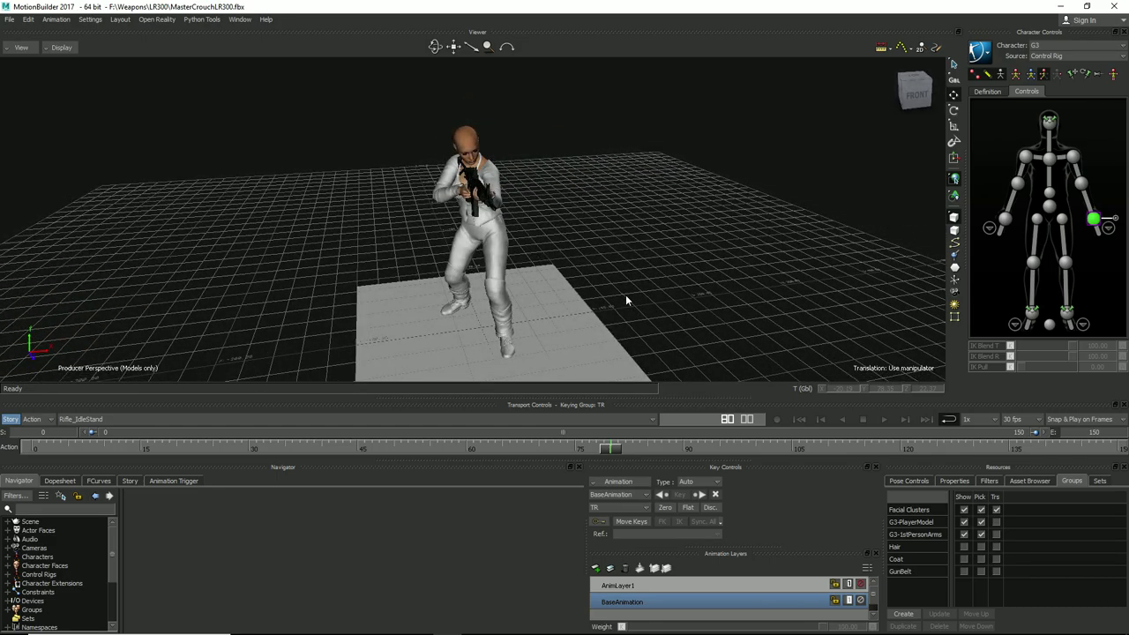
pyautogui.keyDown('ctrl'); pyautogui.keyDown('shift'); pyautogui.moveTo(626, 295); pyautogui.dragTo(653, 234); pyautogui.keyUp('shift'); pyautogui.keyUp('ctrl')
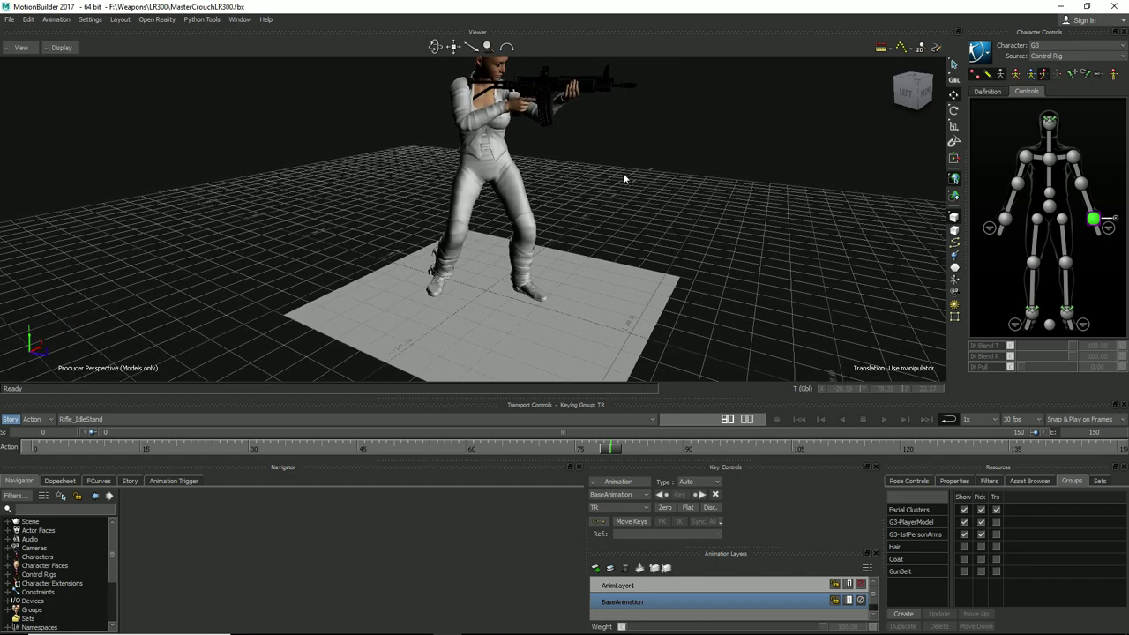
pyautogui.keyDown('shift'); pyautogui.moveTo(623, 173); pyautogui.dragTo(623, 181); pyautogui.keyUp('shift')
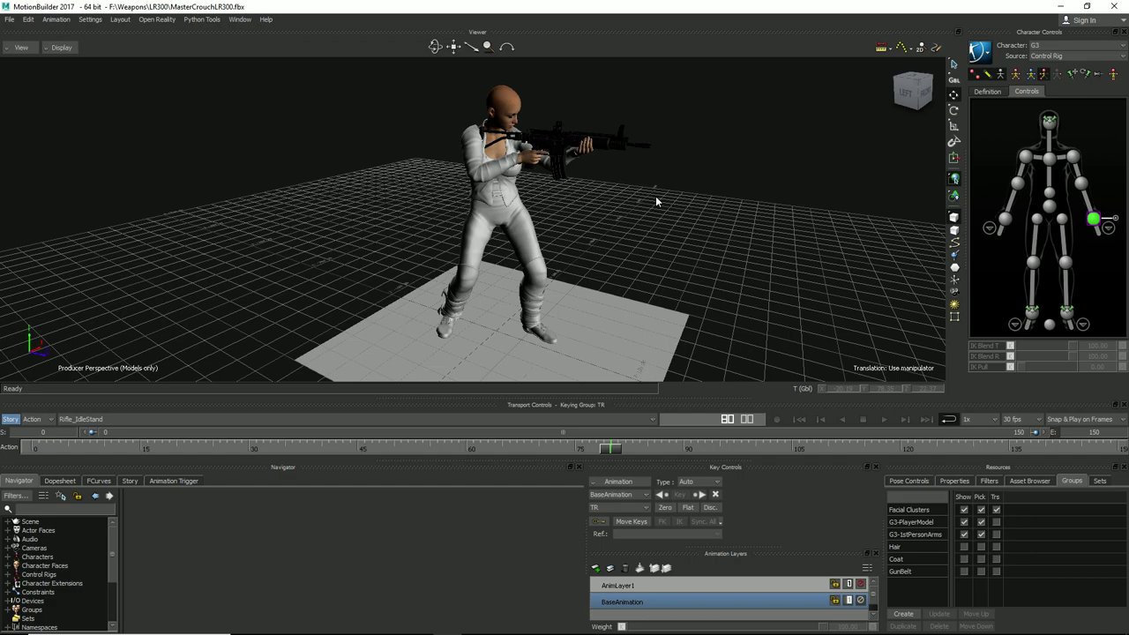
# - Bring up the asset library, list the scene's takes, and review their names, start and stop frames, and durations
pyautogui.click(1025, 482)
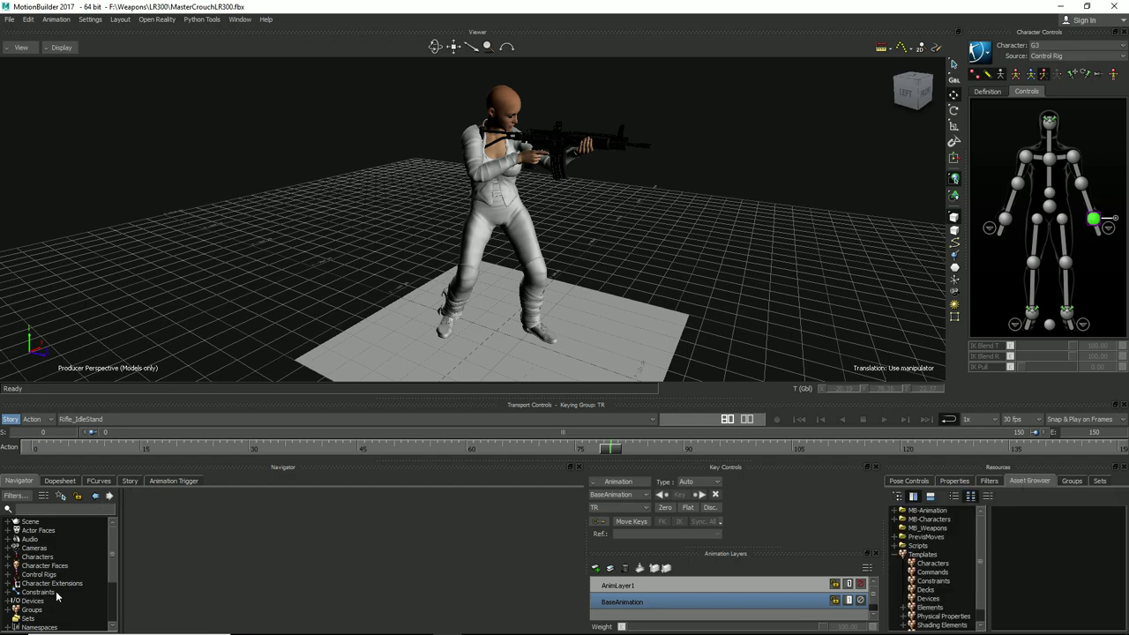
pyautogui.scroll(-3, 56, 597)
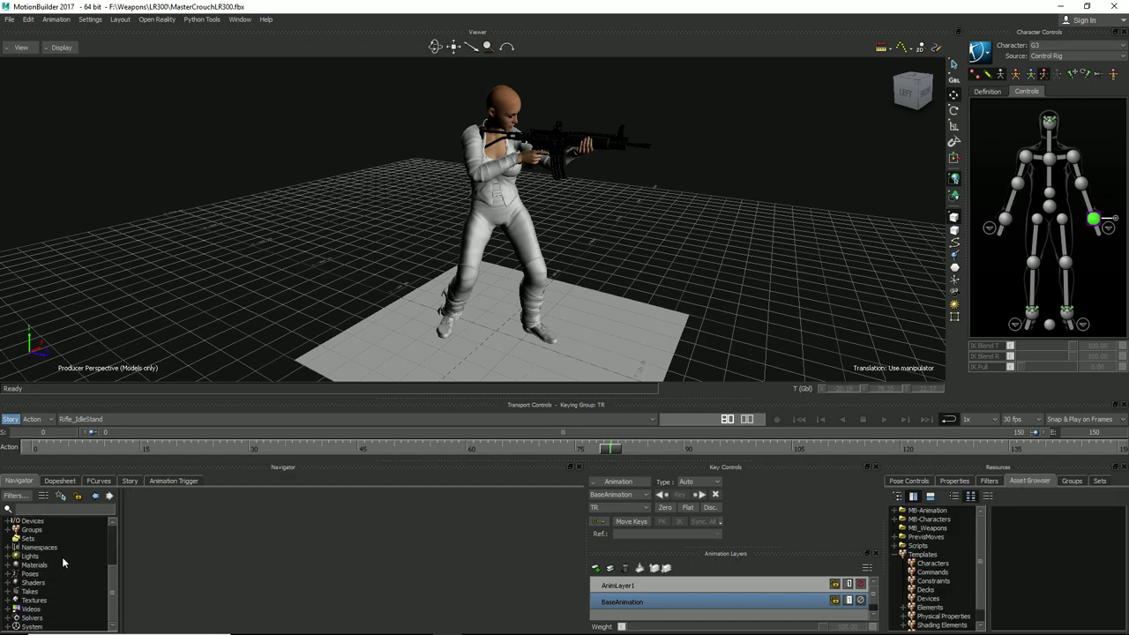
pyautogui.click(42, 591)
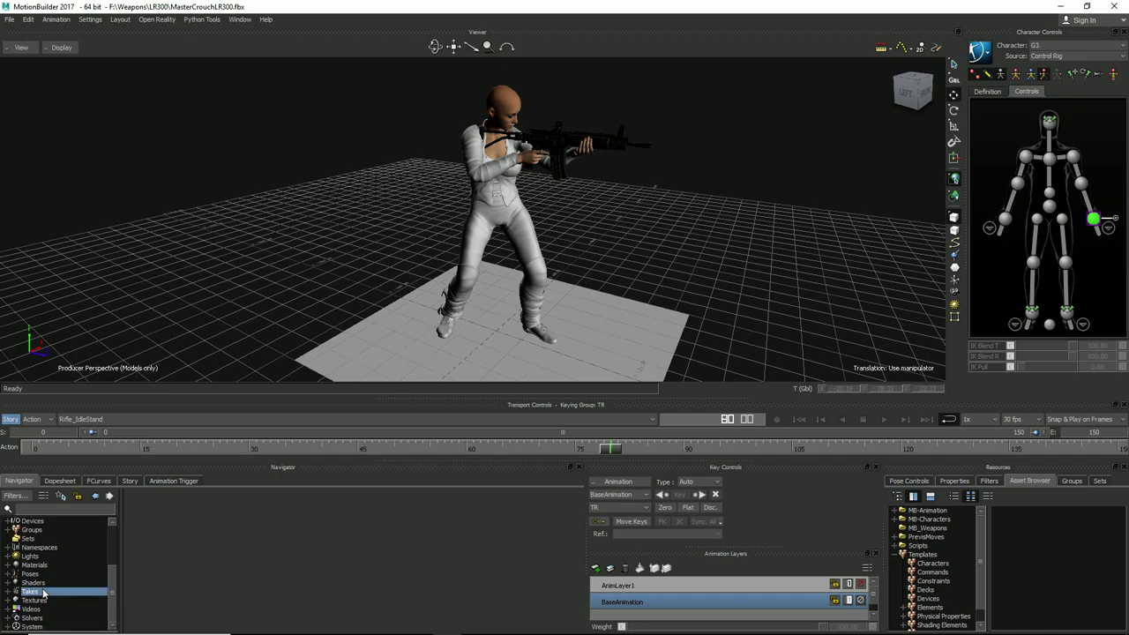
pyautogui.scroll(-1, 170, 538)
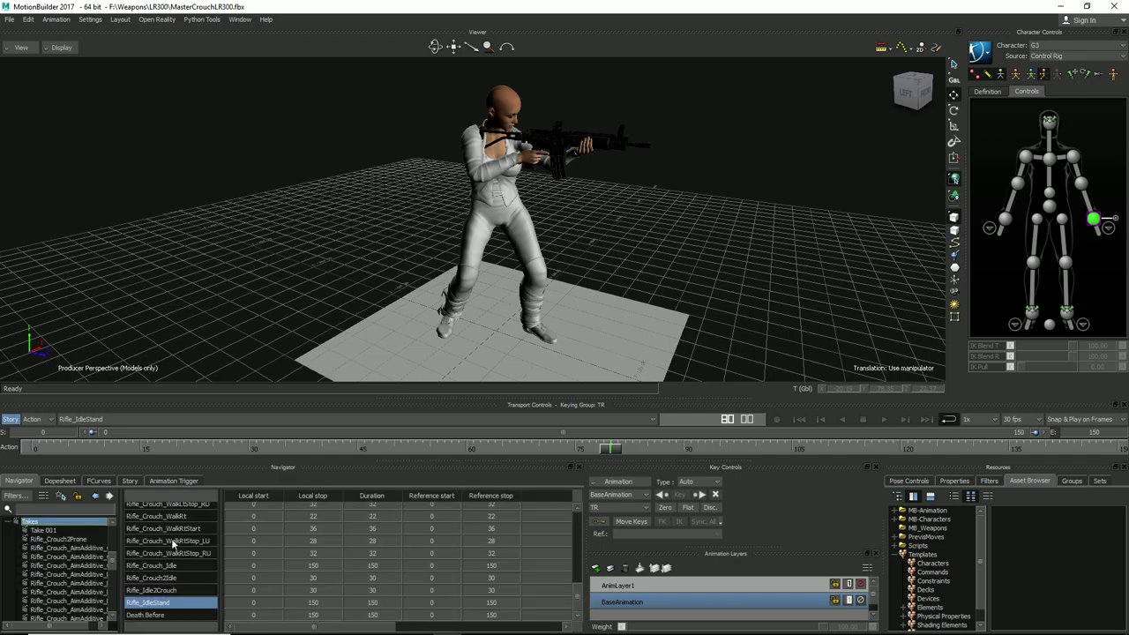
pyautogui.scroll(5, 173, 544)
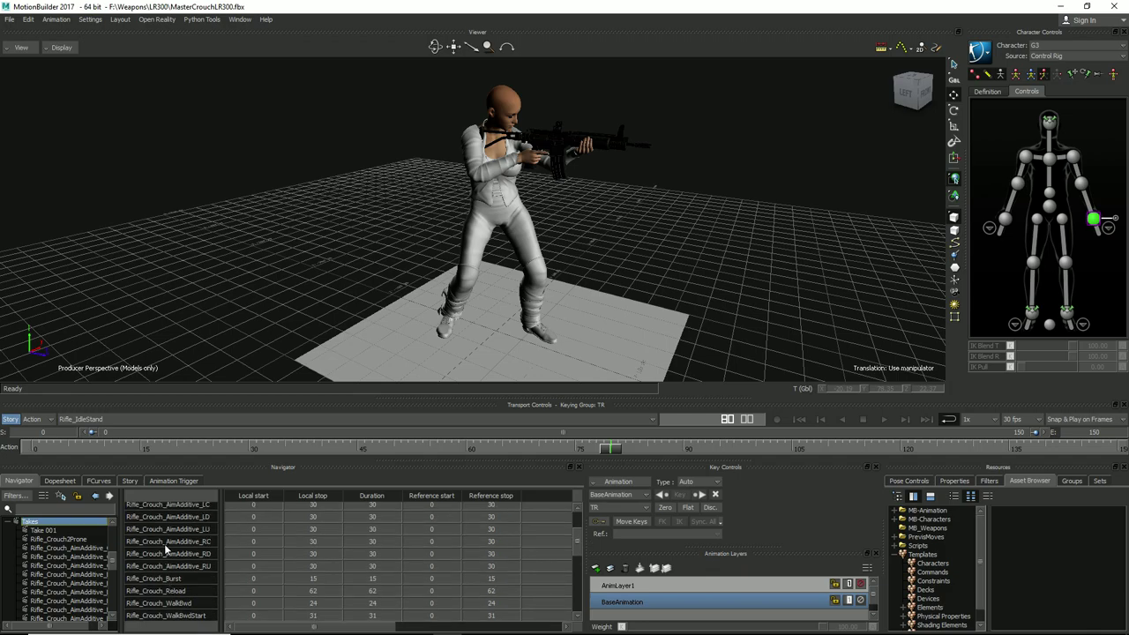
pyautogui.scroll(3, 166, 549)
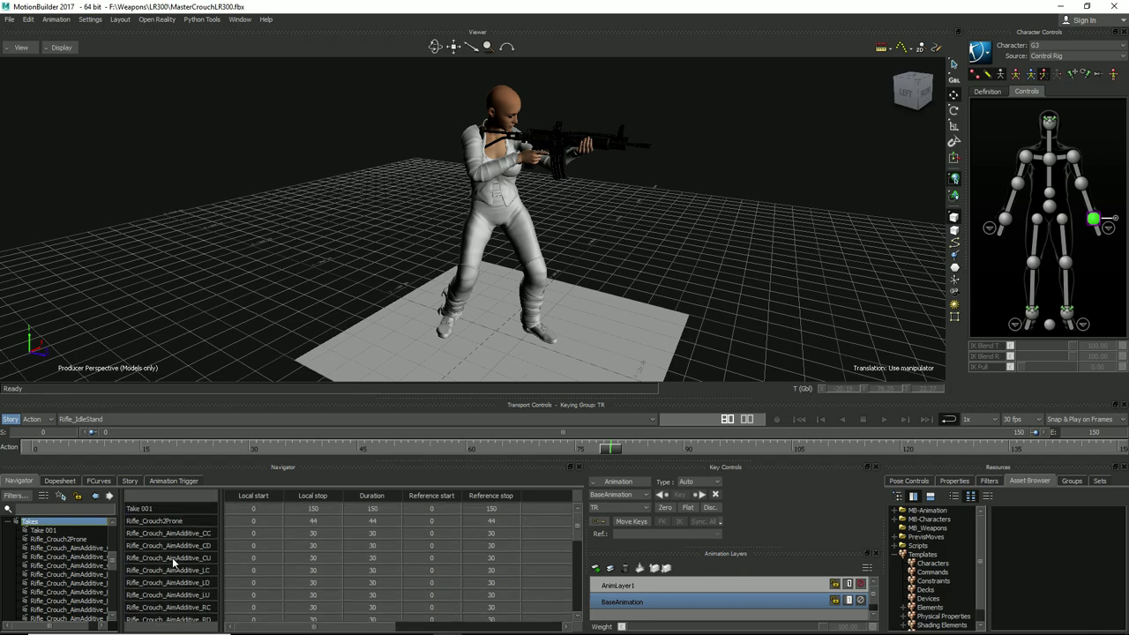
pyautogui.scroll(-8, 173, 562)
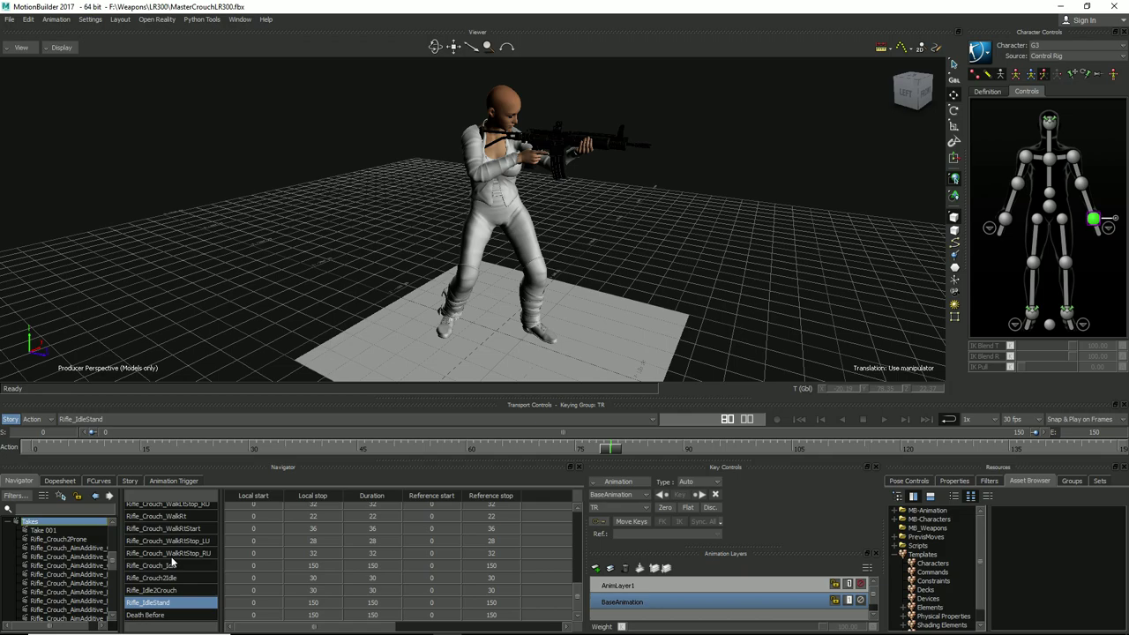
# - Collapse the Templates folder, show the MB_Weapons assets as a detailed list, and look through the available weapons
pyautogui.click(895, 556)
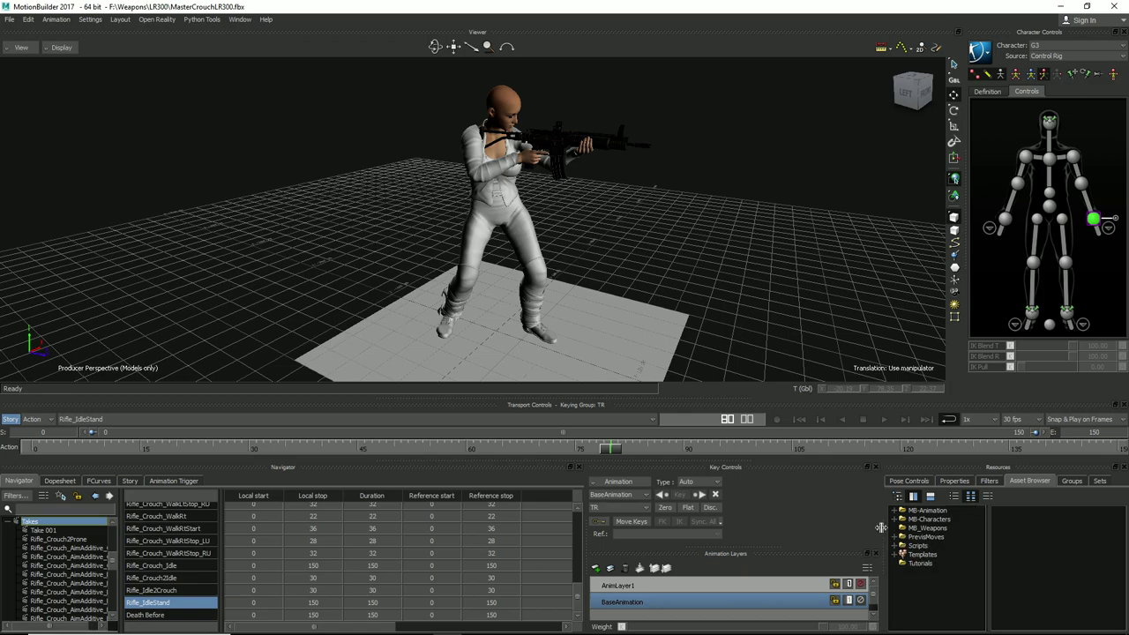
pyautogui.click(926, 529)
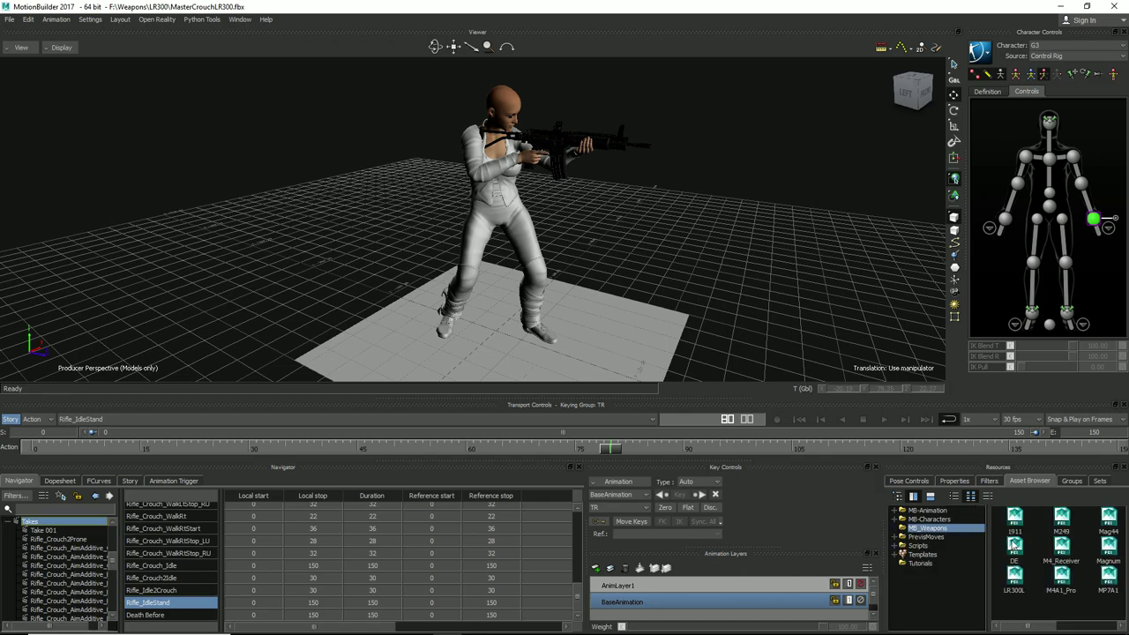
pyautogui.click(988, 496)
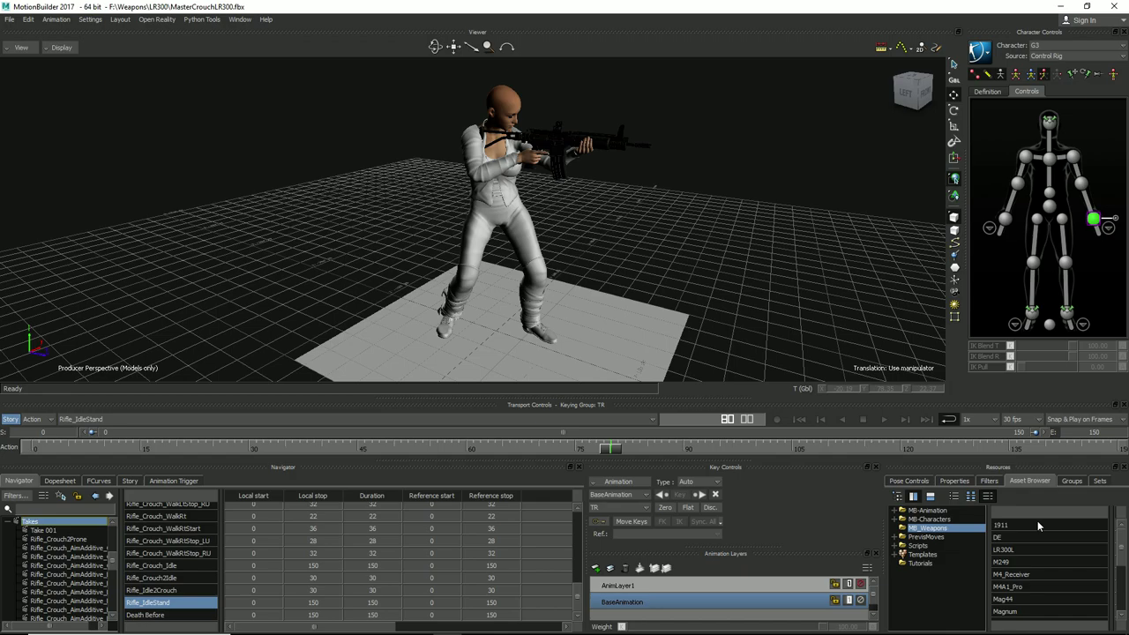
pyautogui.scroll(-1, 1037, 520)
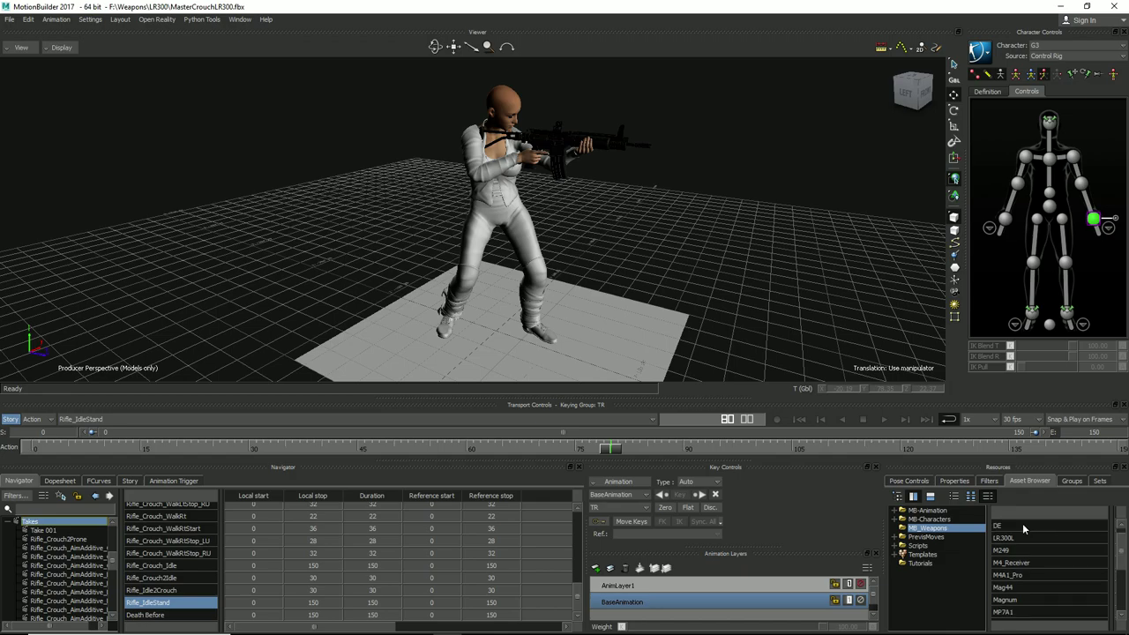
pyautogui.scroll(-9, 1054, 578)
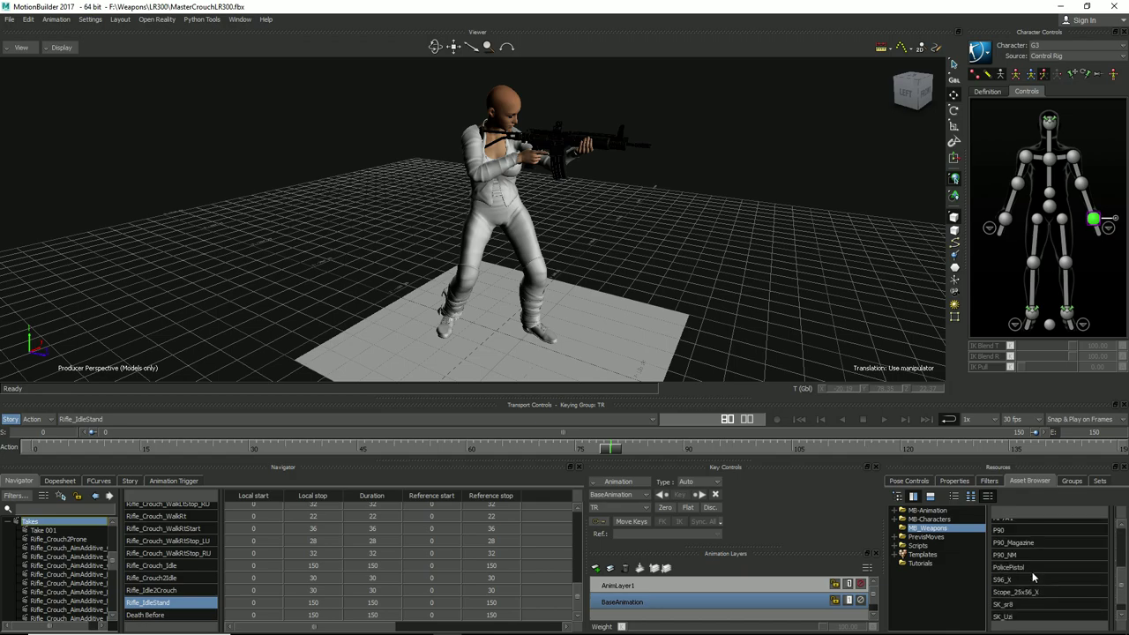
pyautogui.scroll(10, 1028, 573)
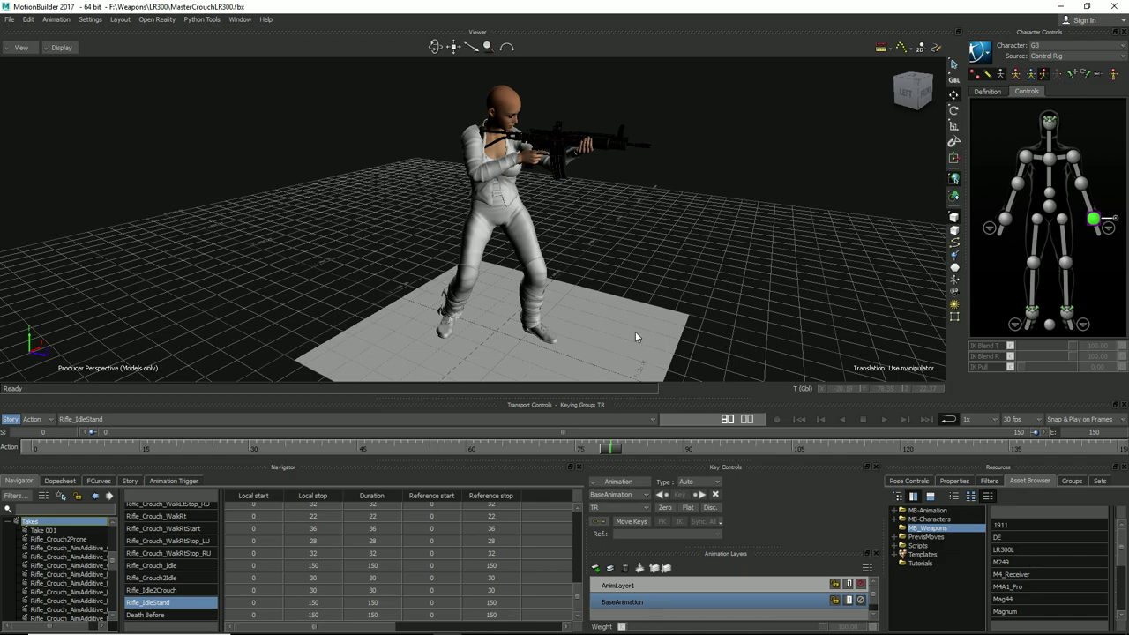
# - View the character from its left side and look back through the take list up to Take 001
pyautogui.keyDown('ctrl'); pyautogui.keyDown('shift'); pyautogui.moveTo(596, 268); pyautogui.dragTo(633, 226); pyautogui.keyUp('shift'); pyautogui.keyUp('ctrl')
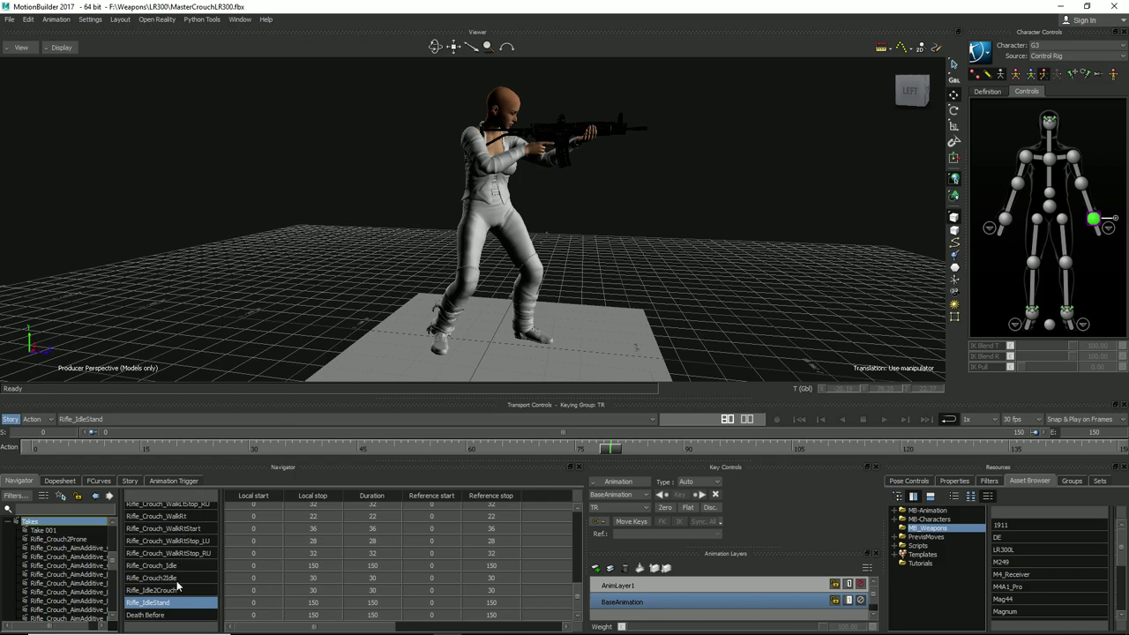
pyautogui.scroll(3, 176, 542)
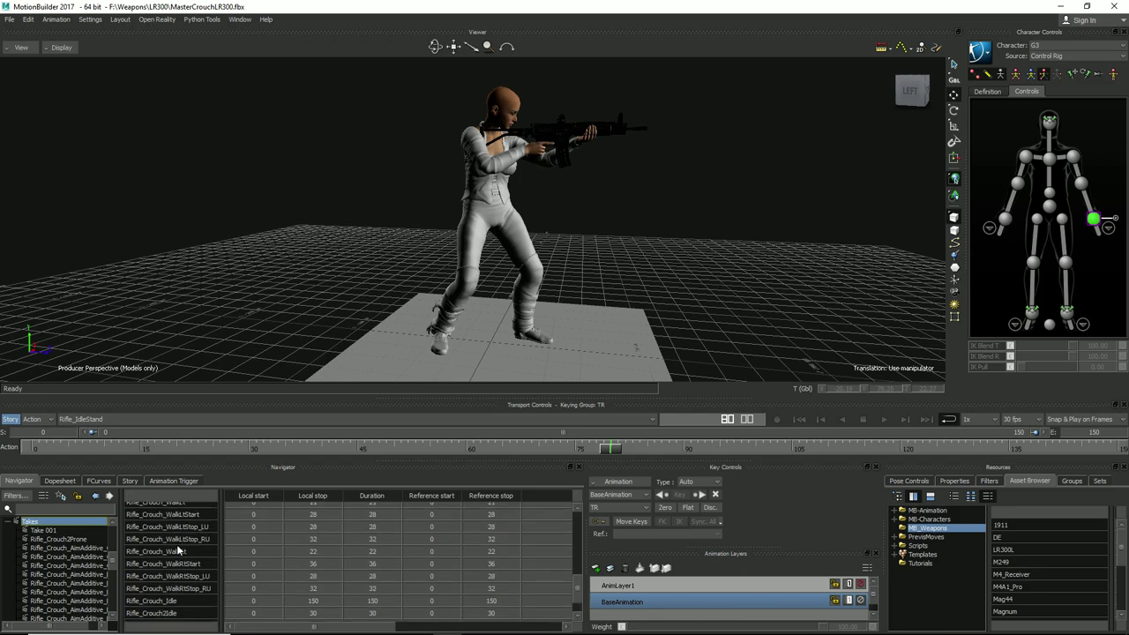
pyautogui.scroll(3, 176, 546)
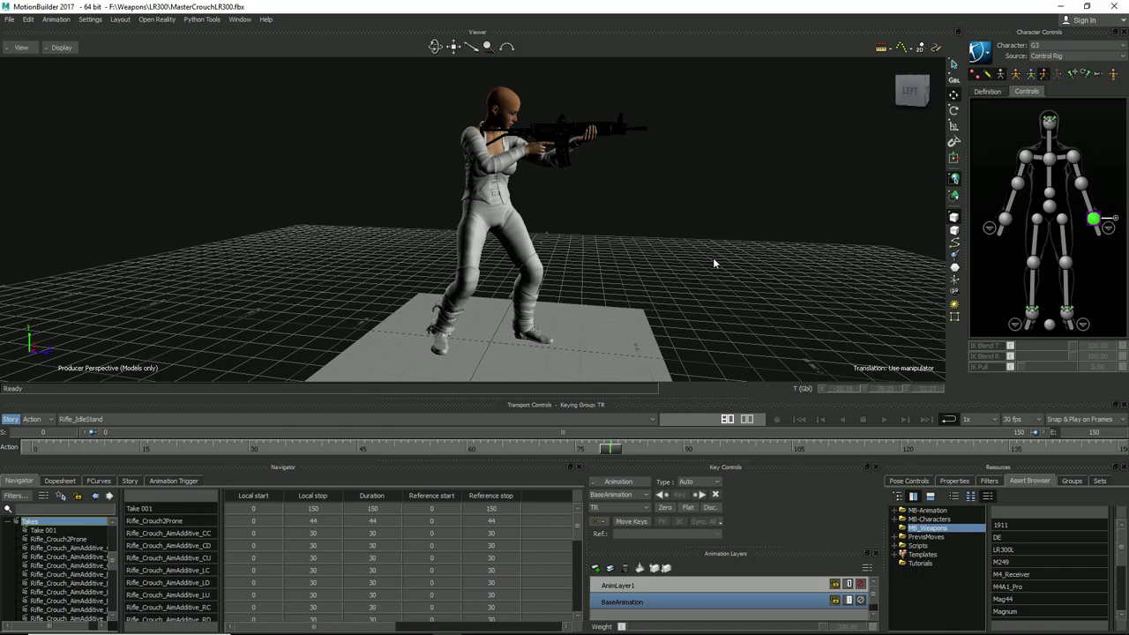
# - Switch the viewer to the Producer Front view and frame the character's head, arms and rifle
pyautogui.moveTo(713, 257); pyautogui.dragTo(608, 273, button='middle')
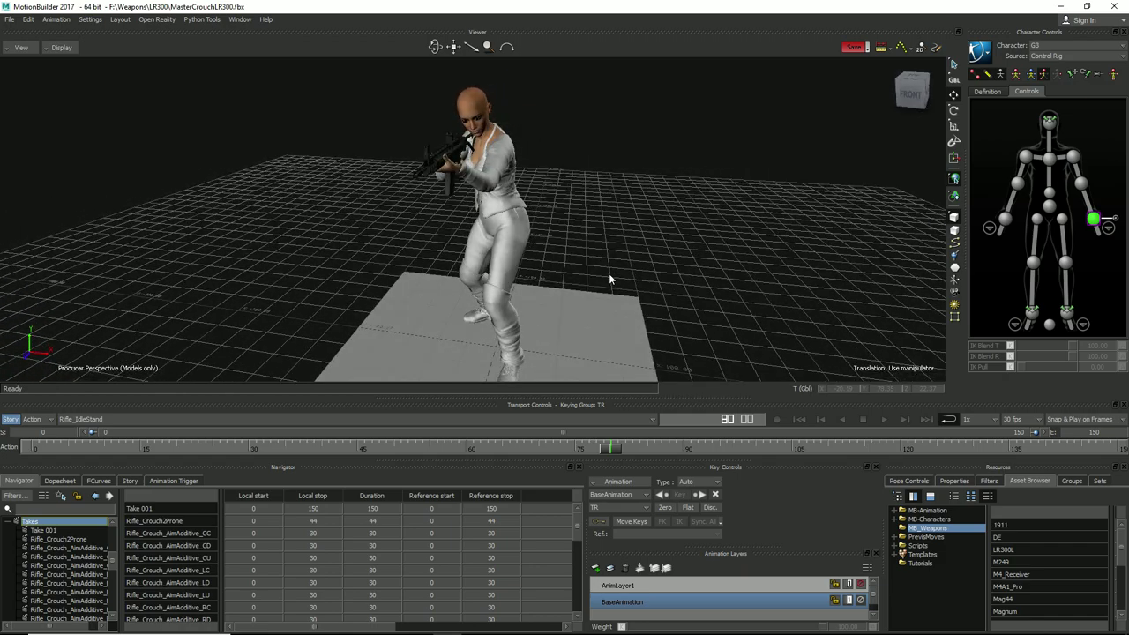
pyautogui.hotkey('ctrl', 'e')
pyautogui.scroll(8, 609, 274)
pyautogui.scroll(-5, 613, 269)
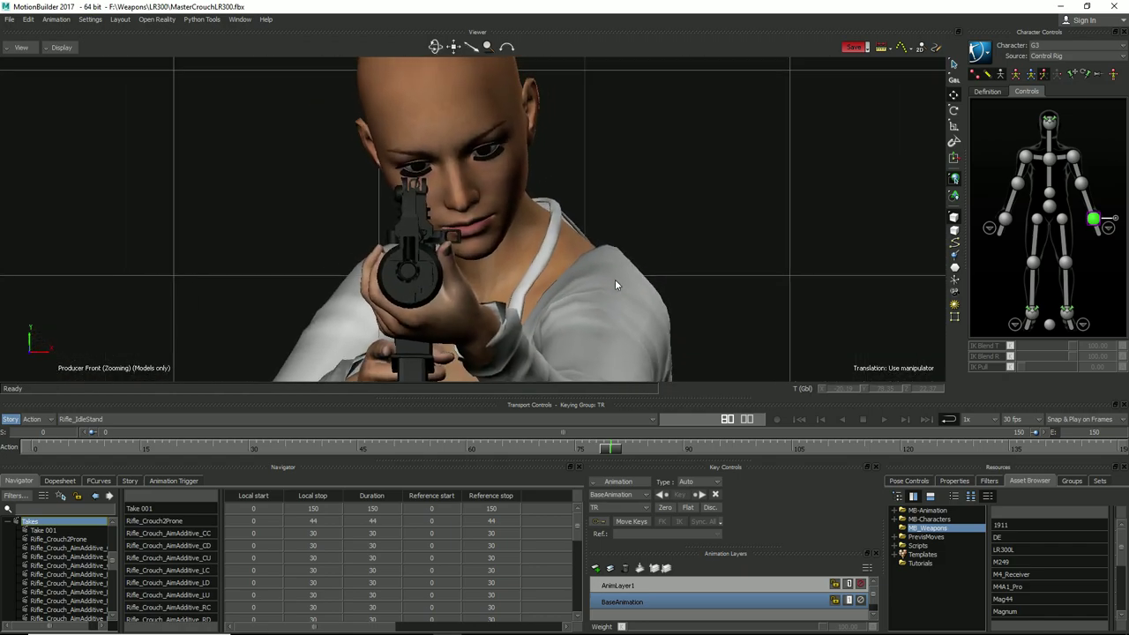
pyautogui.moveTo(615, 283); pyautogui.dragTo(661, 204, button='middle')
pyautogui.scroll(-4, 658, 212)
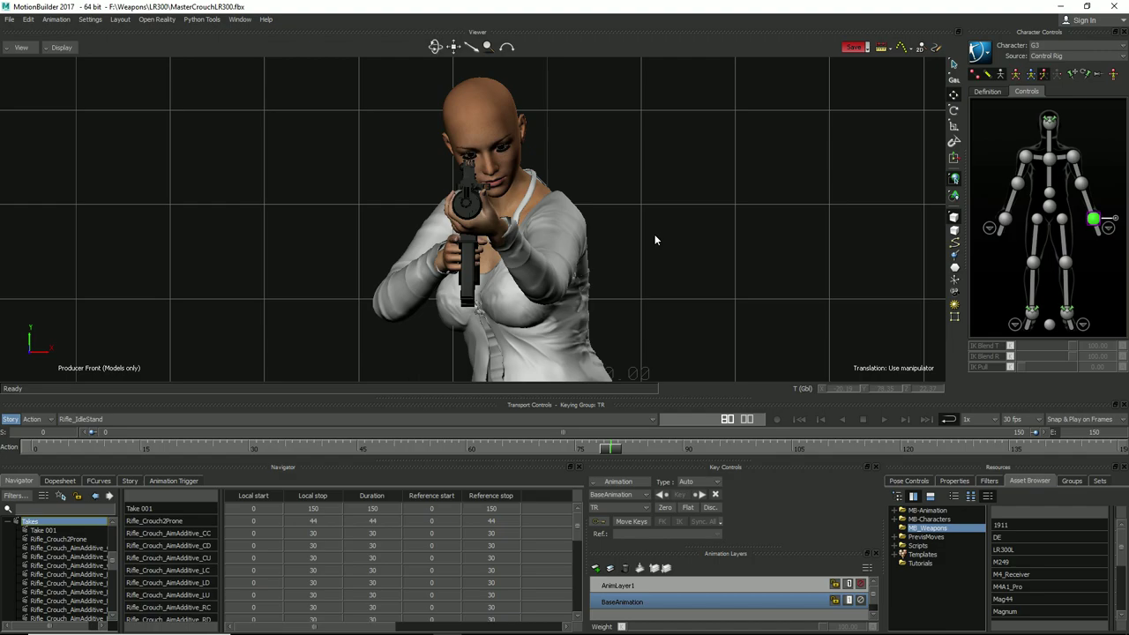
# - Frame the character's face and rifle closely, collapse the Takes list, and open the Character face settings under Character Faces
pyautogui.scroll(5, 622, 256)
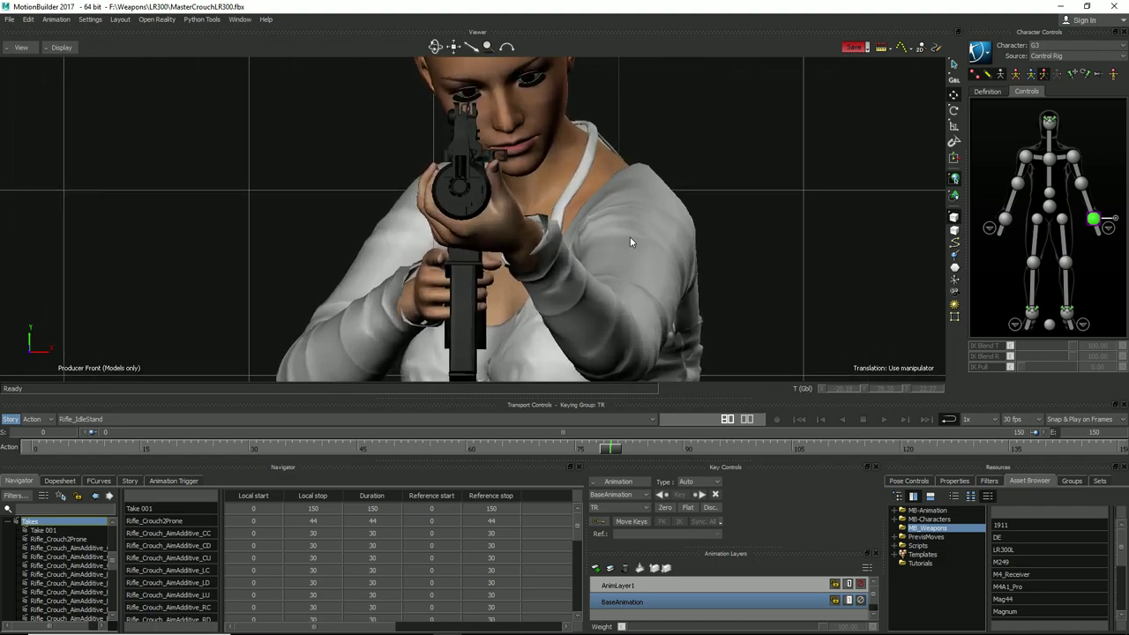
pyautogui.keyDown('shift'); pyautogui.moveTo(629, 236); pyautogui.dragTo(649, 250); pyautogui.keyUp('shift')
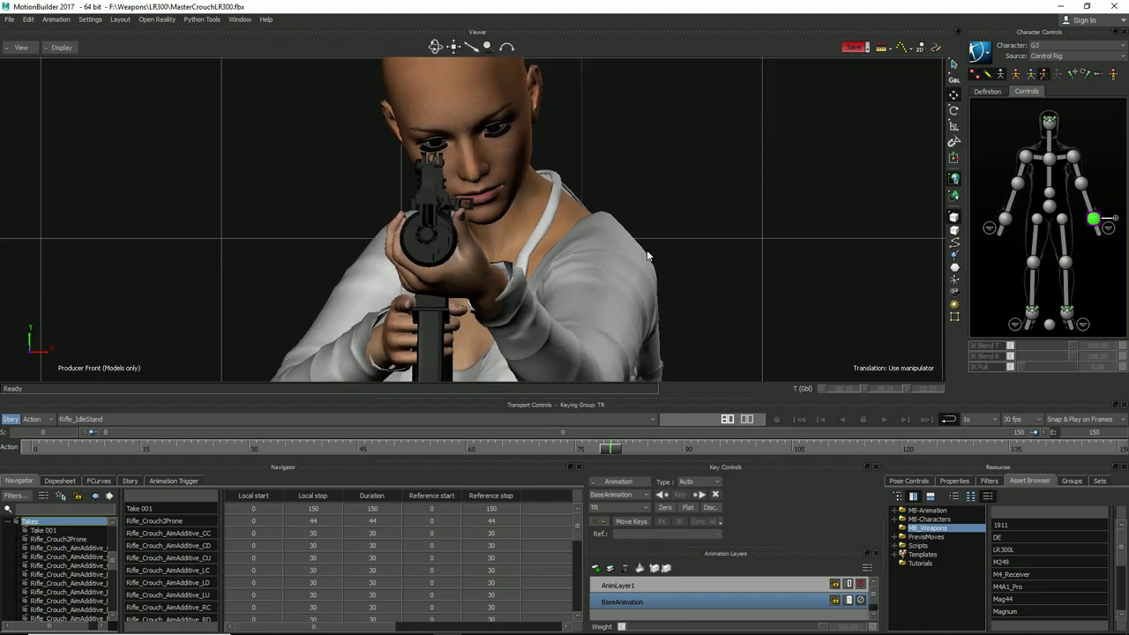
pyautogui.click(6, 522)
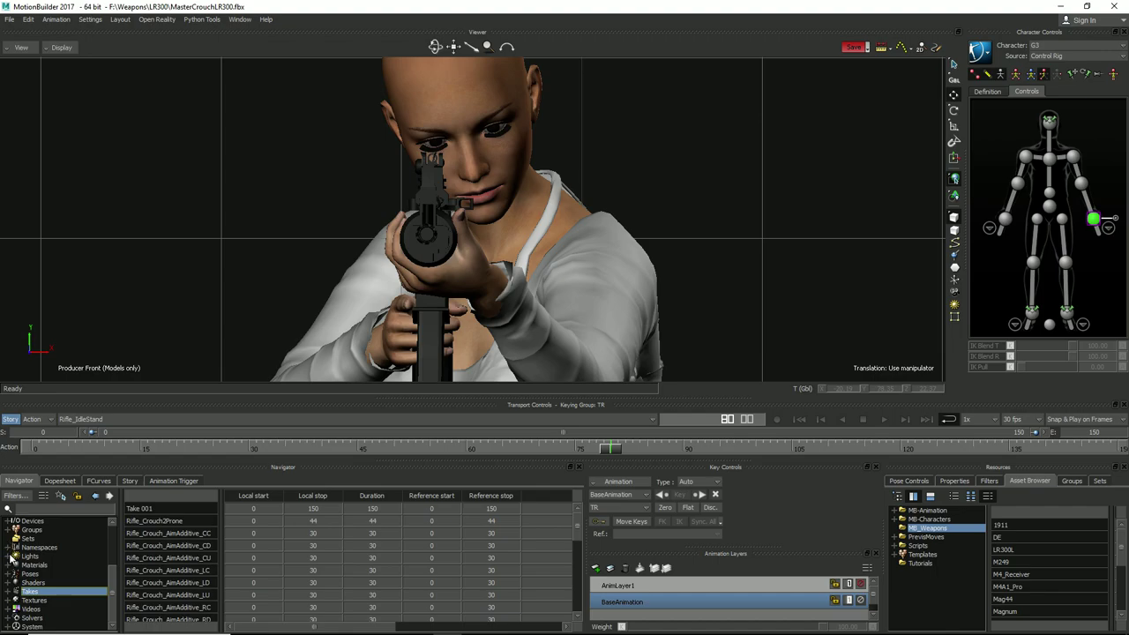
pyautogui.scroll(2, 11, 554)
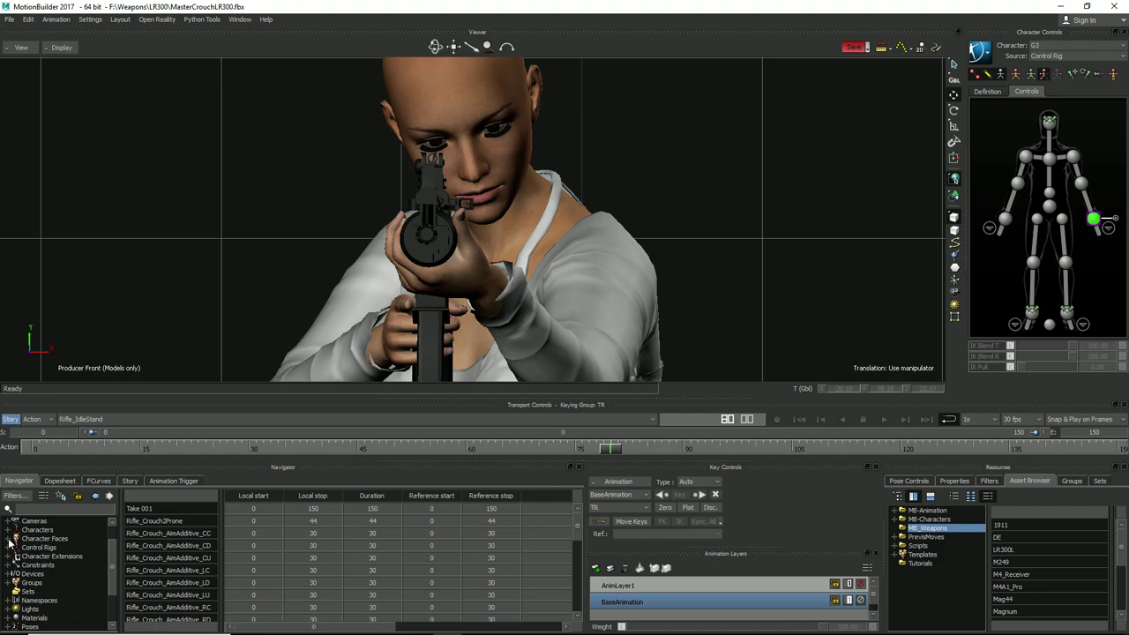
pyautogui.click(9, 539)
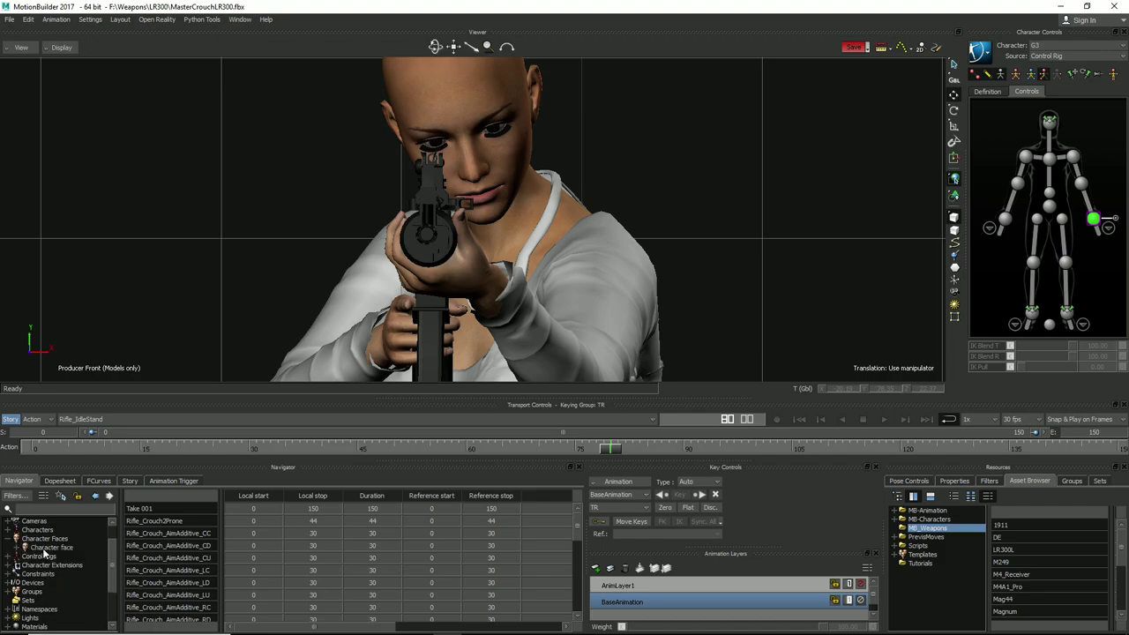
pyautogui.click(44, 547)
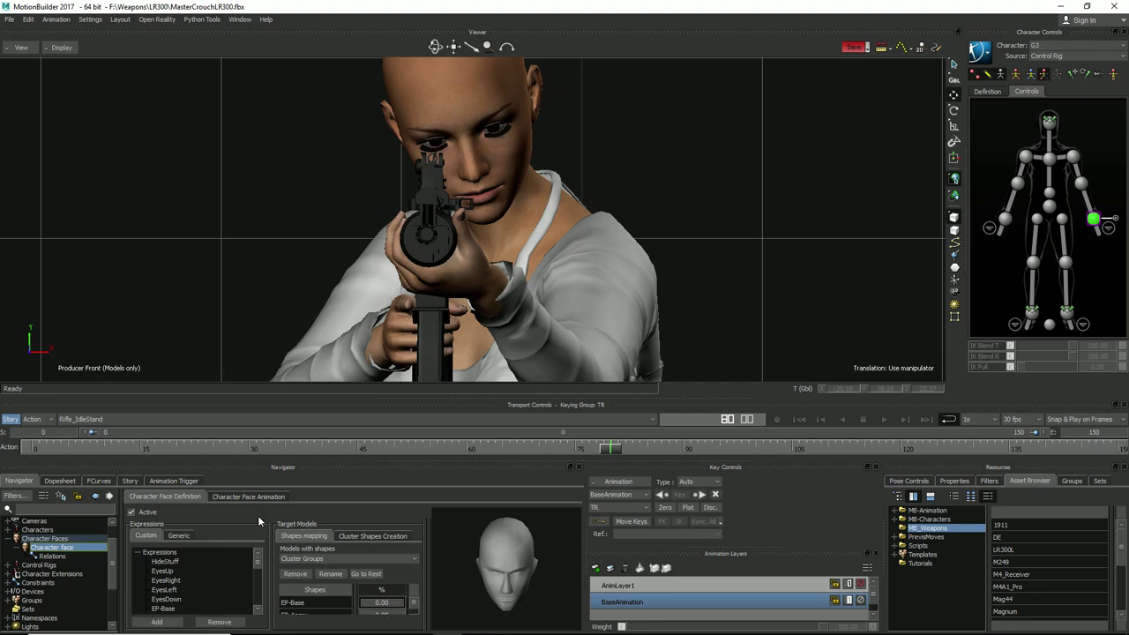
# - Look through the complete list of custom expressions in the Character face definition and return to its beginning
pyautogui.scroll(-3, 235, 552)
pyautogui.scroll(-5, 226, 555)
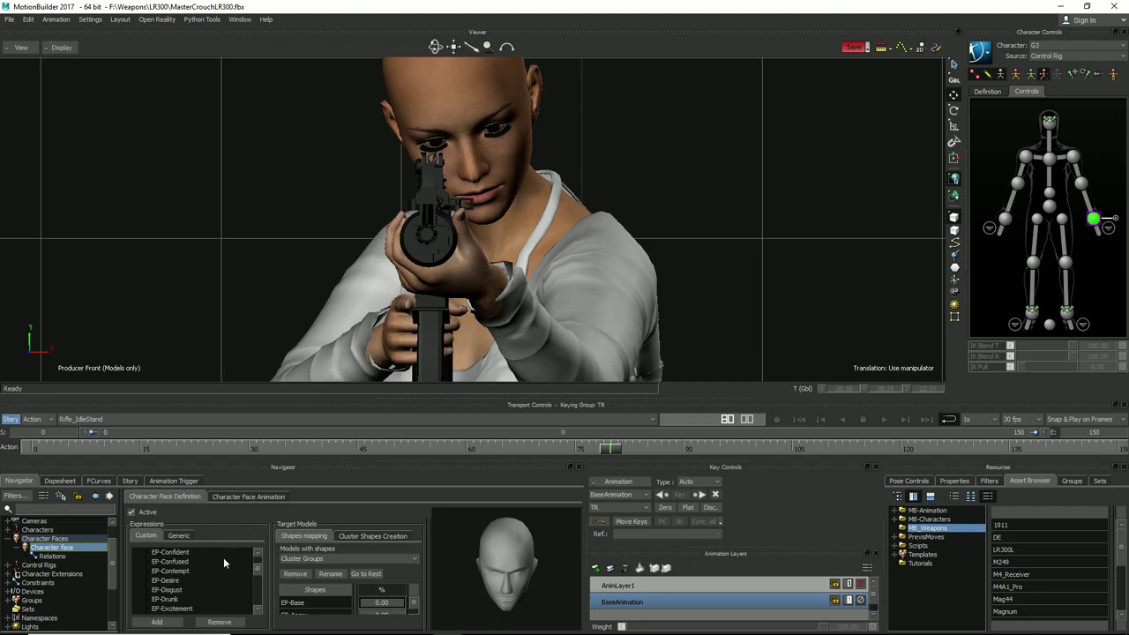
pyautogui.scroll(-5, 222, 559)
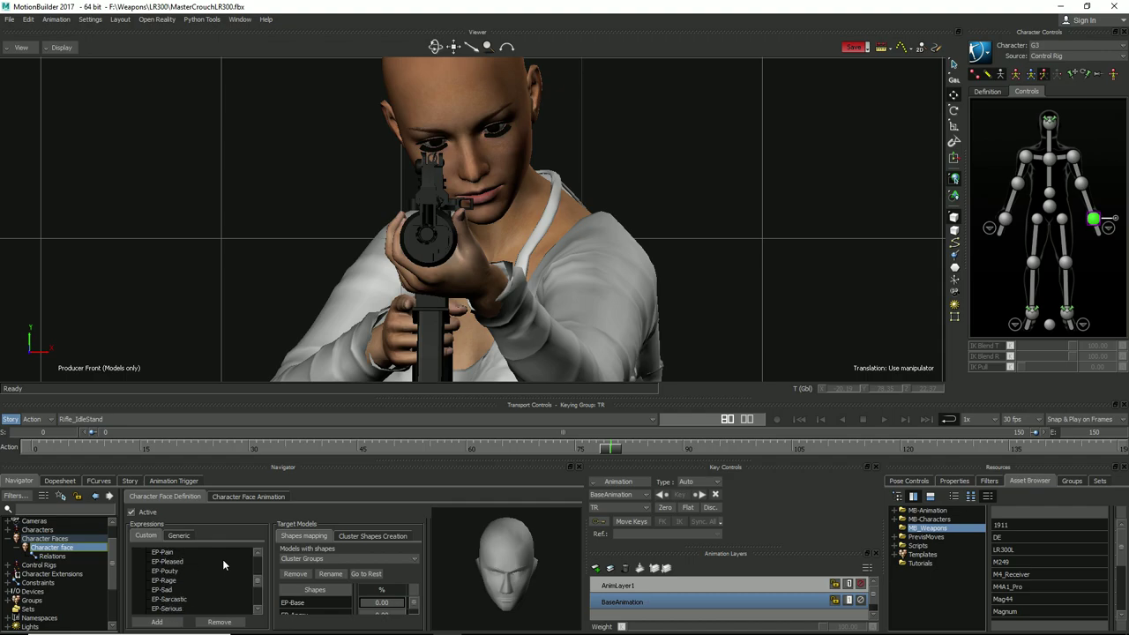
pyautogui.scroll(-5, 219, 565)
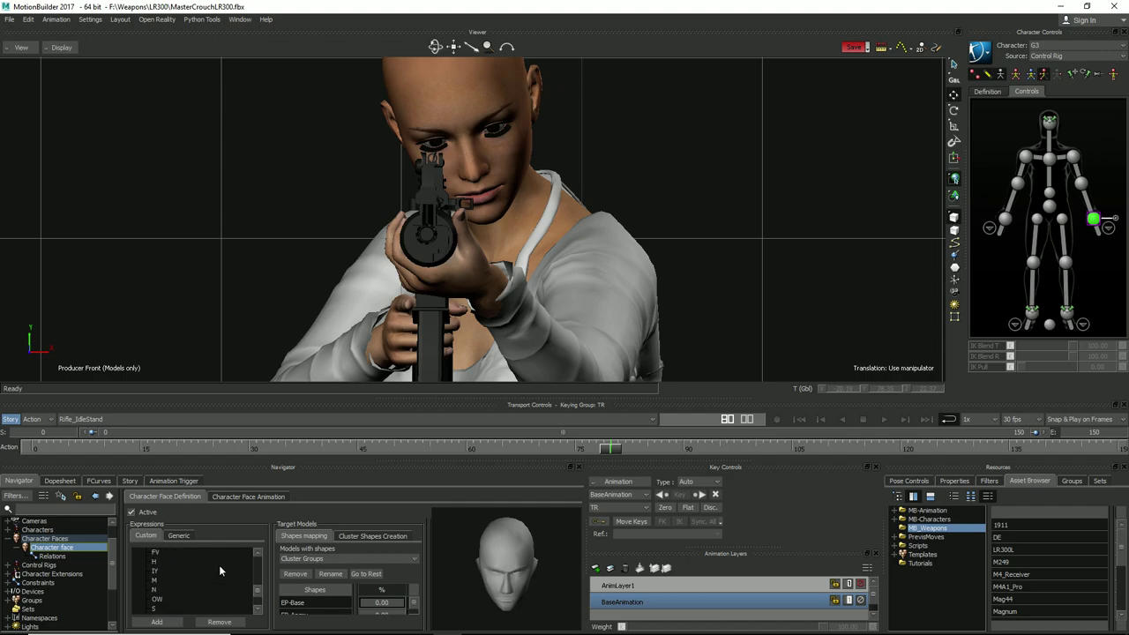
pyautogui.scroll(-3, 214, 569)
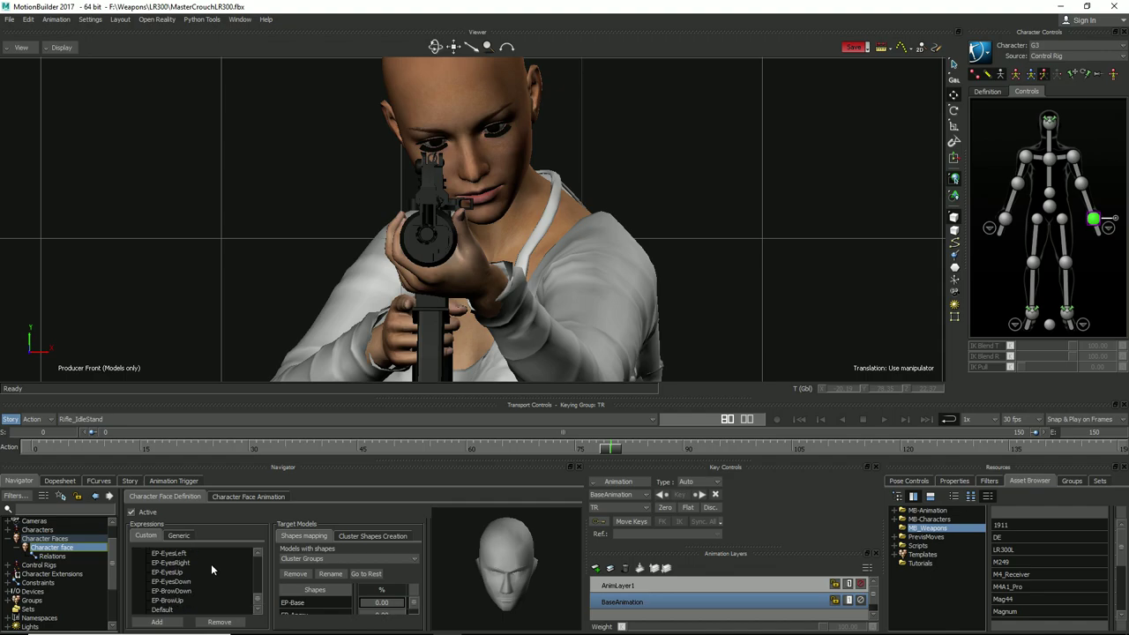
pyautogui.scroll(7, 212, 566)
pyautogui.scroll(5, 209, 578)
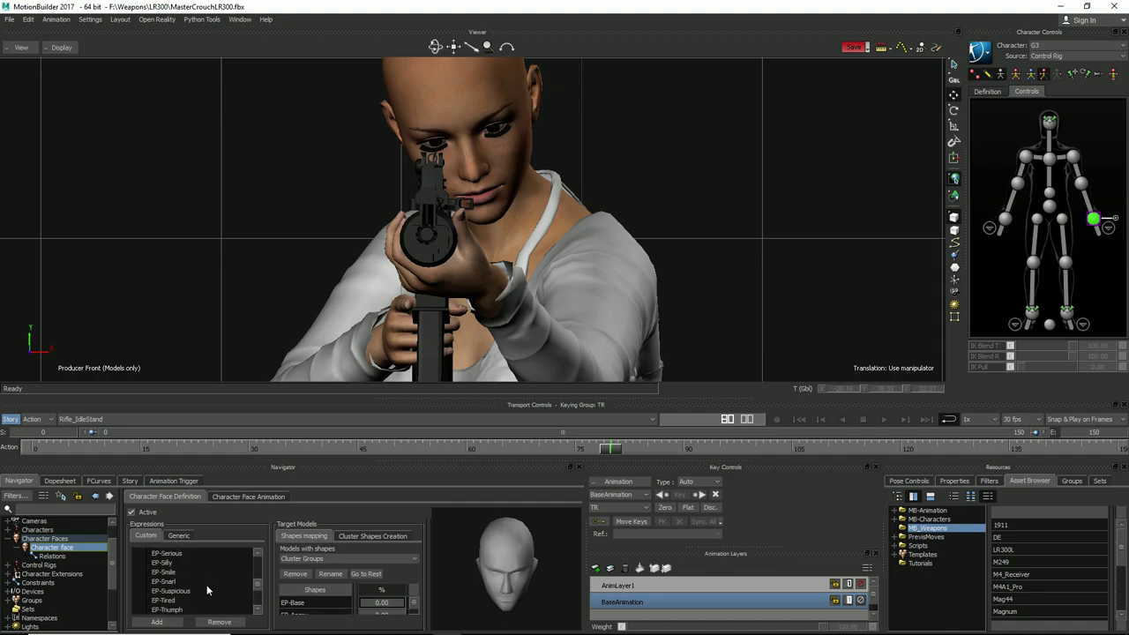
pyautogui.scroll(4, 216, 568)
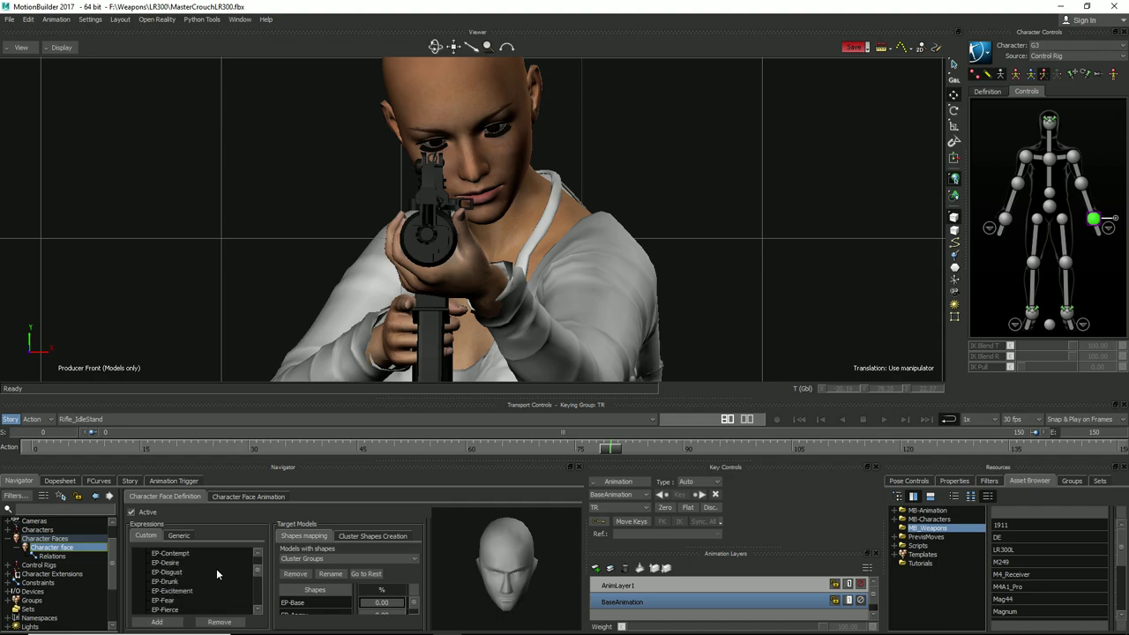
pyautogui.scroll(2, 221, 570)
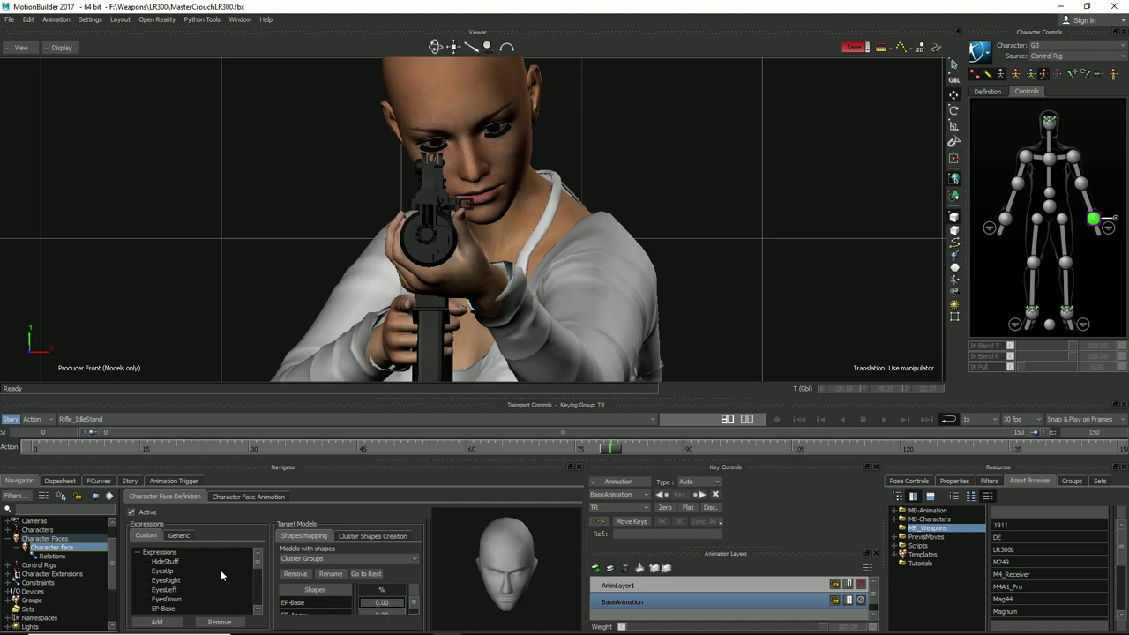
# - Bring up the Character face's animation properties and set the EyesUp expression to 100
pyautogui.click(174, 573)
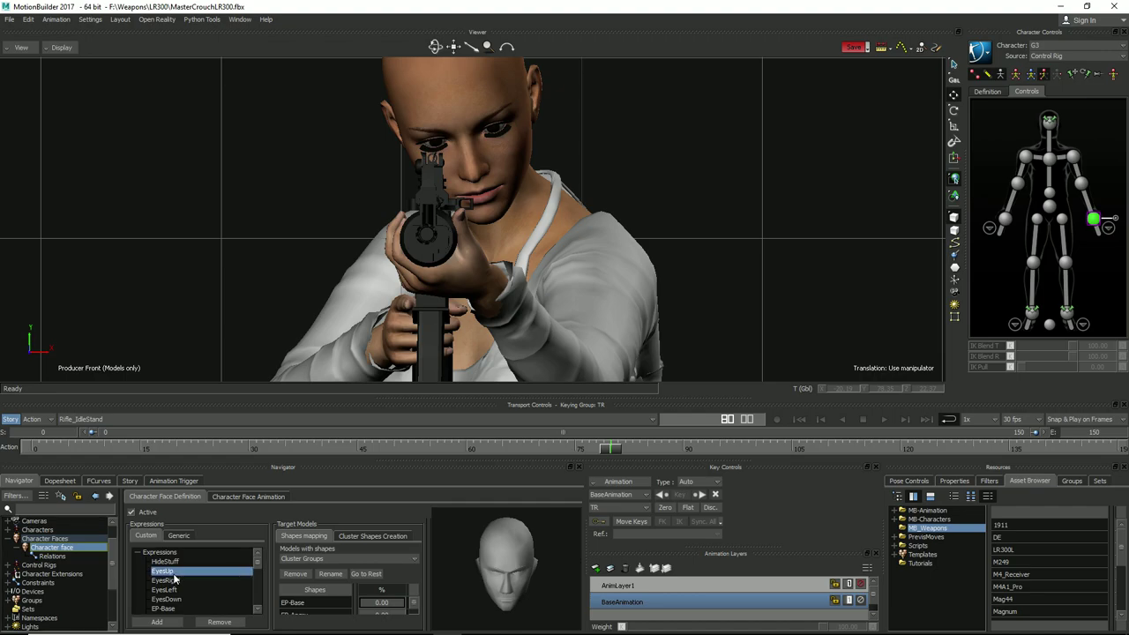
pyautogui.click(174, 573)
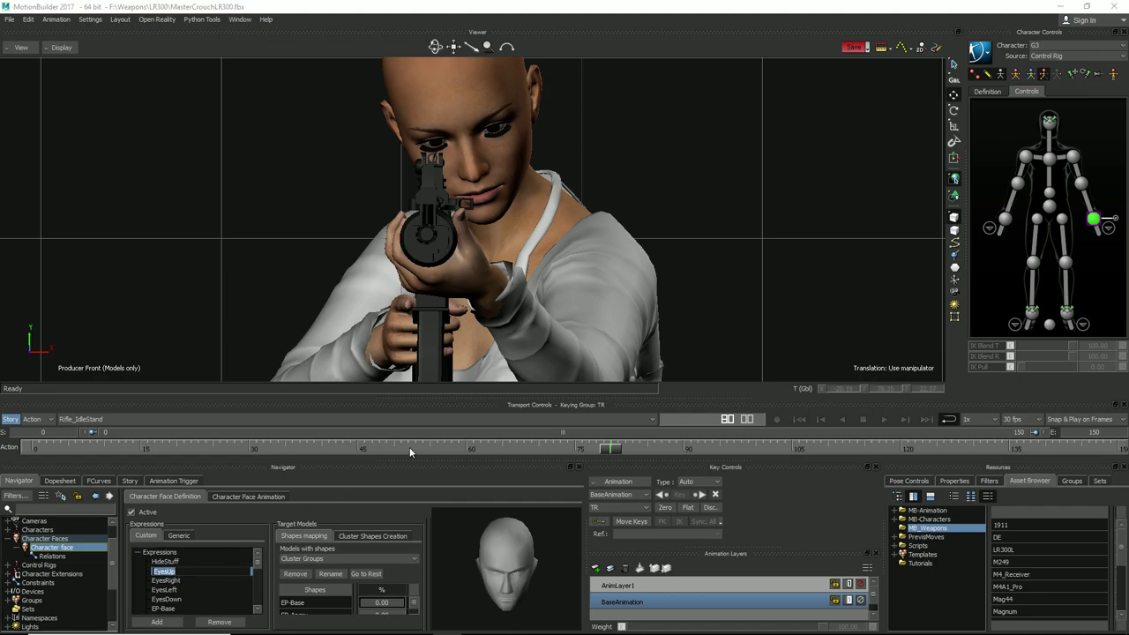
pyautogui.click(244, 497)
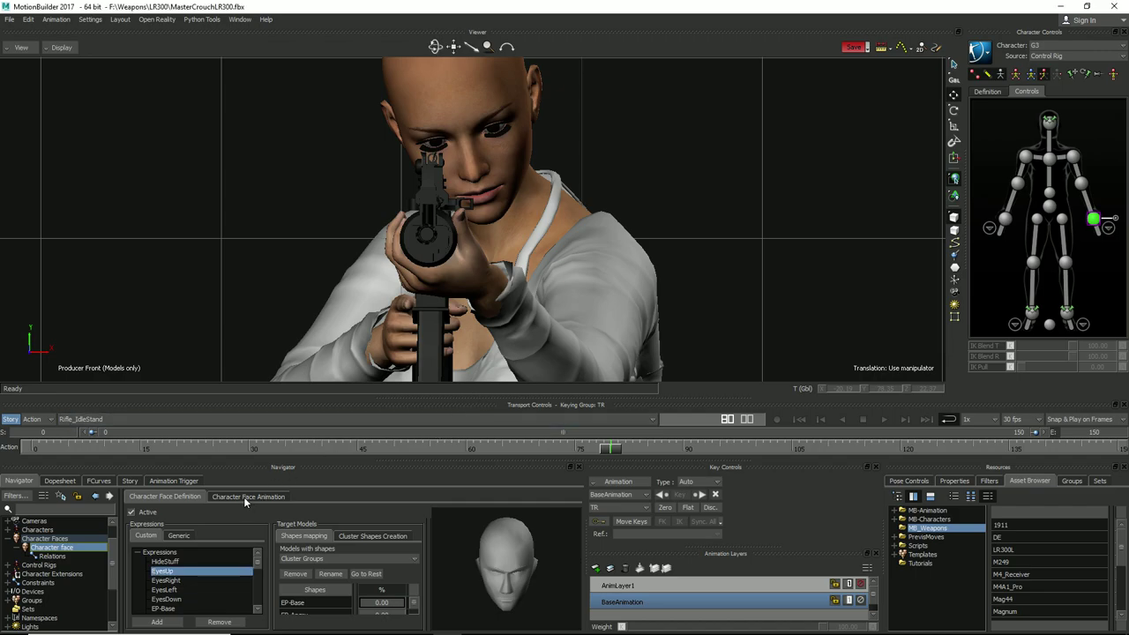
pyautogui.click(244, 497)
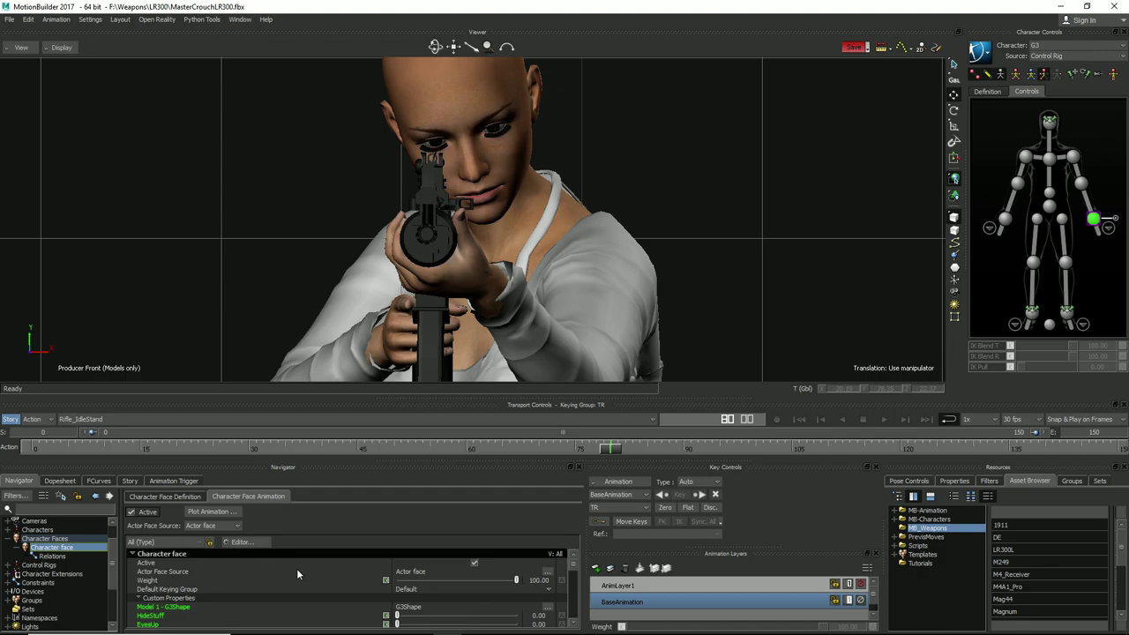
pyautogui.scroll(-2, 297, 574)
pyautogui.scroll(-2, 280, 575)
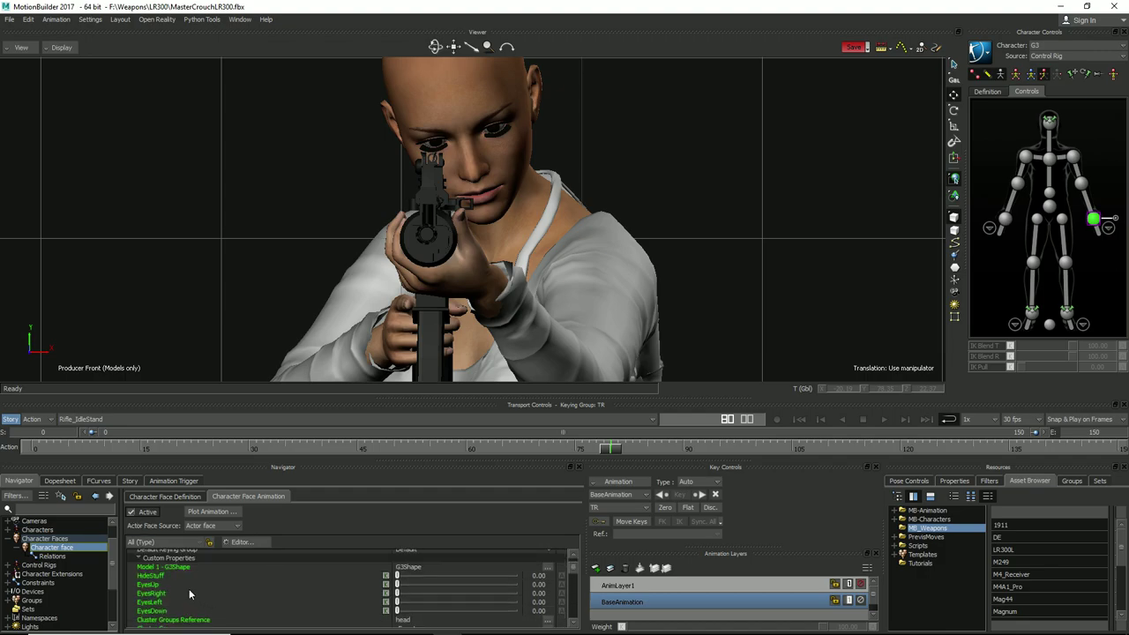
pyautogui.click(159, 585)
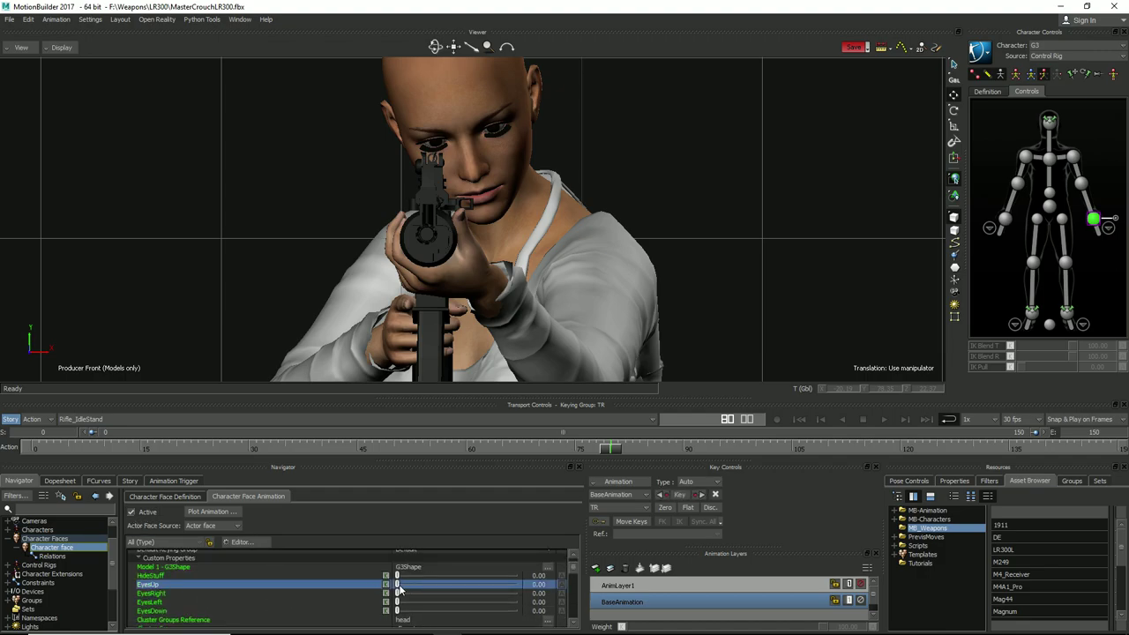
pyautogui.moveTo(402, 585); pyautogui.dragTo(529, 578)
# - Try the EP-Angry expression at about 70 on the character's face, return it to 0, and dismiss the mail notification
pyautogui.scroll(-2, 336, 582)
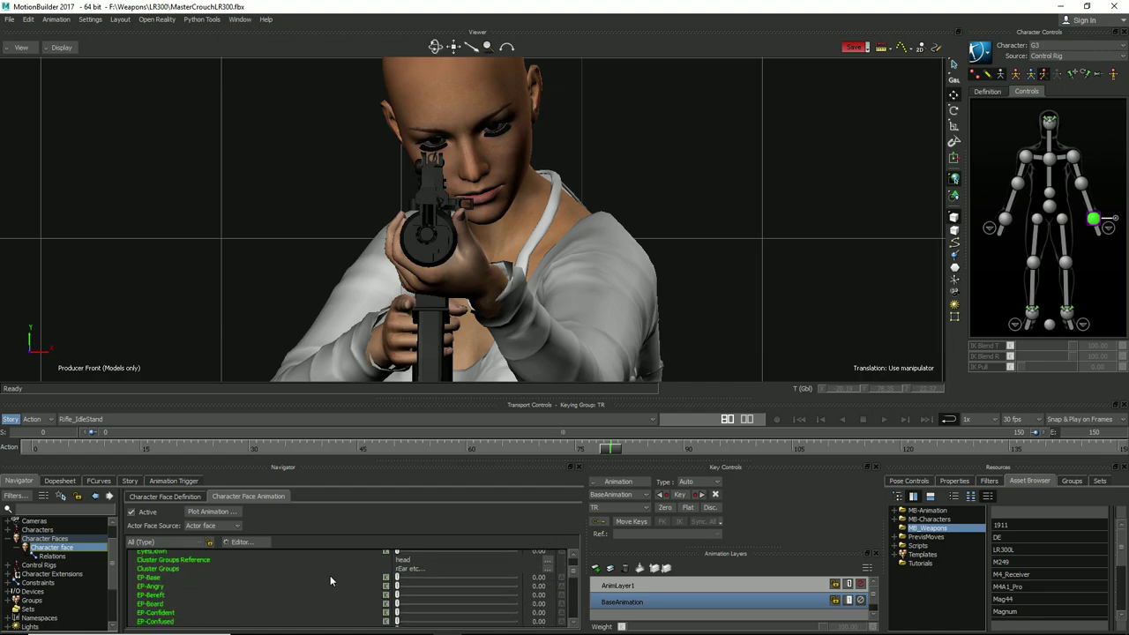
pyautogui.click(158, 586)
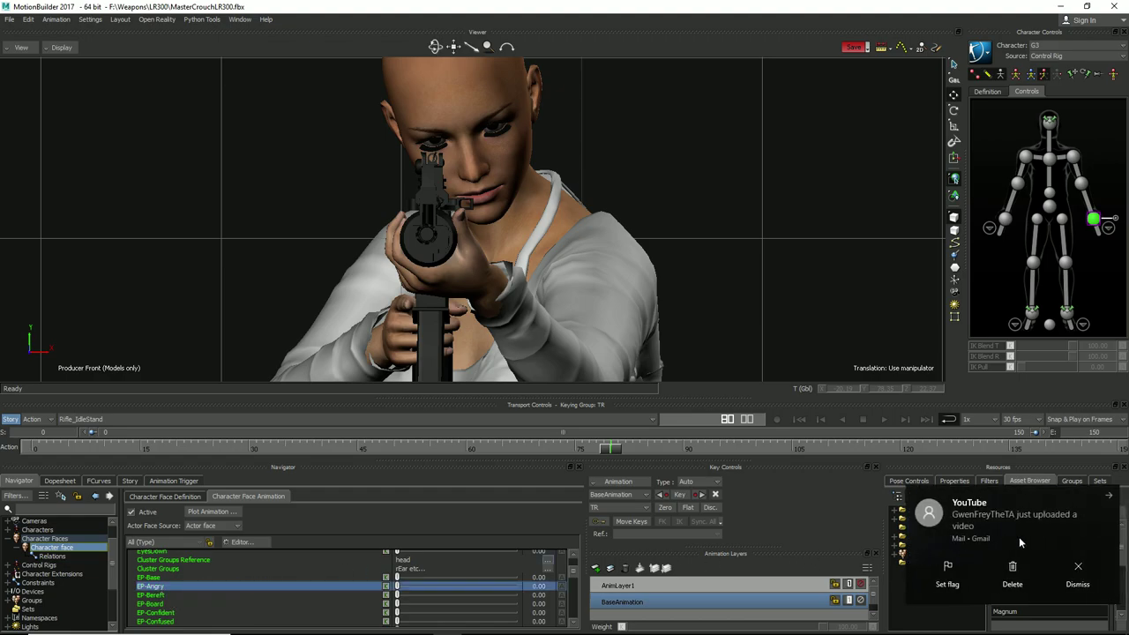
pyautogui.click(1074, 573)
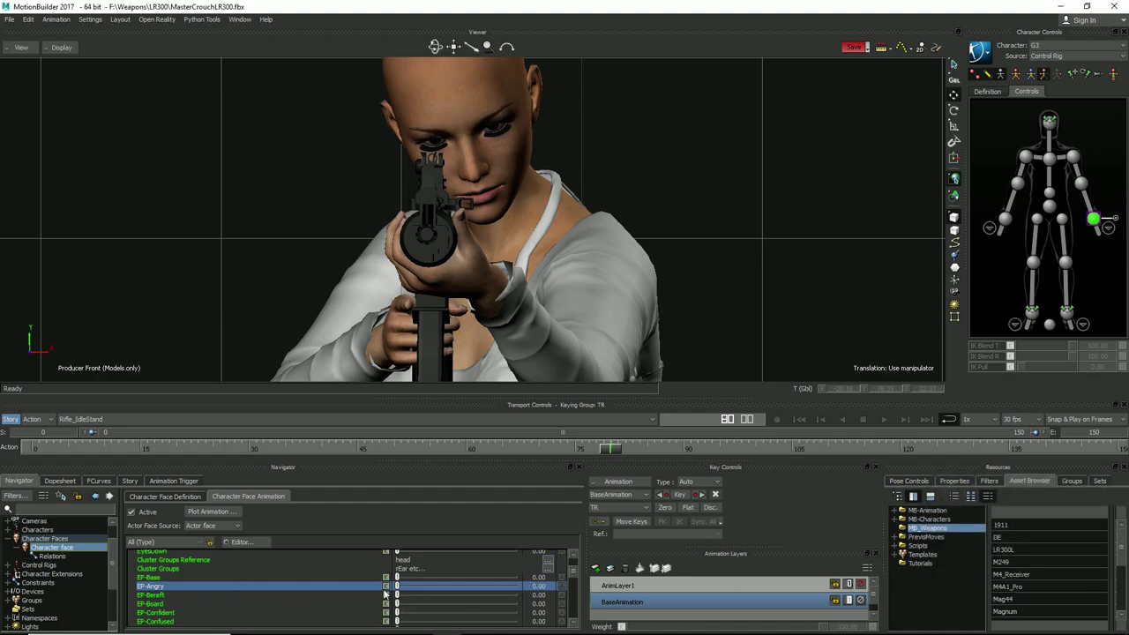
pyautogui.moveTo(398, 589); pyautogui.dragTo(481, 586)
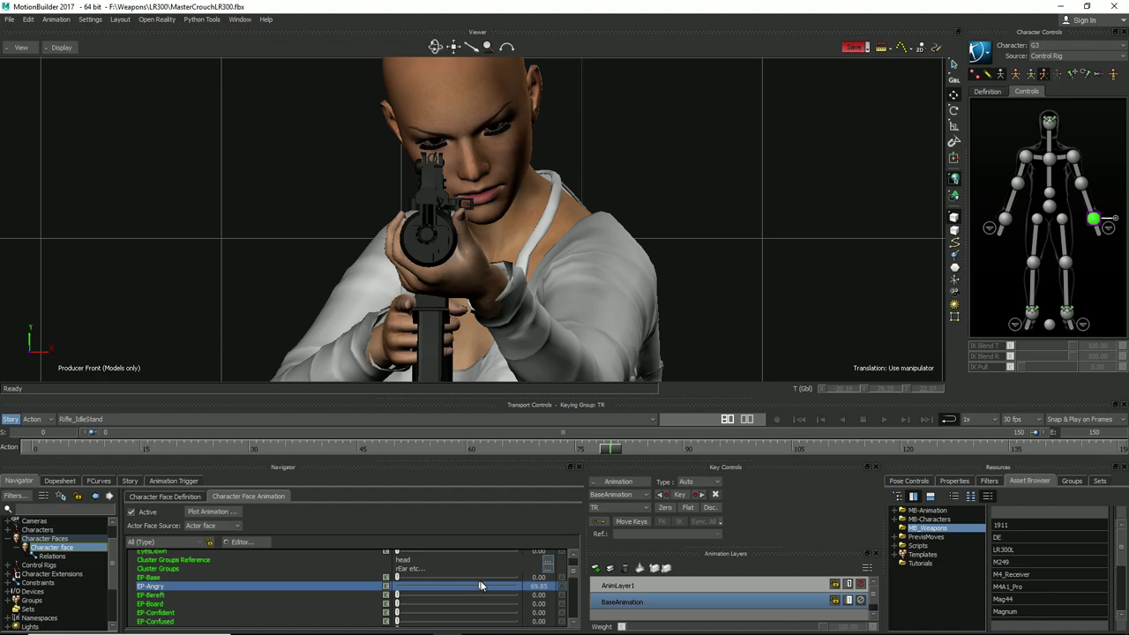
pyautogui.moveTo(481, 585); pyautogui.dragTo(328, 599)
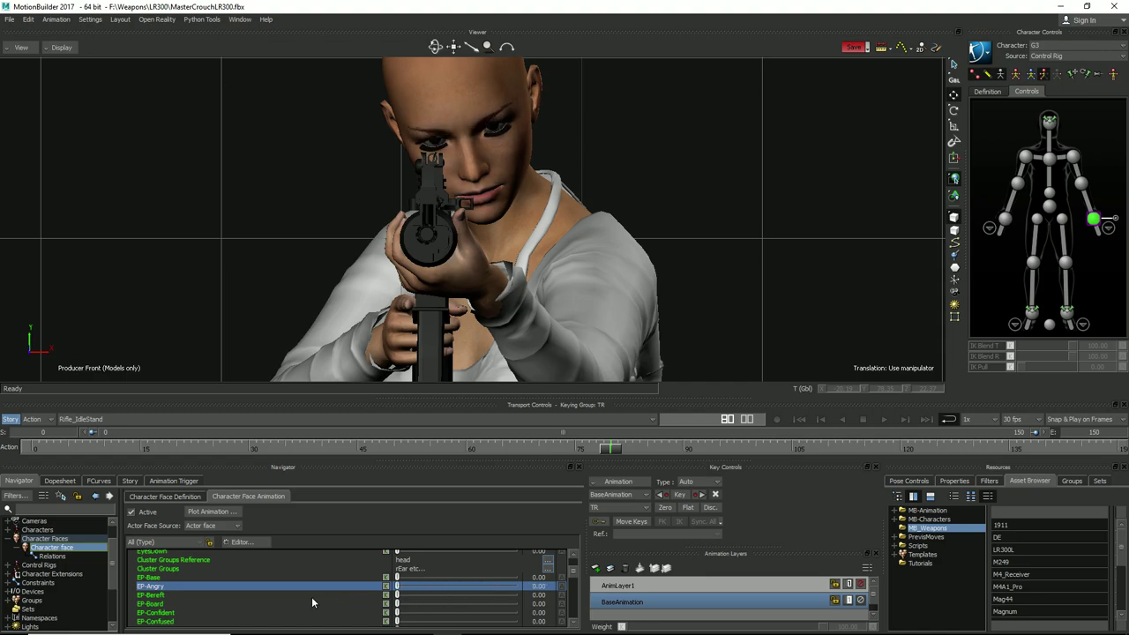
# - Examine the EP facial expression properties and their weights in the Character face animation settings, from EyesUp through EP-Pouty
pyautogui.scroll(-2, 297, 599)
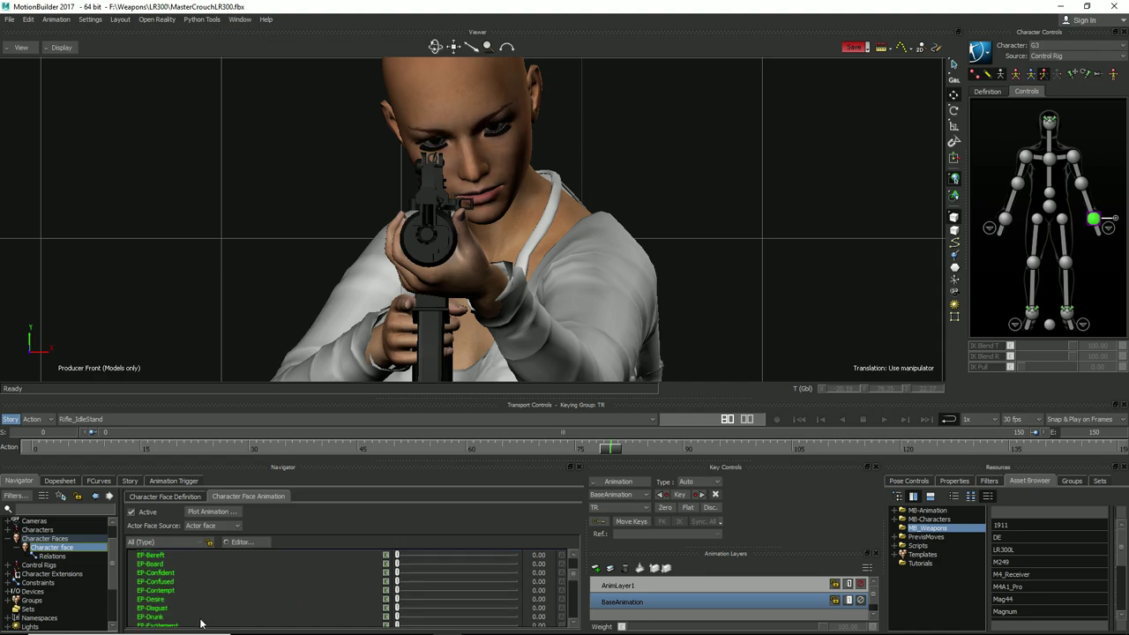
pyautogui.scroll(-1, 201, 623)
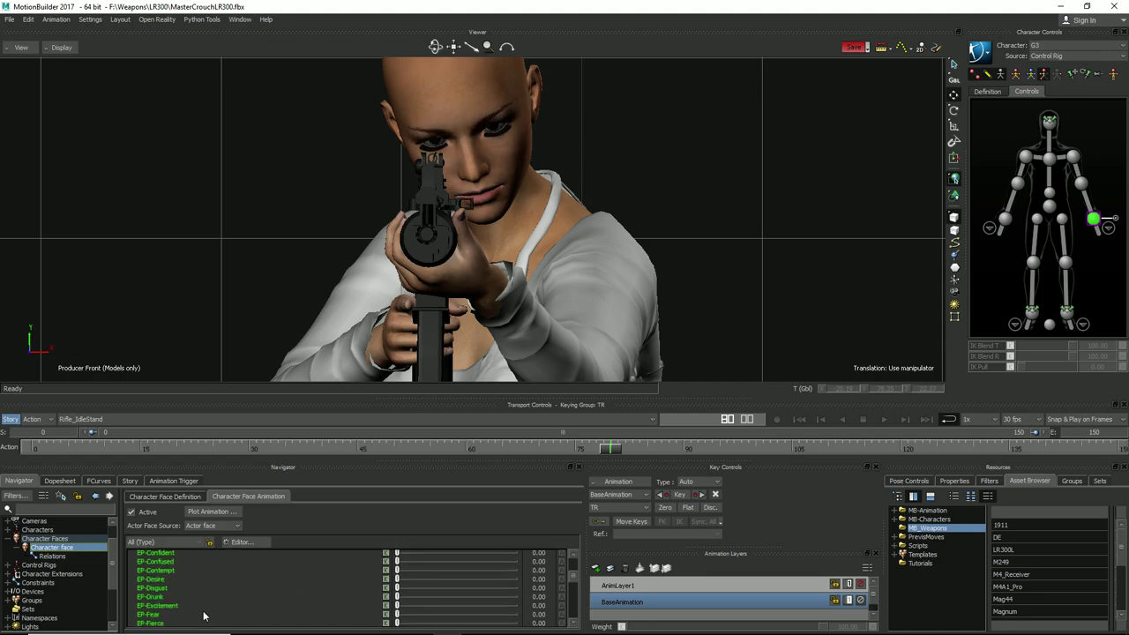
pyautogui.scroll(-1, 203, 614)
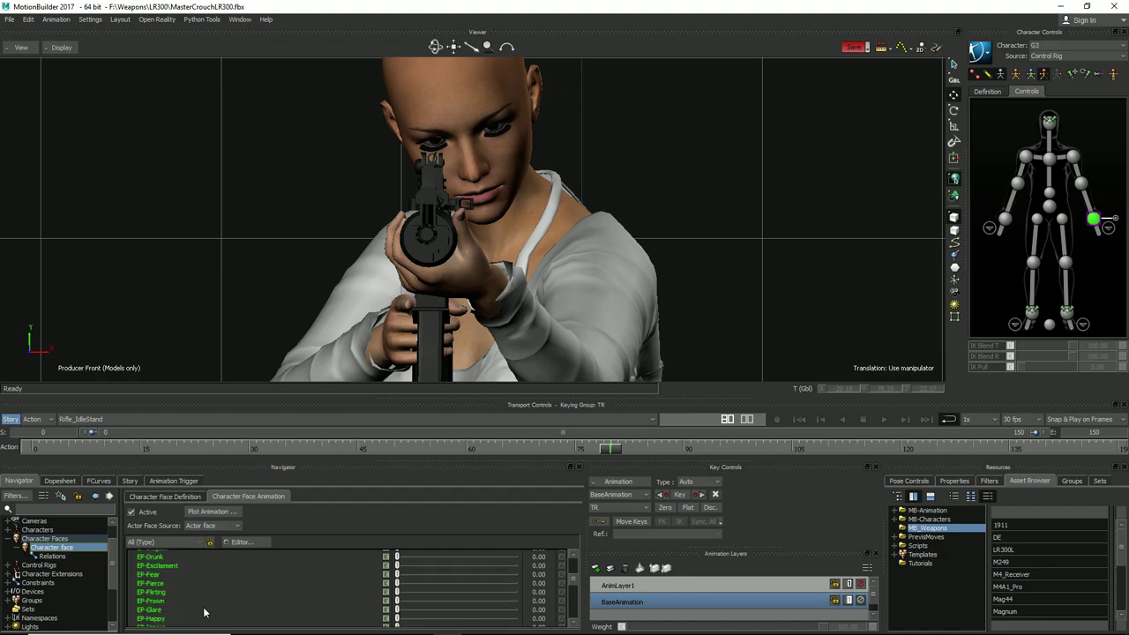
pyautogui.scroll(-1, 204, 612)
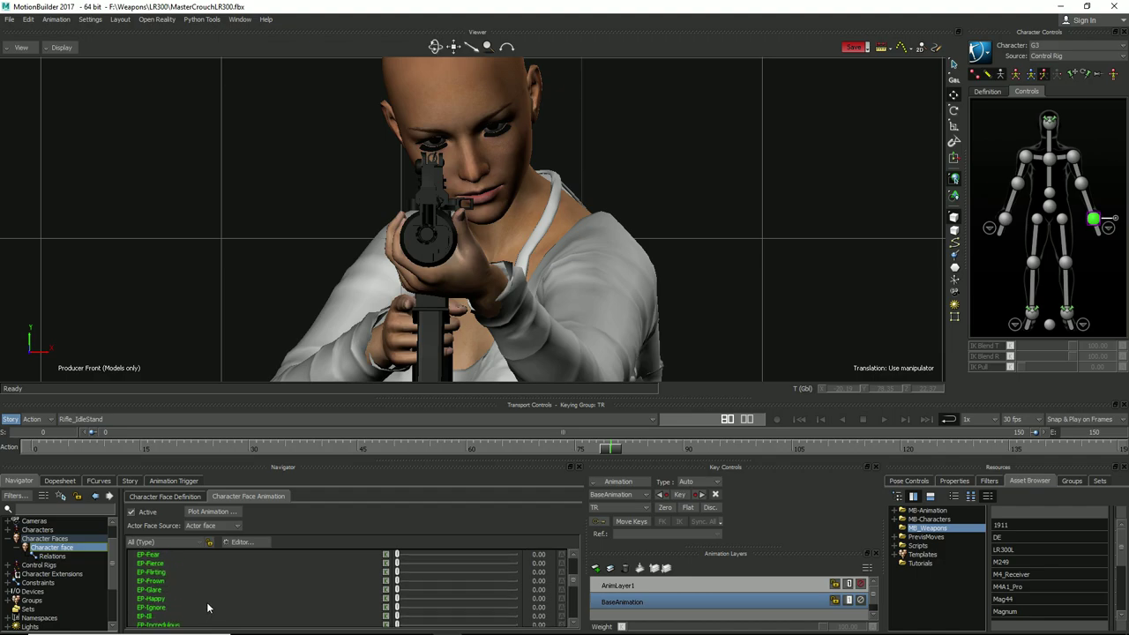
pyautogui.scroll(5, 243, 580)
pyautogui.scroll(2, 278, 579)
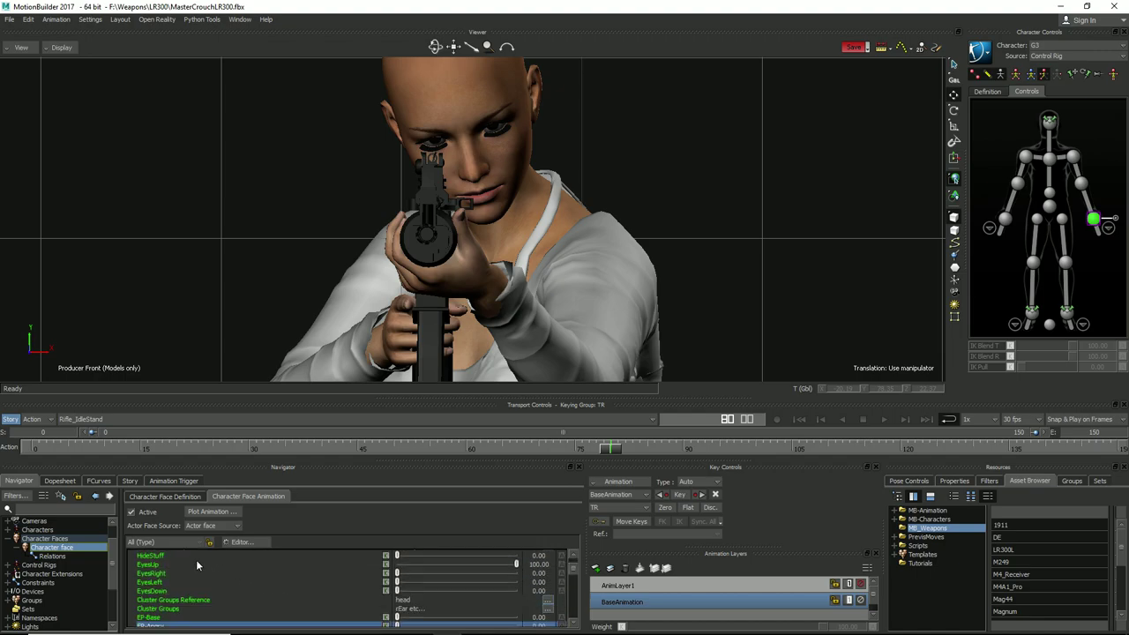
pyautogui.scroll(-1, 278, 577)
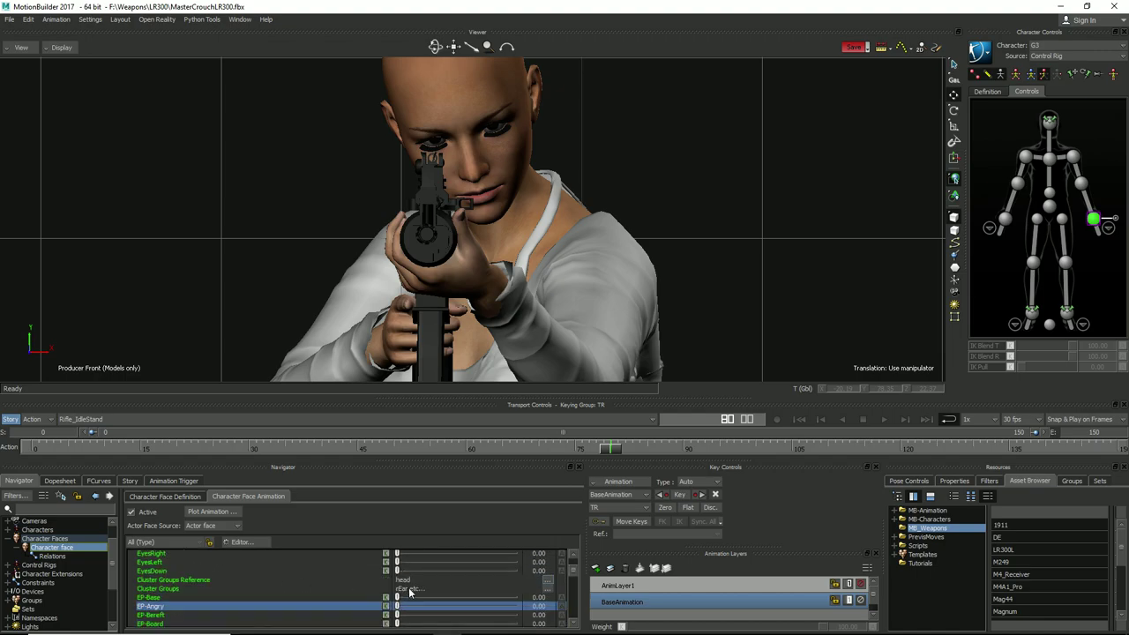
pyautogui.scroll(-2, 323, 586)
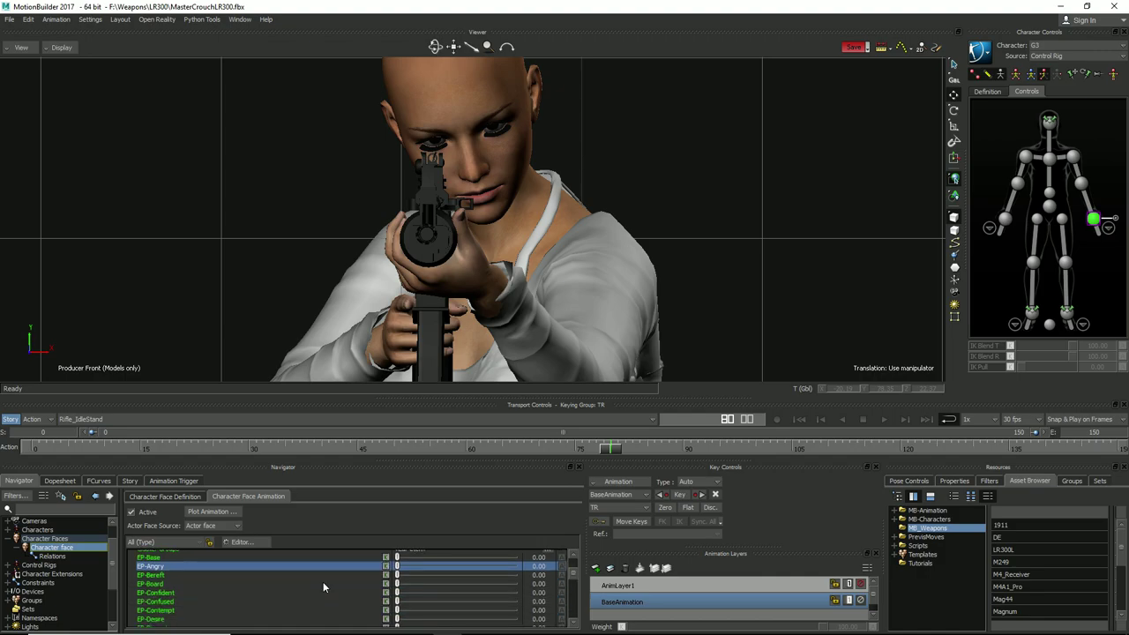
pyautogui.scroll(-1, 323, 586)
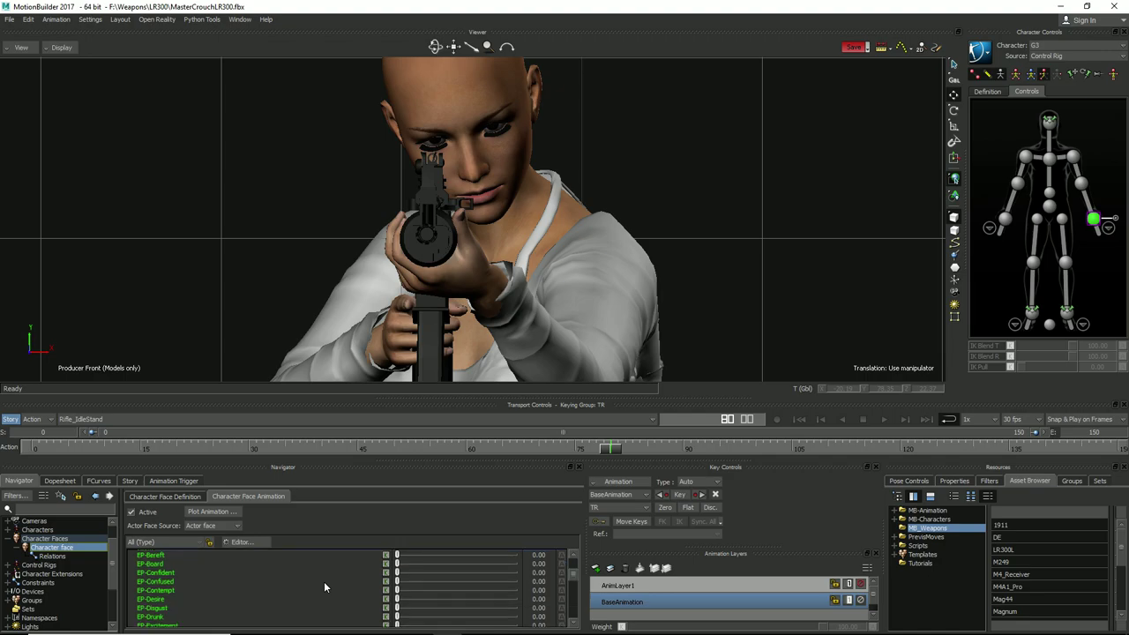
pyautogui.scroll(-1, 317, 584)
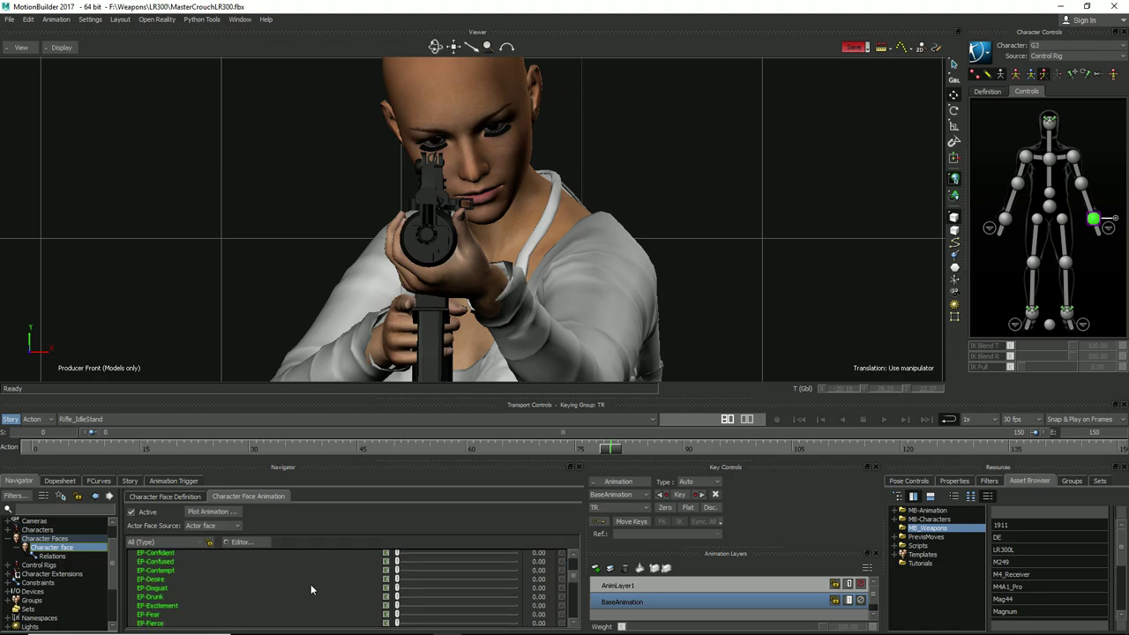
pyautogui.scroll(-1, 310, 586)
pyautogui.scroll(-1, 203, 607)
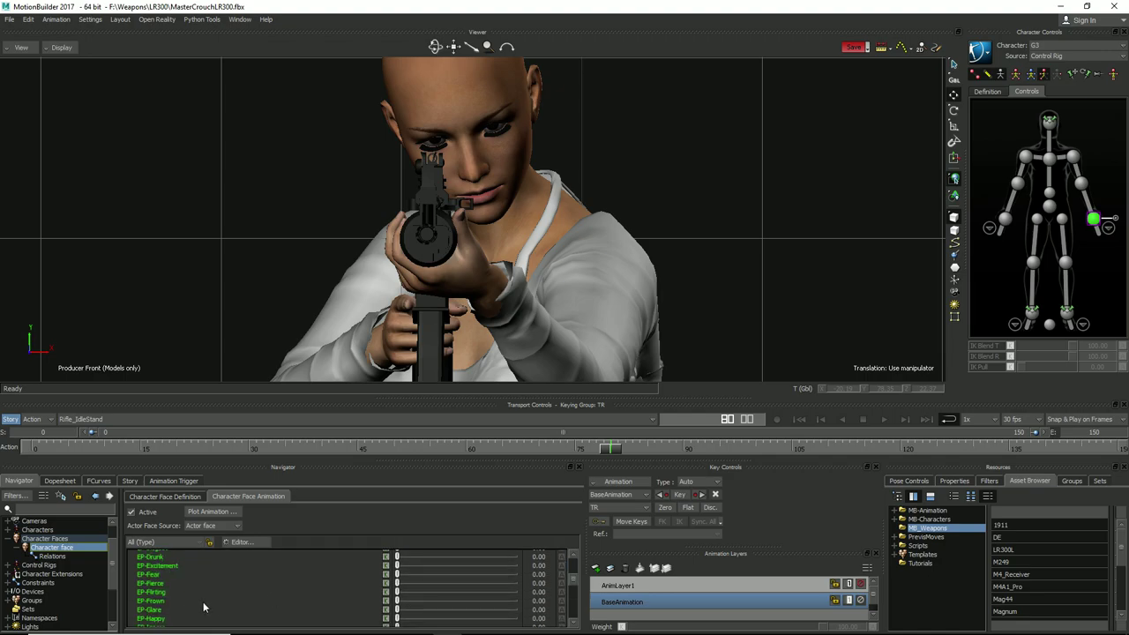
pyautogui.scroll(-1, 203, 608)
pyautogui.scroll(-1, 202, 605)
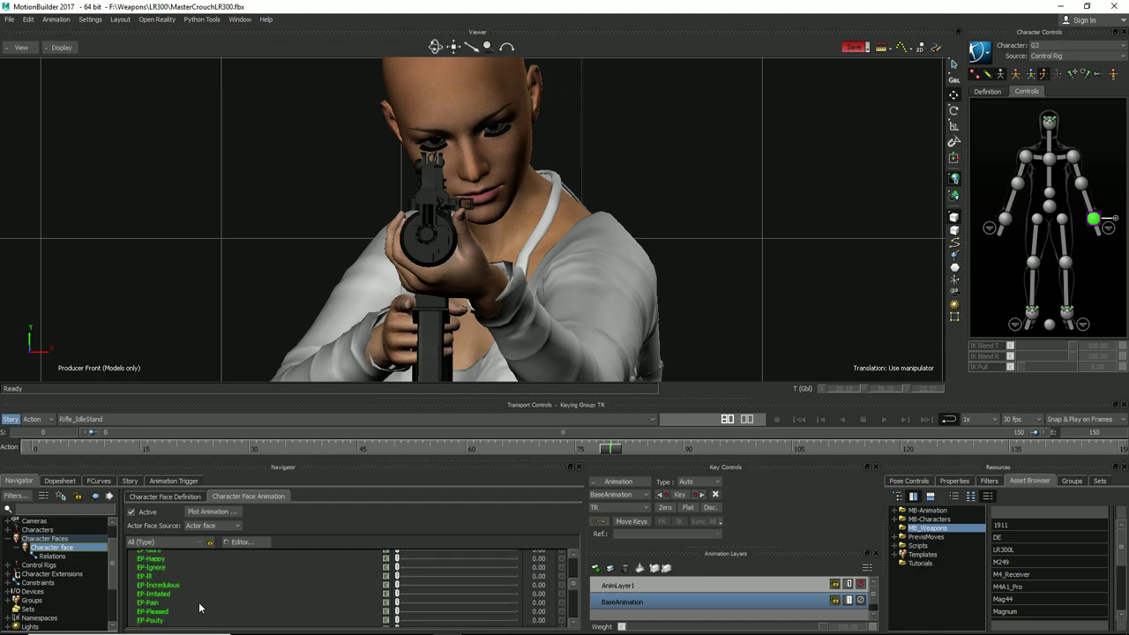
# - Try the EP-Pain expression at 100 on the character's face, return it to 0, and look over the remaining expressions
pyautogui.click(163, 605)
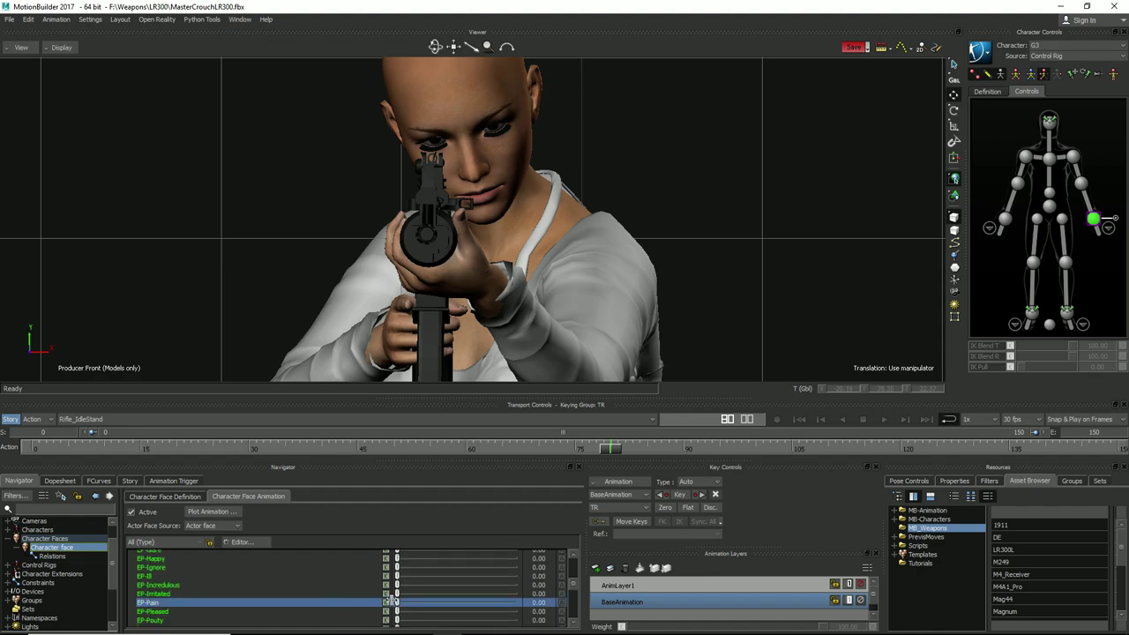
pyautogui.moveTo(397, 606); pyautogui.dragTo(523, 602)
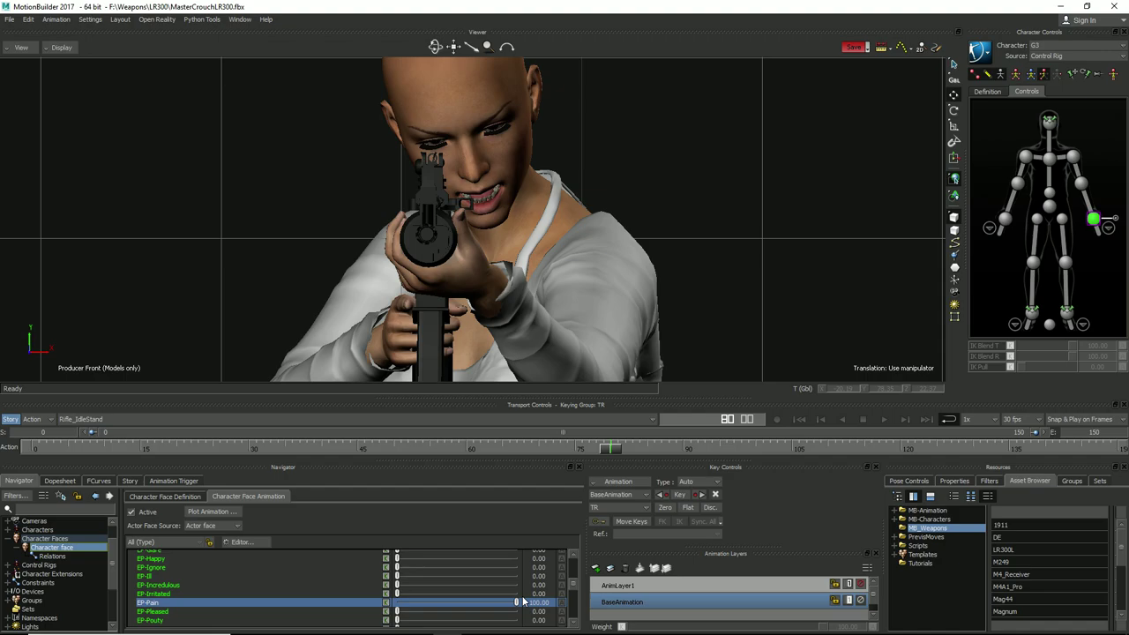
pyautogui.moveTo(397, 603); pyautogui.dragTo(247, 612)
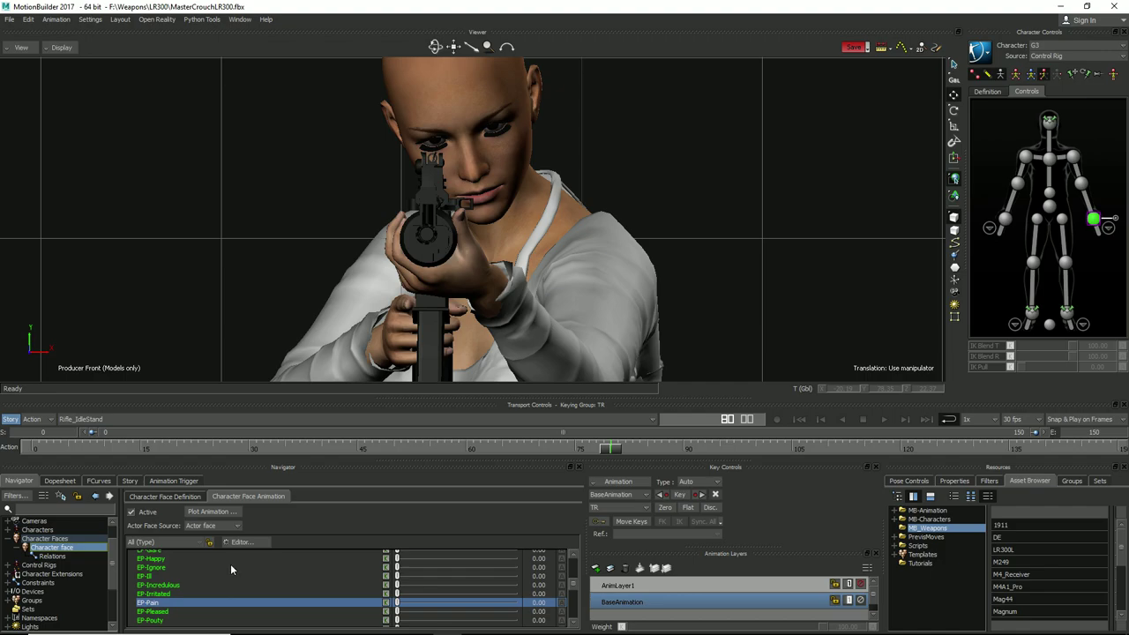
pyautogui.scroll(-5, 234, 573)
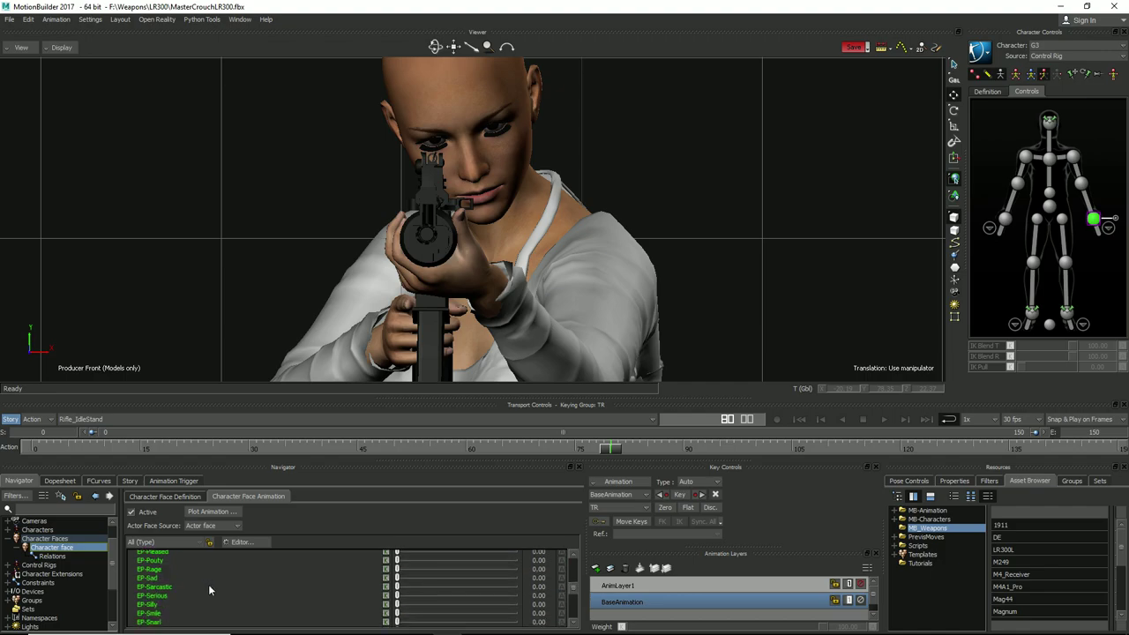
pyautogui.scroll(-4, 215, 579)
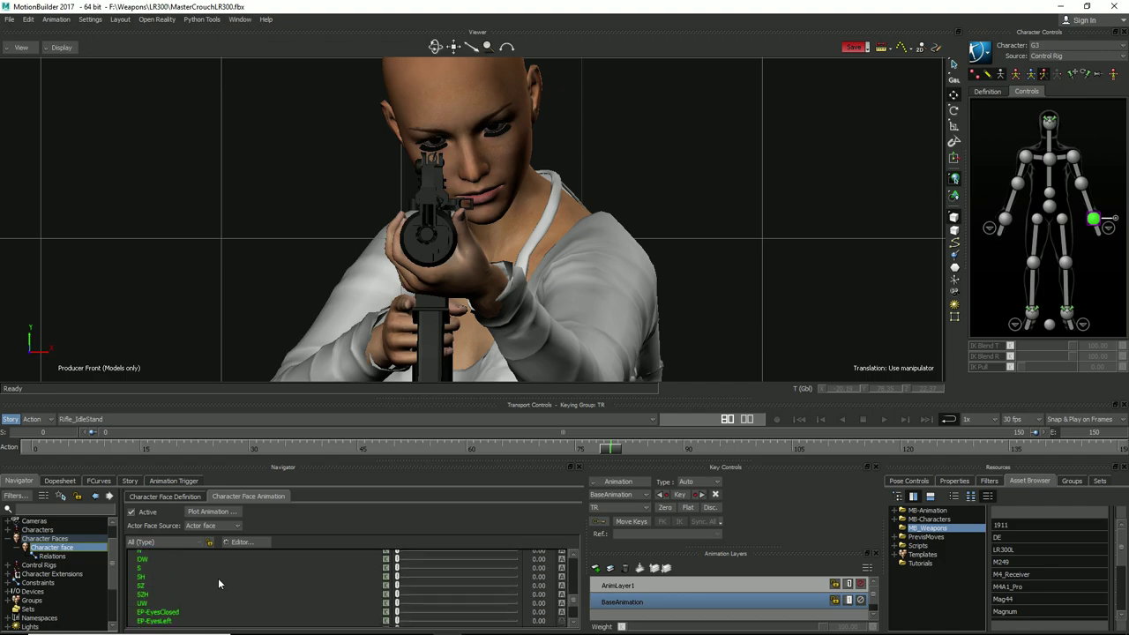
pyautogui.scroll(4, 222, 574)
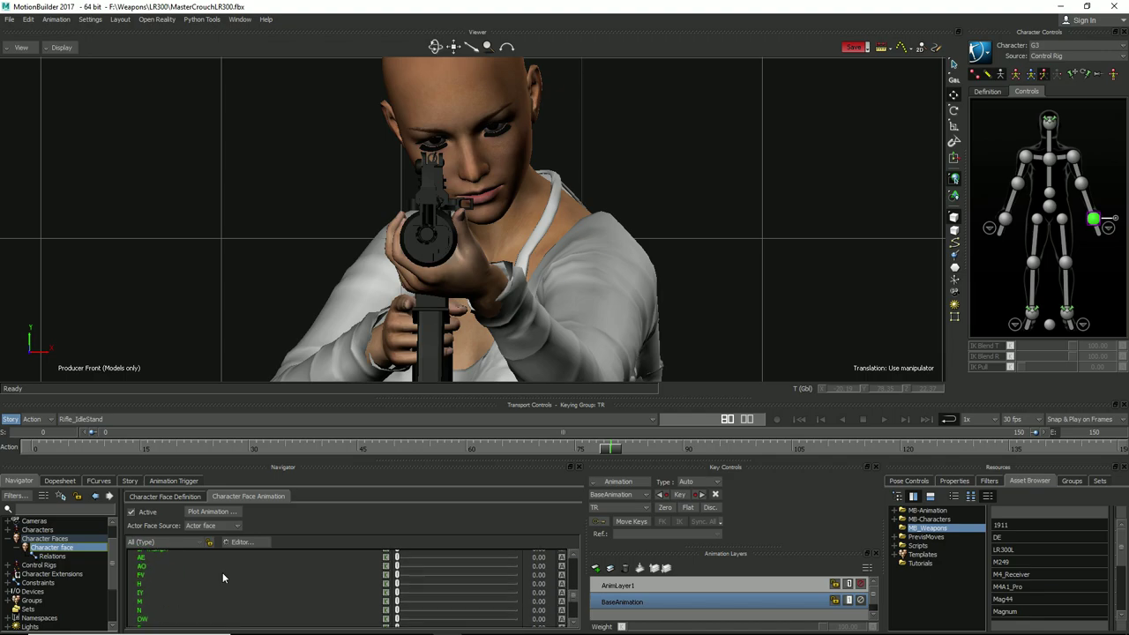
pyautogui.scroll(2, 217, 559)
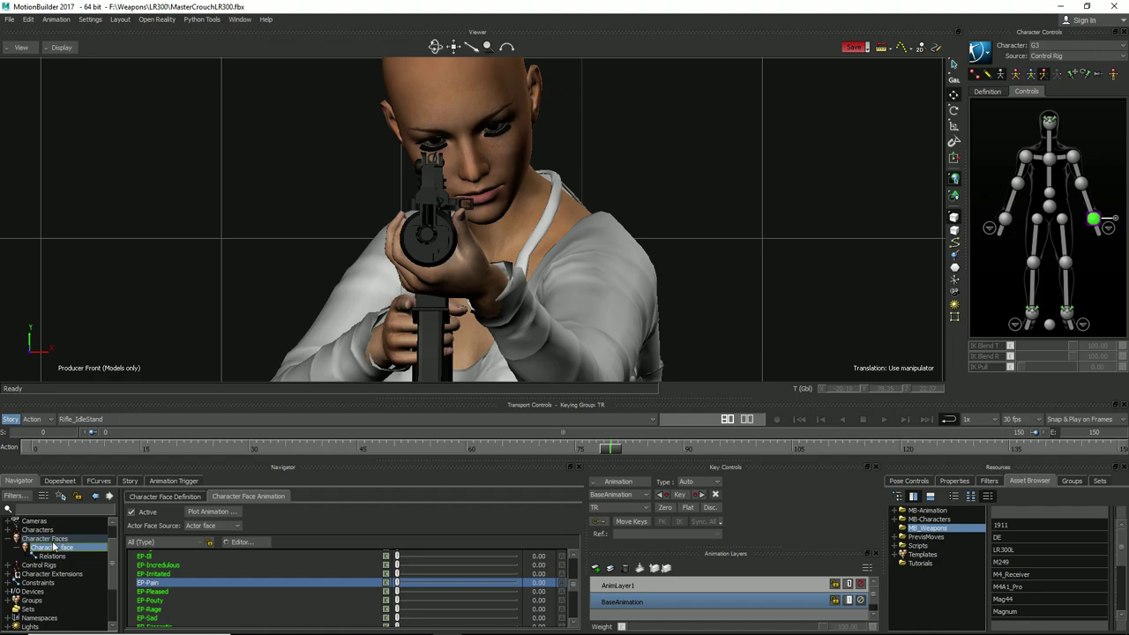
# - Switch to the Death Before take, play it from the first frame, and rewind it to the start
pyautogui.click(652, 418)
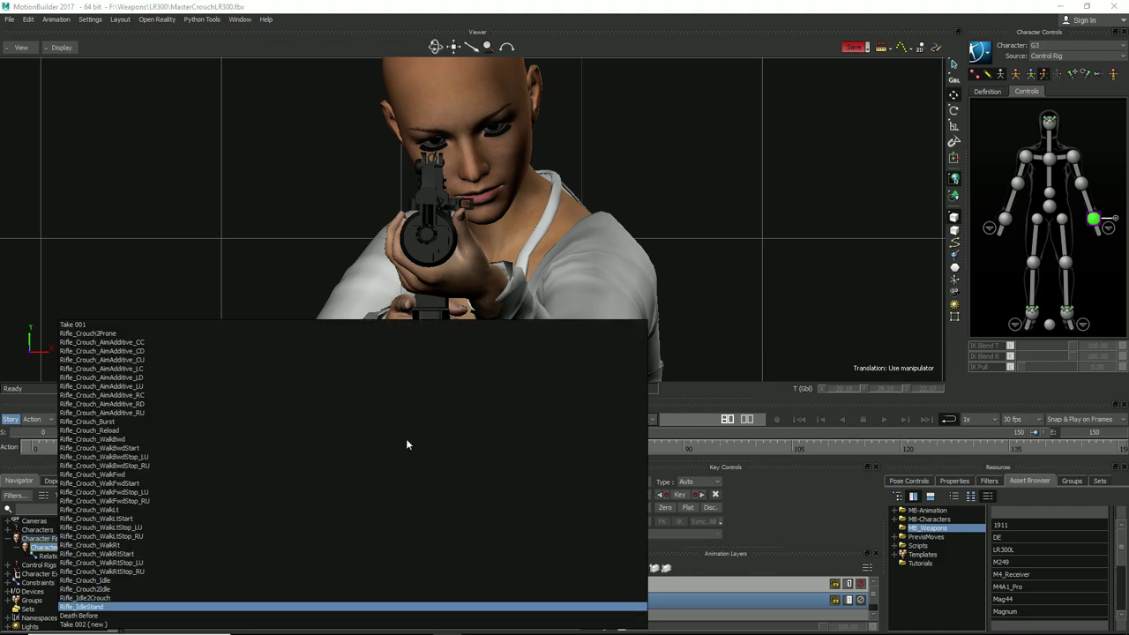
pyautogui.click(82, 616)
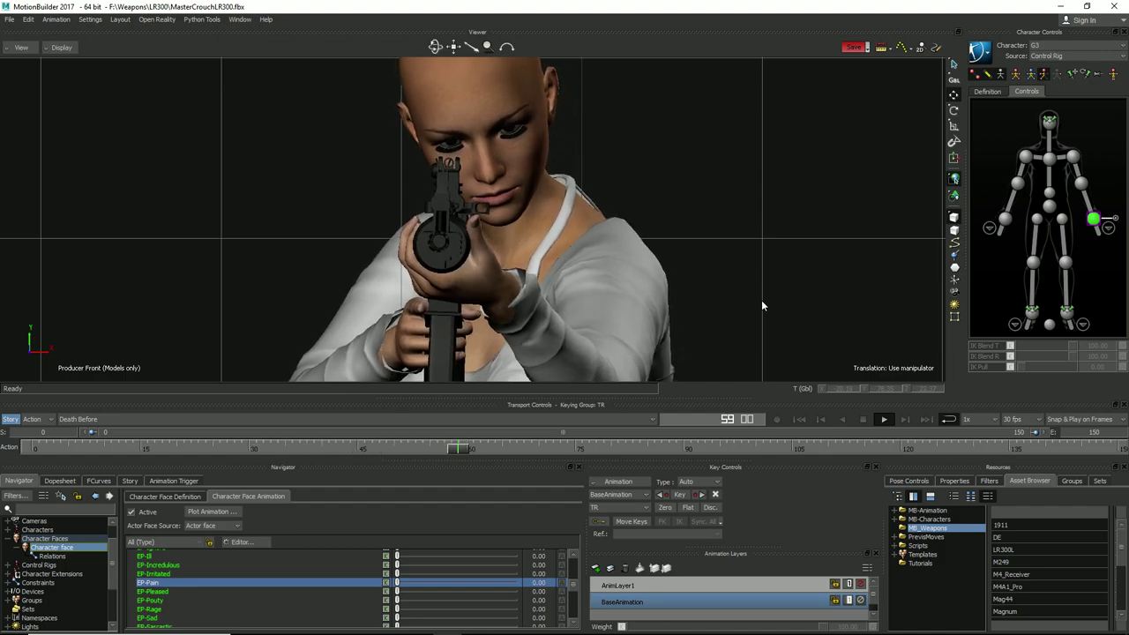
pyautogui.click(807, 418)
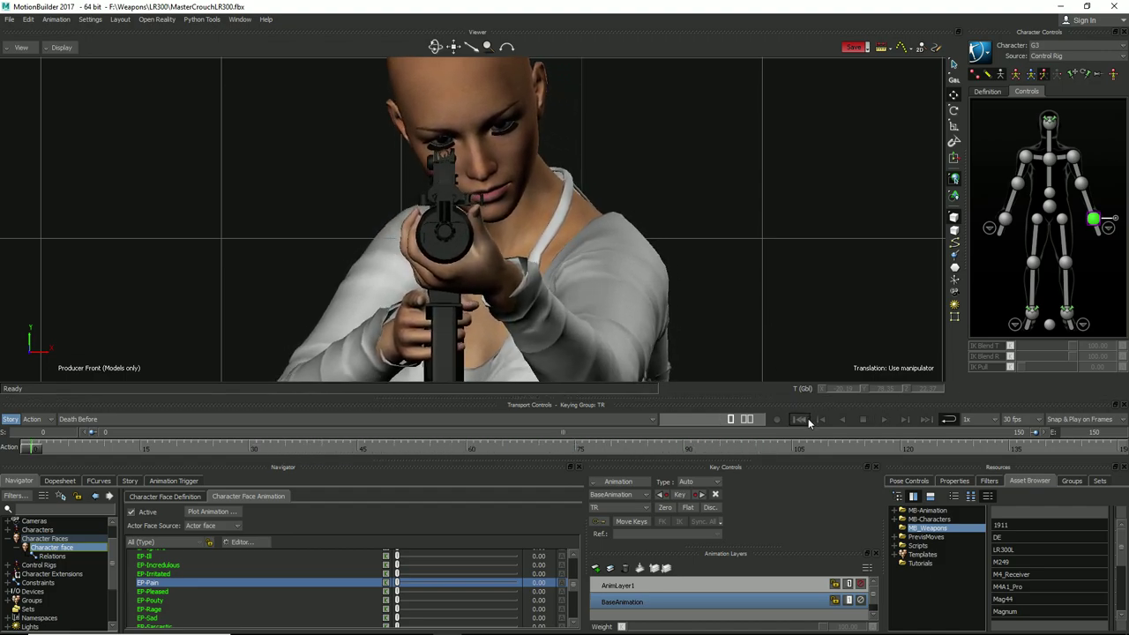
pyautogui.click(884, 418)
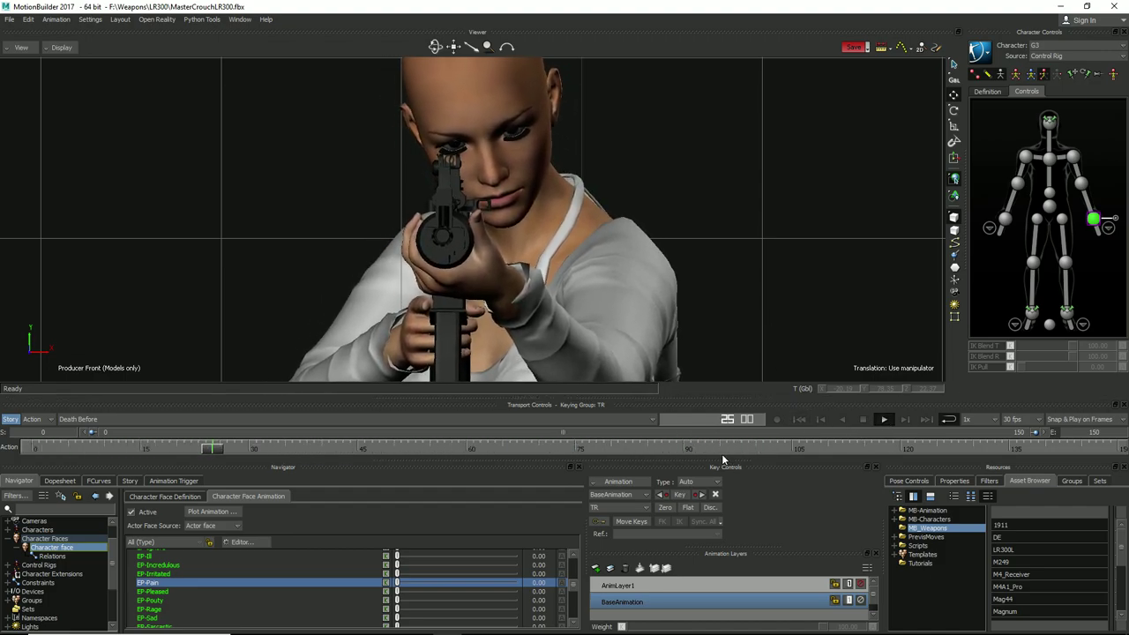
pyautogui.click(800, 419)
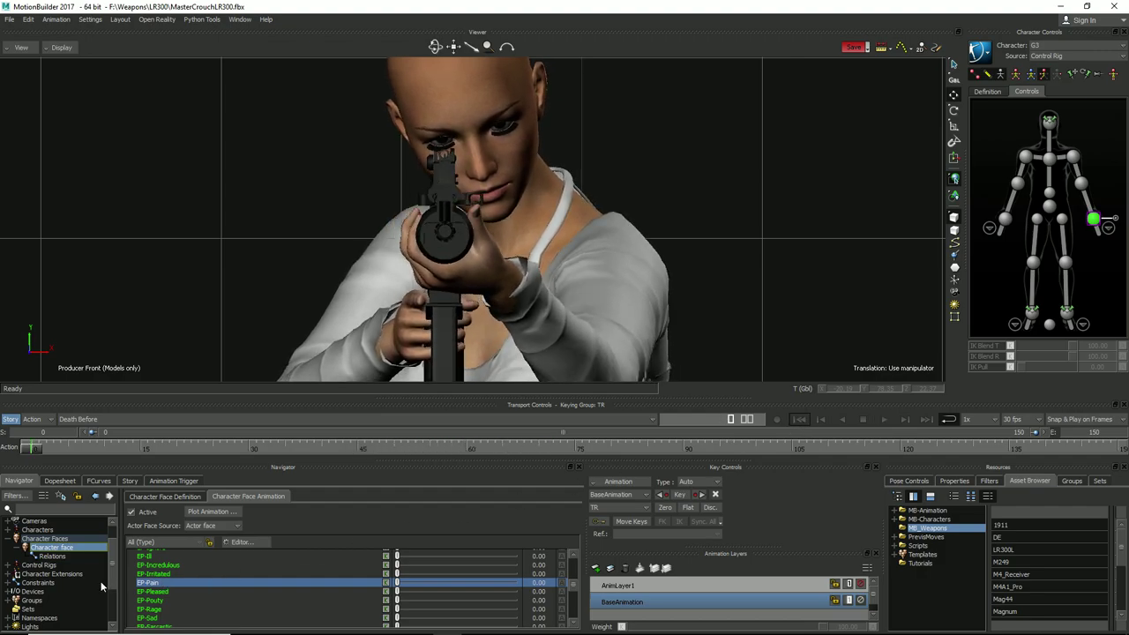
# - Bring up the Voice device's settings, set the device to live, and play the Death Before take
pyautogui.scroll(1, 83, 584)
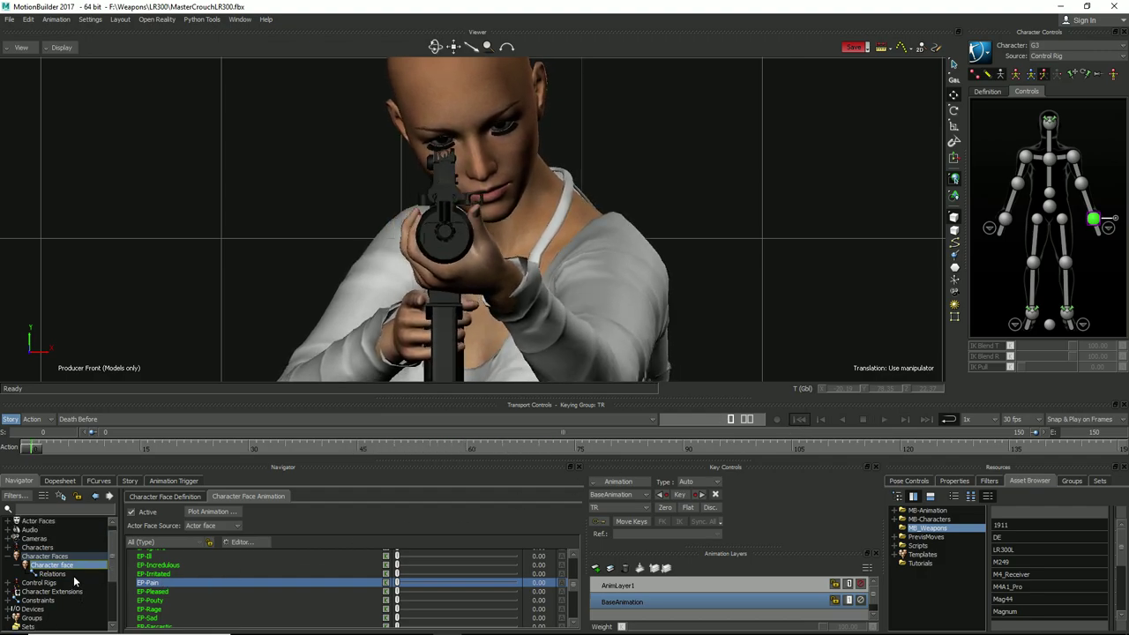
pyautogui.scroll(-2, 74, 580)
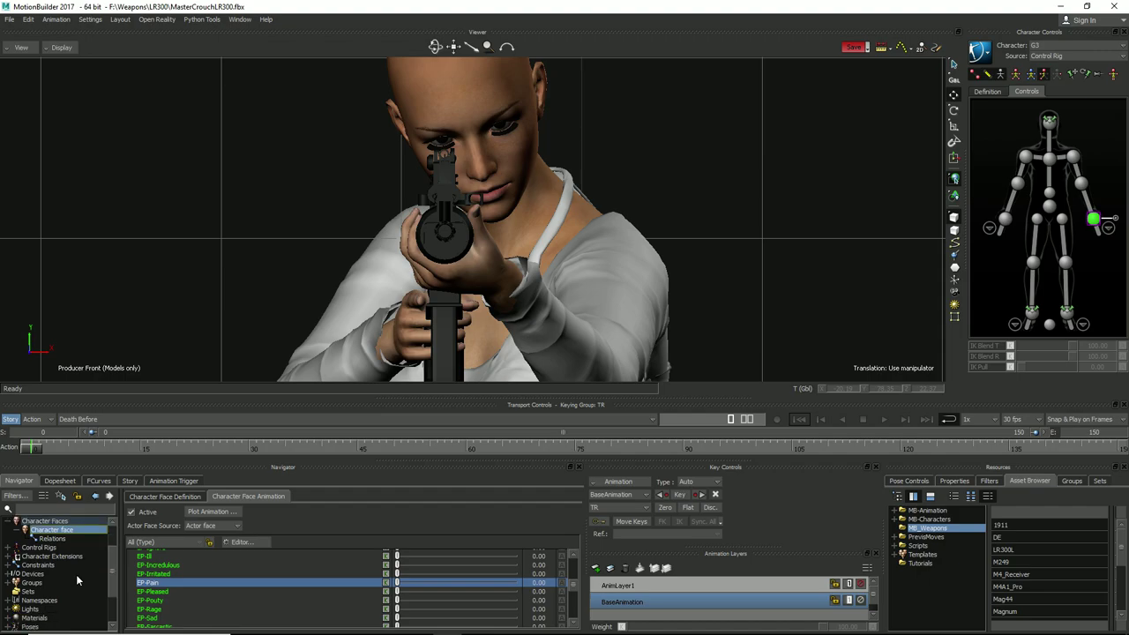
pyautogui.click(9, 573)
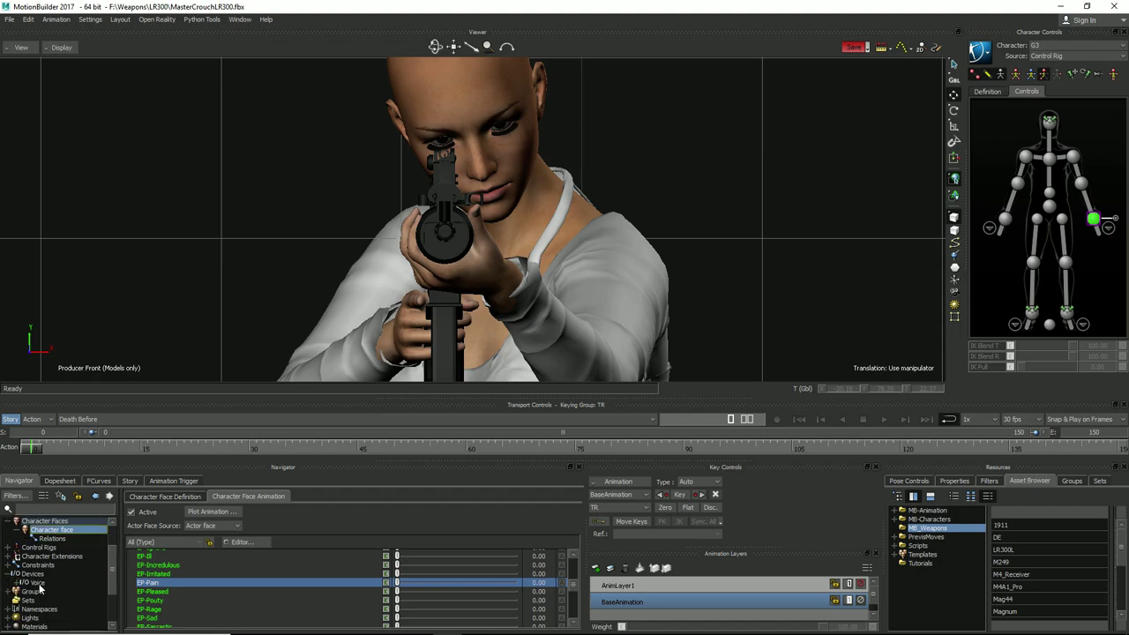
pyautogui.click(38, 583)
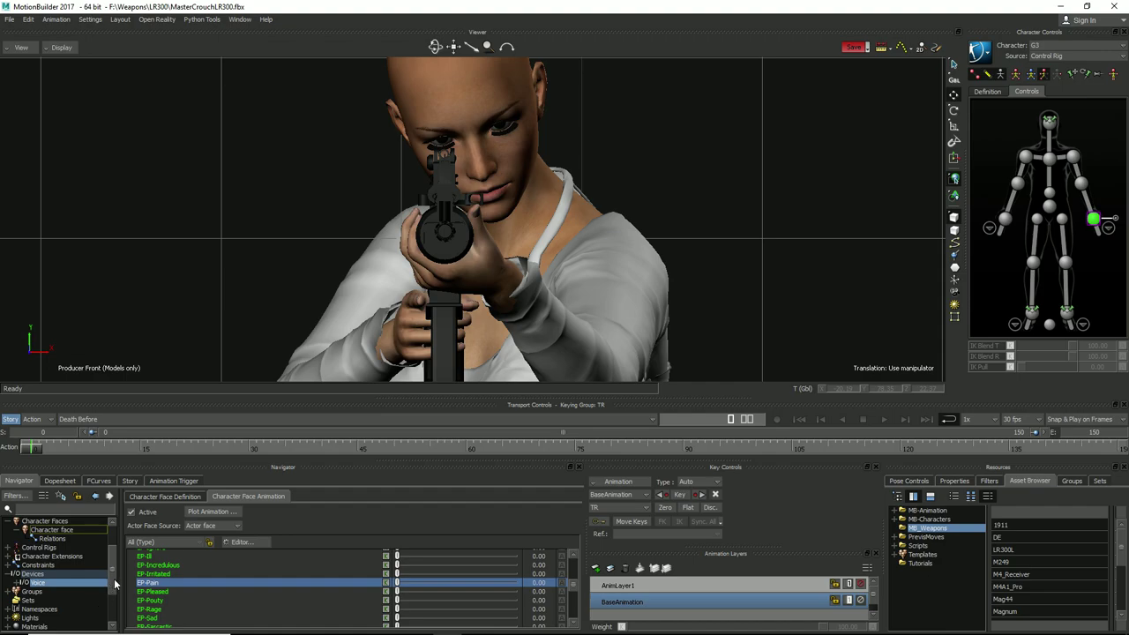
pyautogui.scroll(-3, 70, 577)
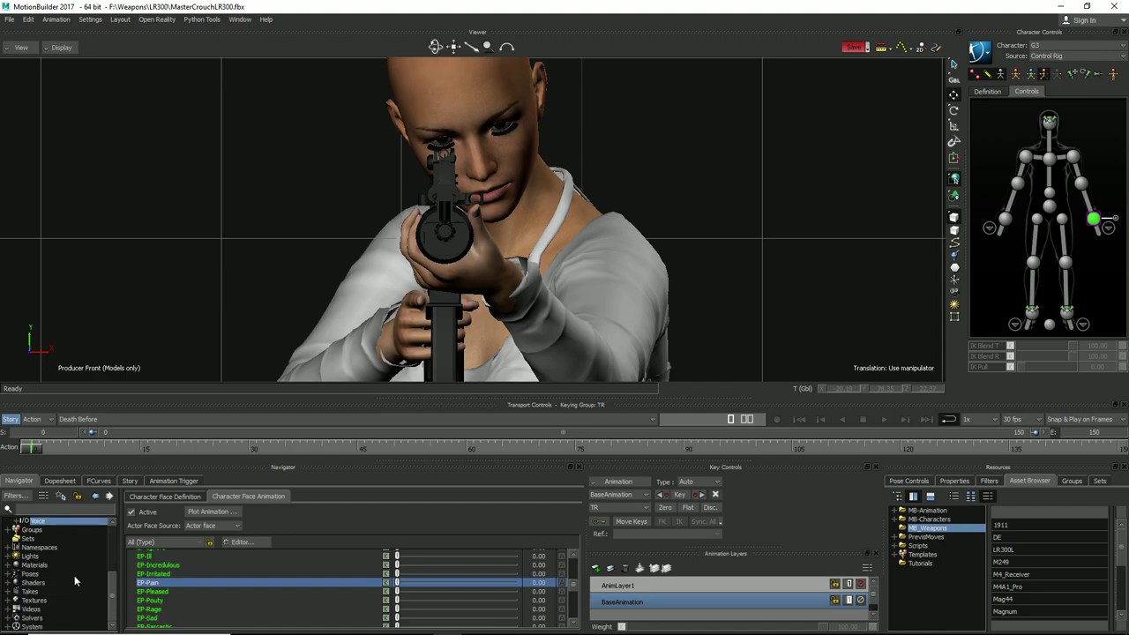
pyautogui.scroll(2, 74, 575)
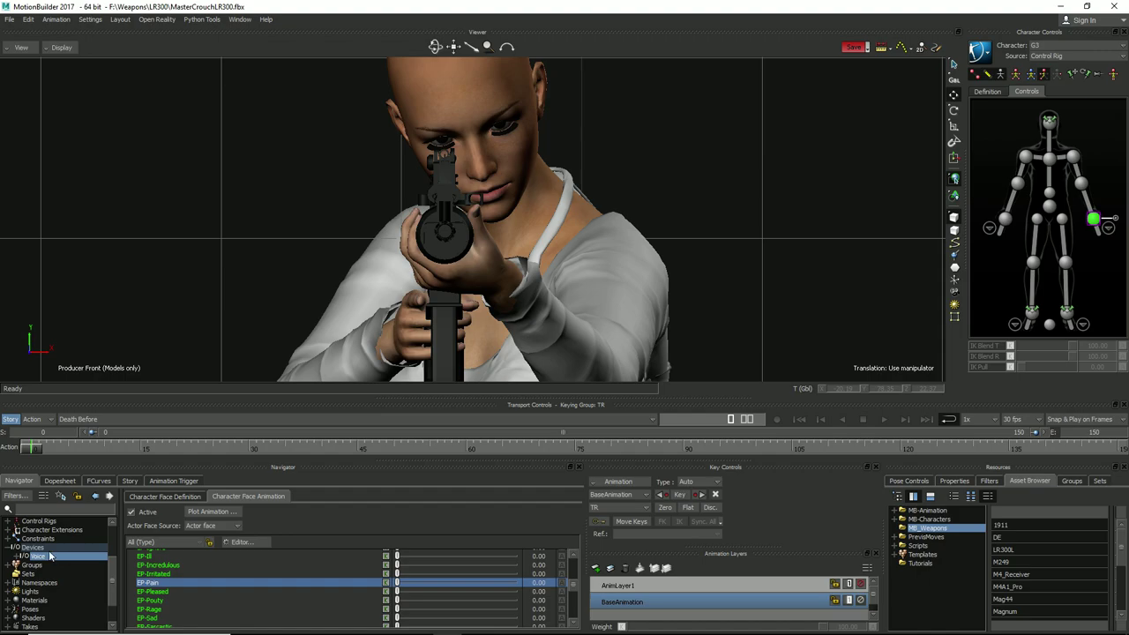
pyautogui.click(47, 548)
pyautogui.click(48, 552)
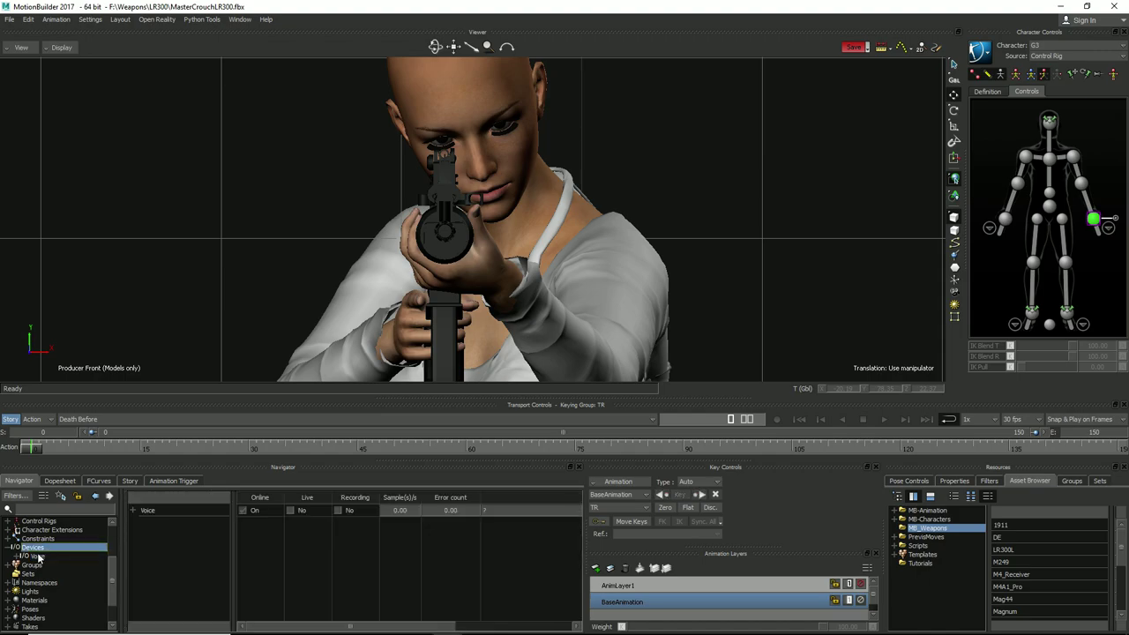
pyautogui.click(40, 557)
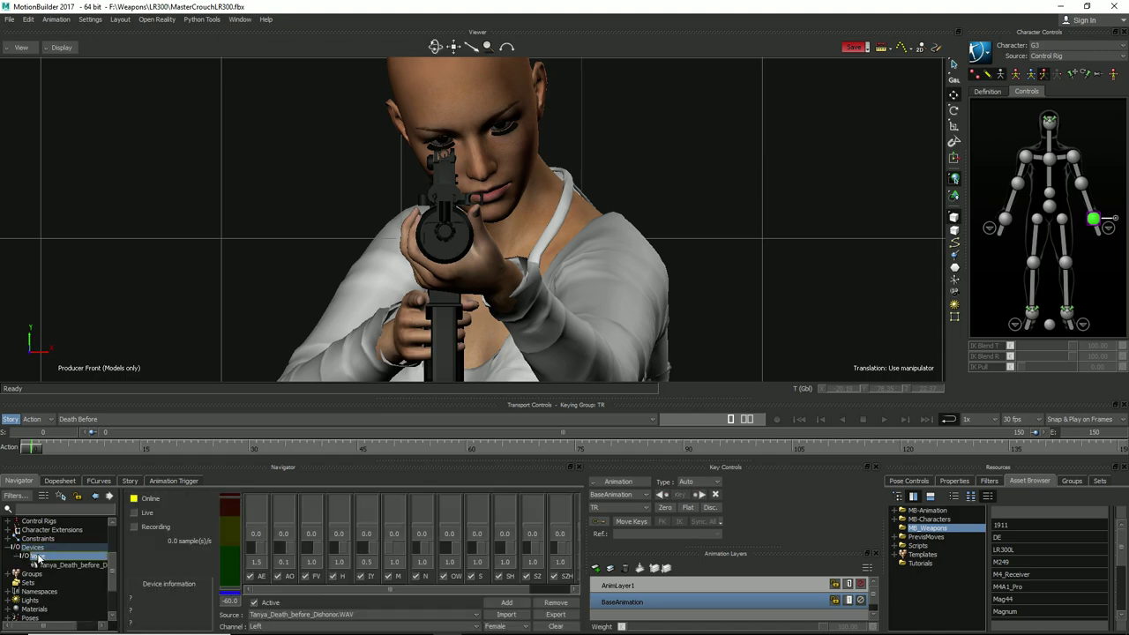
pyautogui.click(135, 513)
pyautogui.click(884, 419)
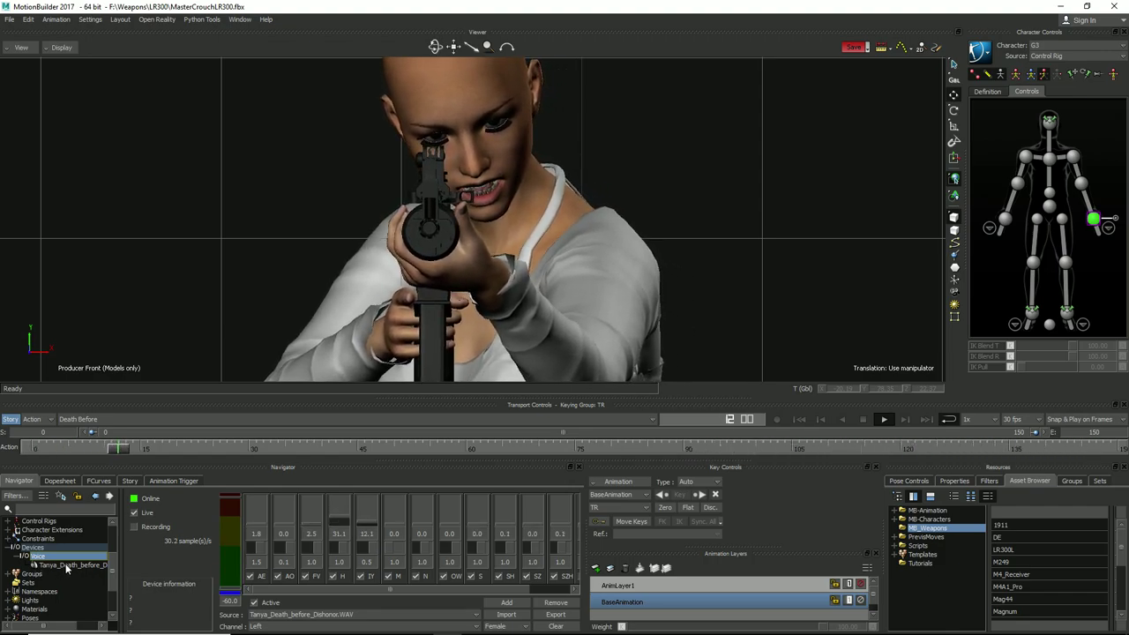
# - Expand the Characters branch of the scene and bring up the Character face's animation properties
pyautogui.moveTo(112, 574); pyautogui.dragTo(112, 525)
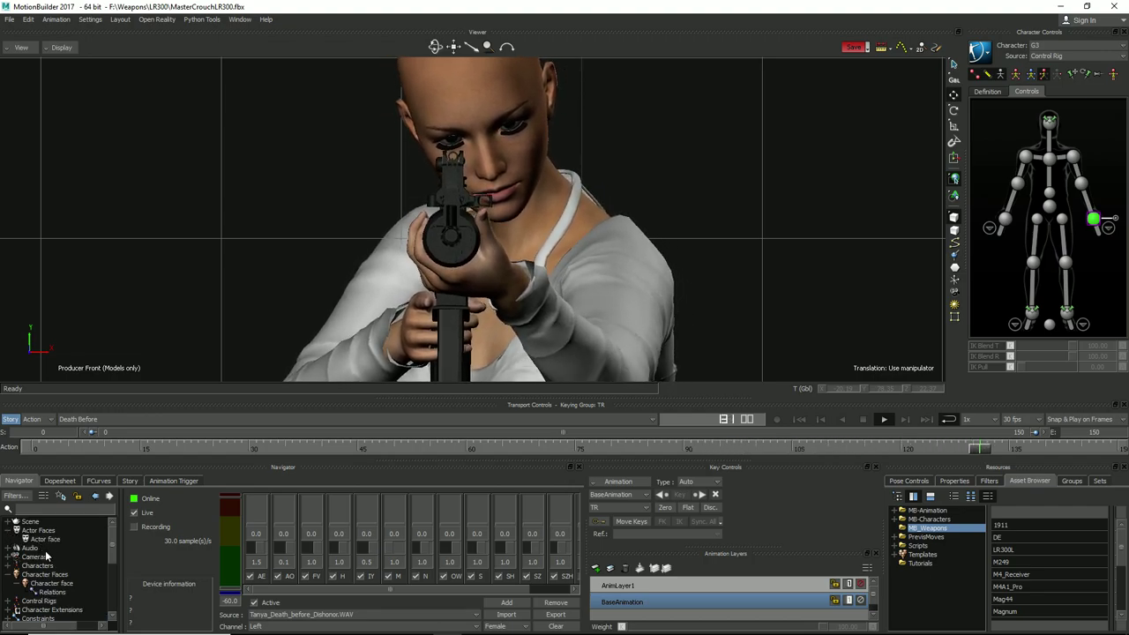
pyautogui.click(23, 566)
pyautogui.click(17, 567)
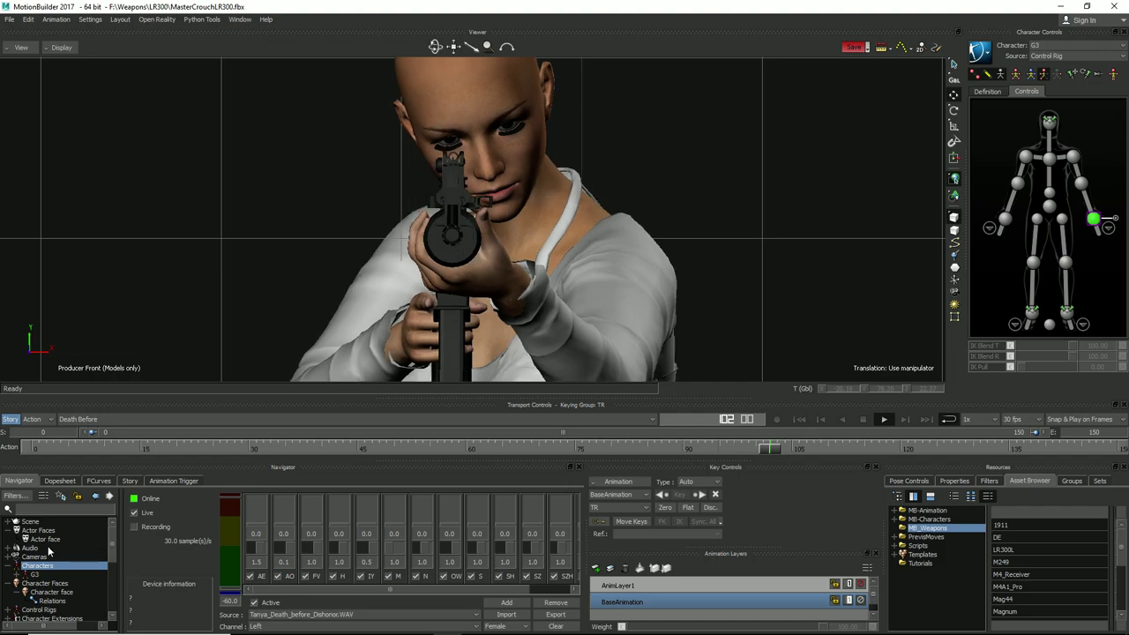
pyautogui.click(64, 594)
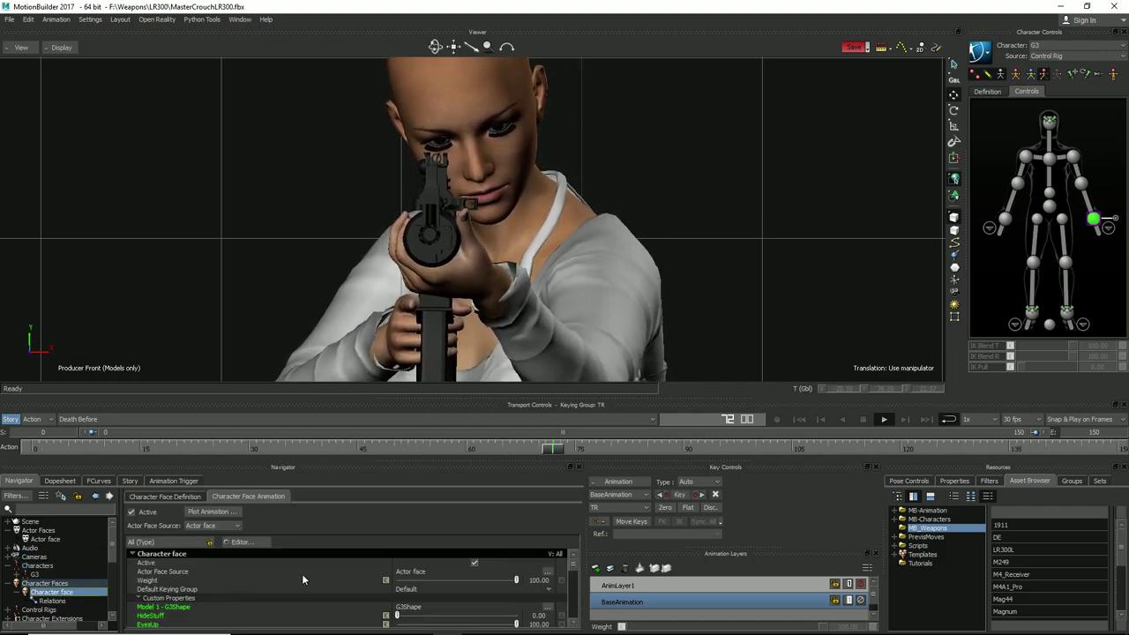
# - Set the Character face's EP-Angry expression weight to about 87
pyautogui.scroll(-3, 295, 580)
pyautogui.scroll(-5, 295, 580)
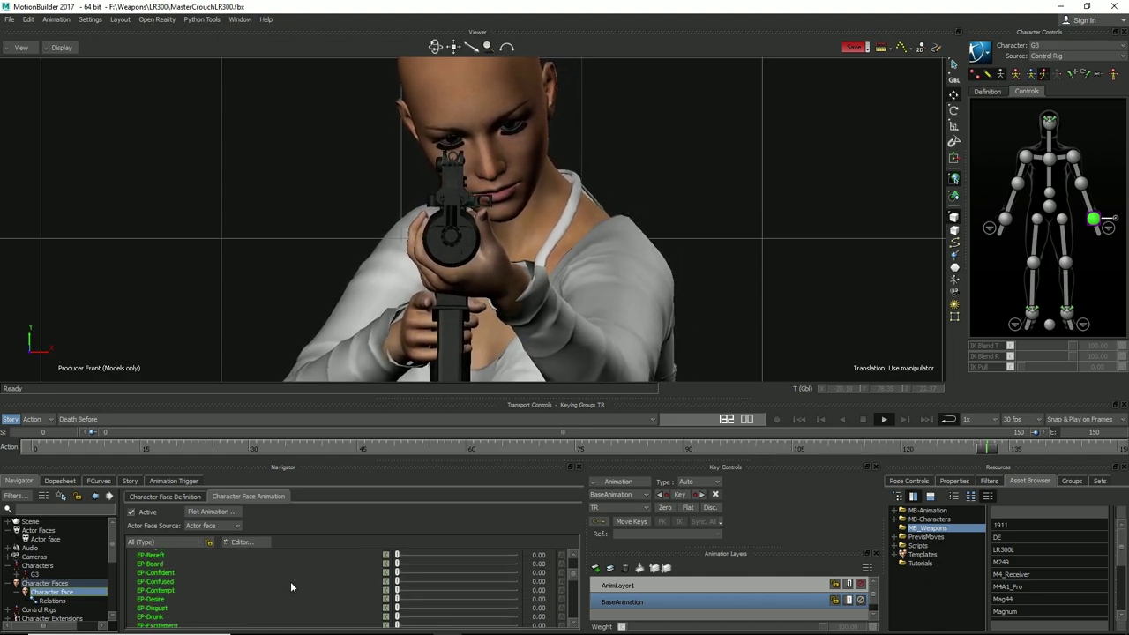
pyautogui.scroll(-1, 264, 591)
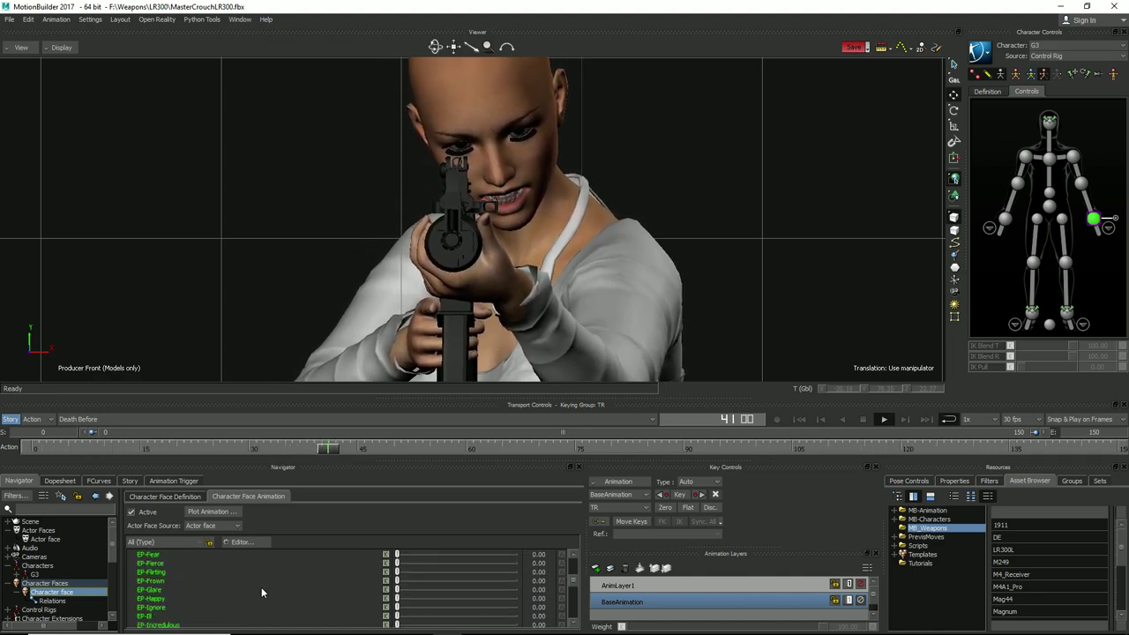
pyautogui.scroll(-2, 209, 589)
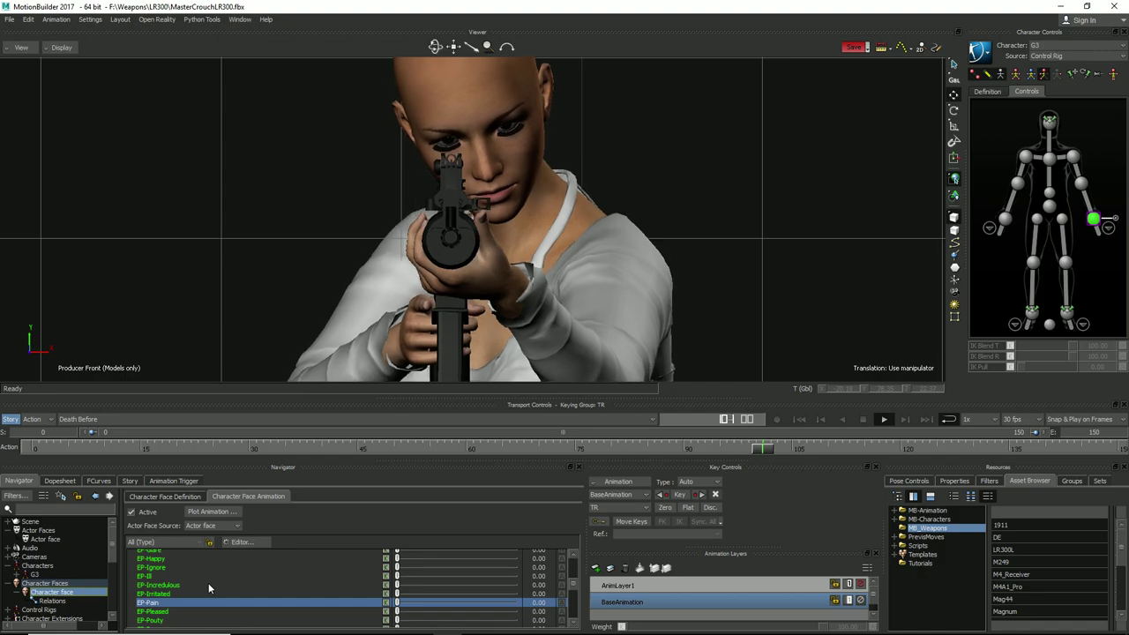
pyautogui.scroll(8, 269, 623)
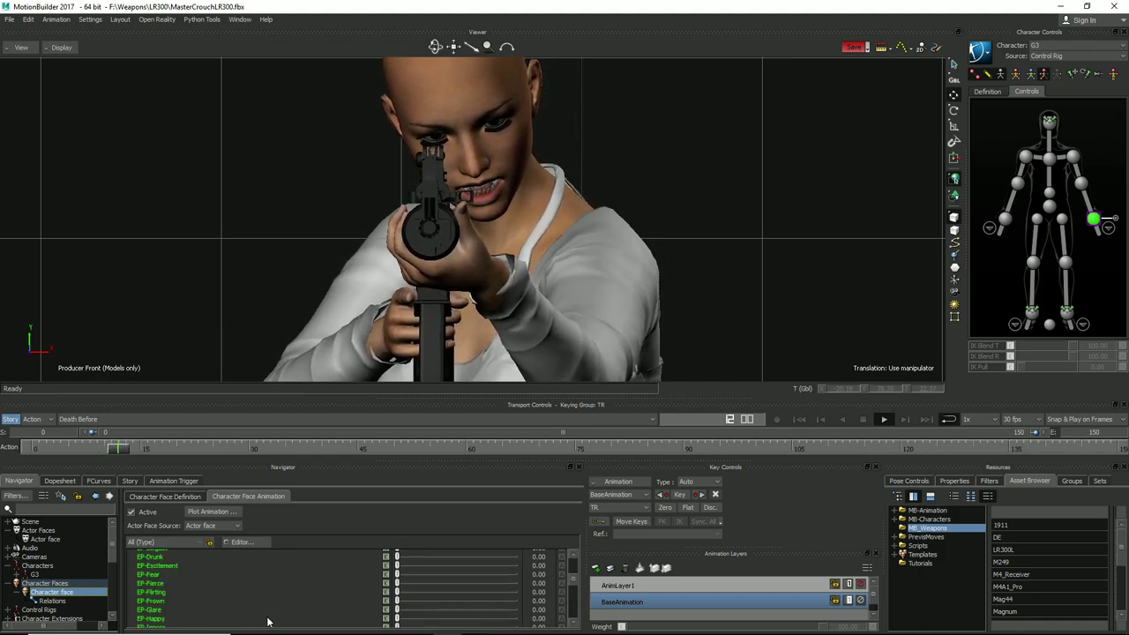
pyautogui.click(399, 587)
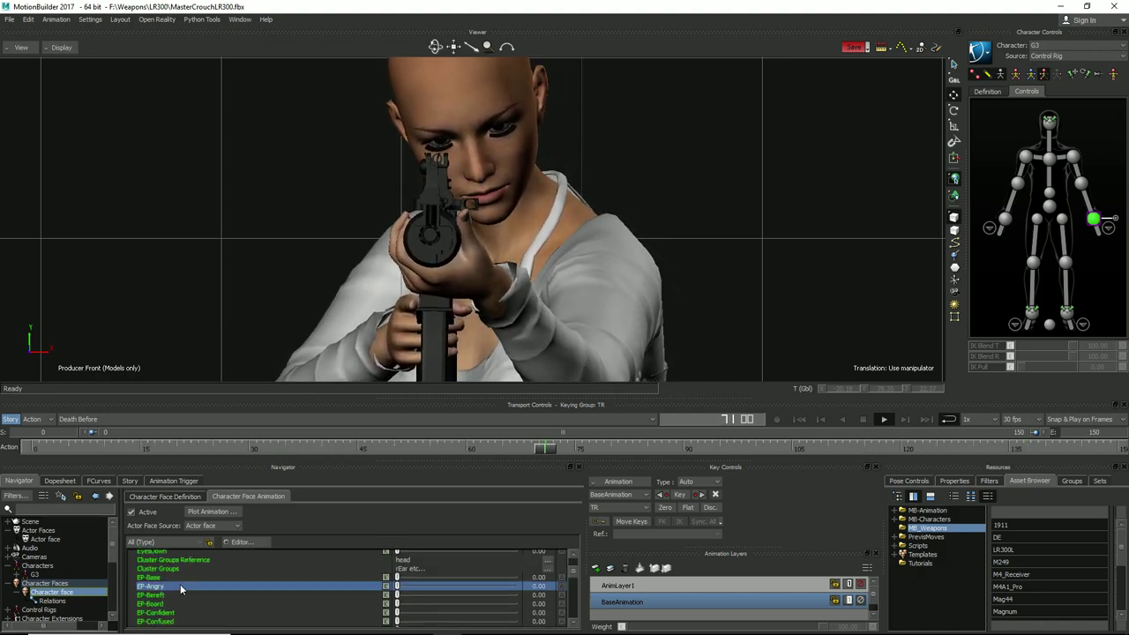
pyautogui.moveTo(399, 588); pyautogui.dragTo(492, 588)
pyautogui.moveTo(494, 587); pyautogui.dragTo(498, 587)
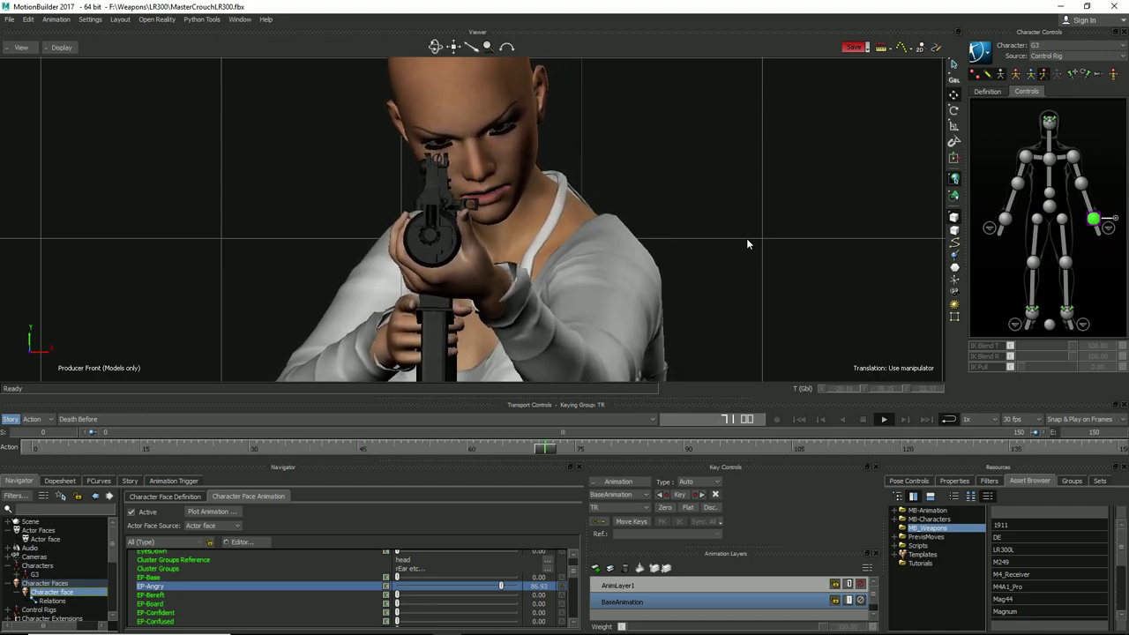
# - Replay the Death Before take from the first frame and examine the character's angry face and lip movement up close
pyautogui.click(798, 420)
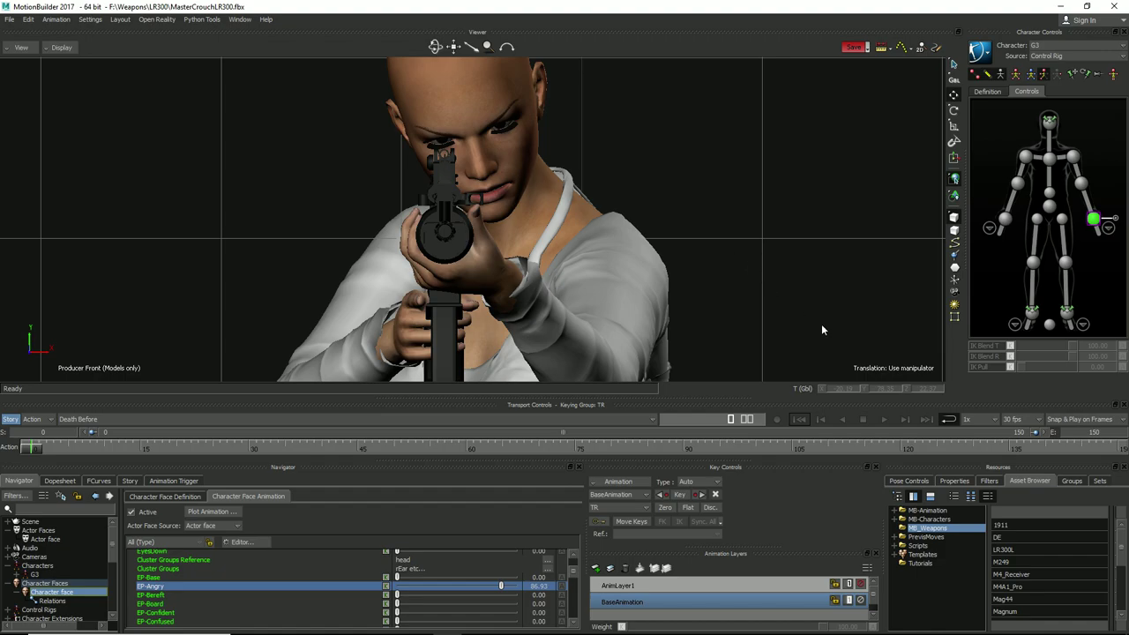
pyautogui.click(885, 420)
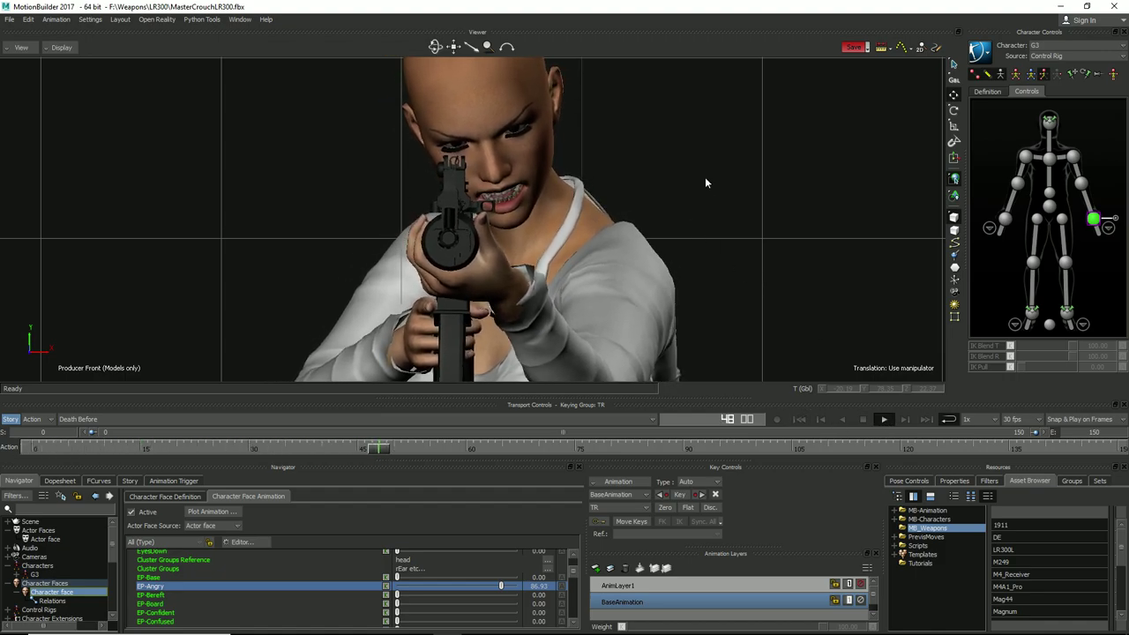
pyautogui.scroll(-3, 703, 163)
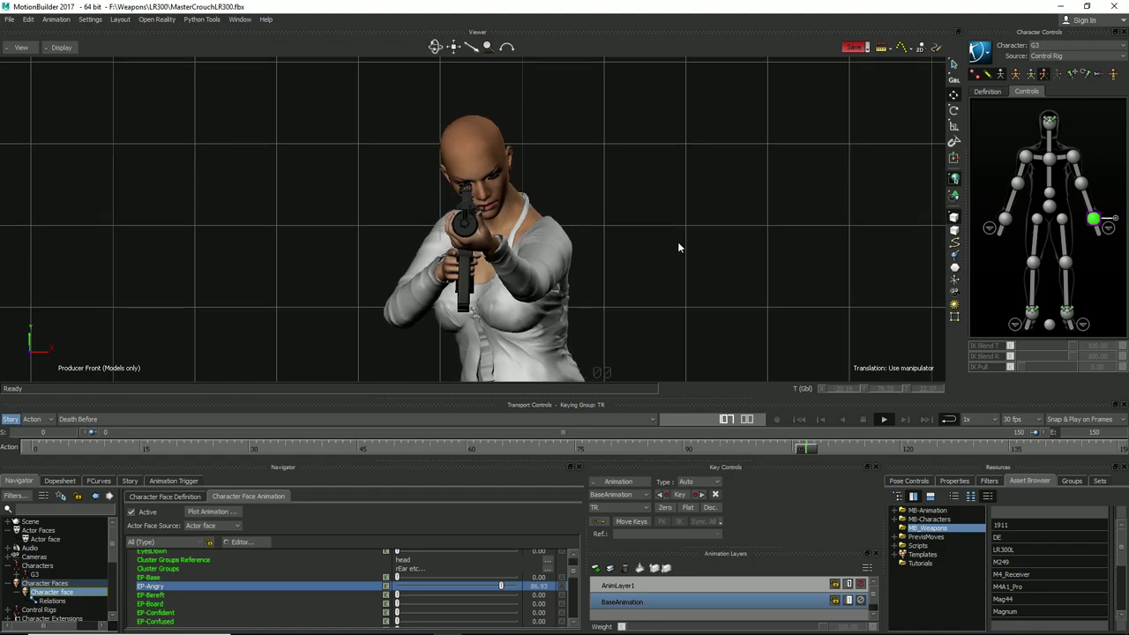
pyautogui.scroll(8, 677, 242)
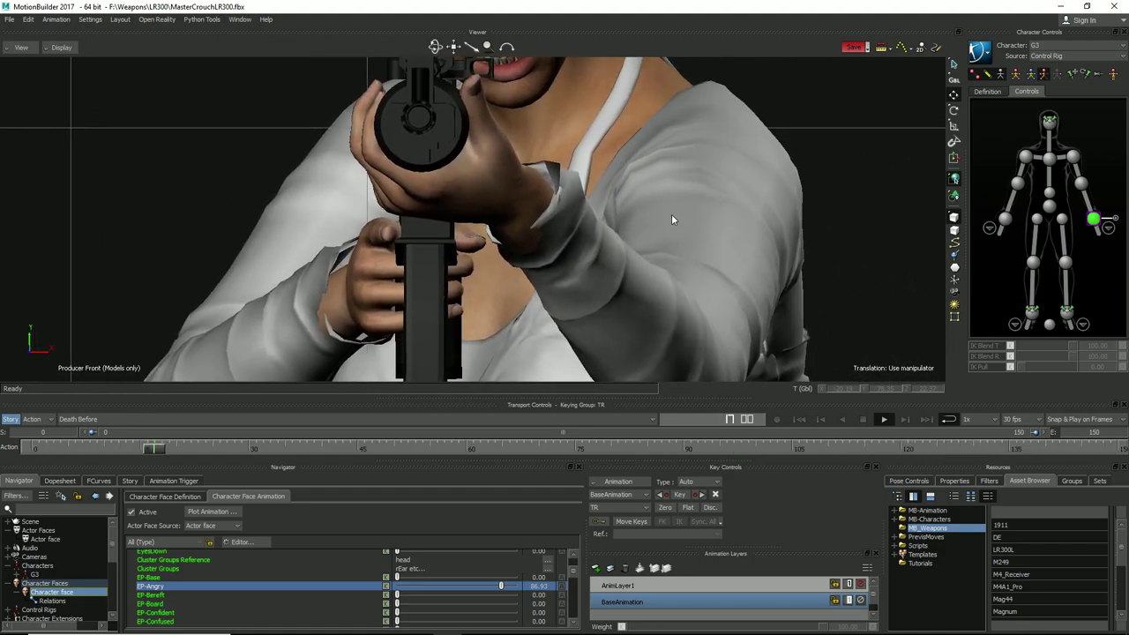
pyautogui.scroll(5, 642, 326)
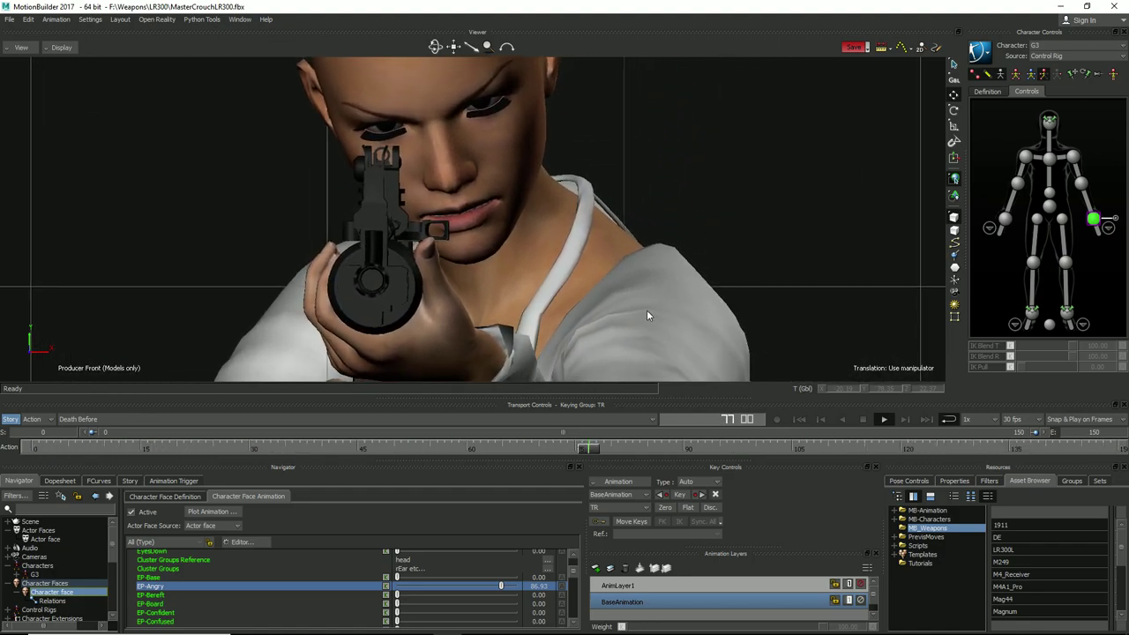
# - Replay the Death Before take from the first frame and examine the Character face's phoneme and expression weights during playback
pyautogui.scroll(-3, 643, 326)
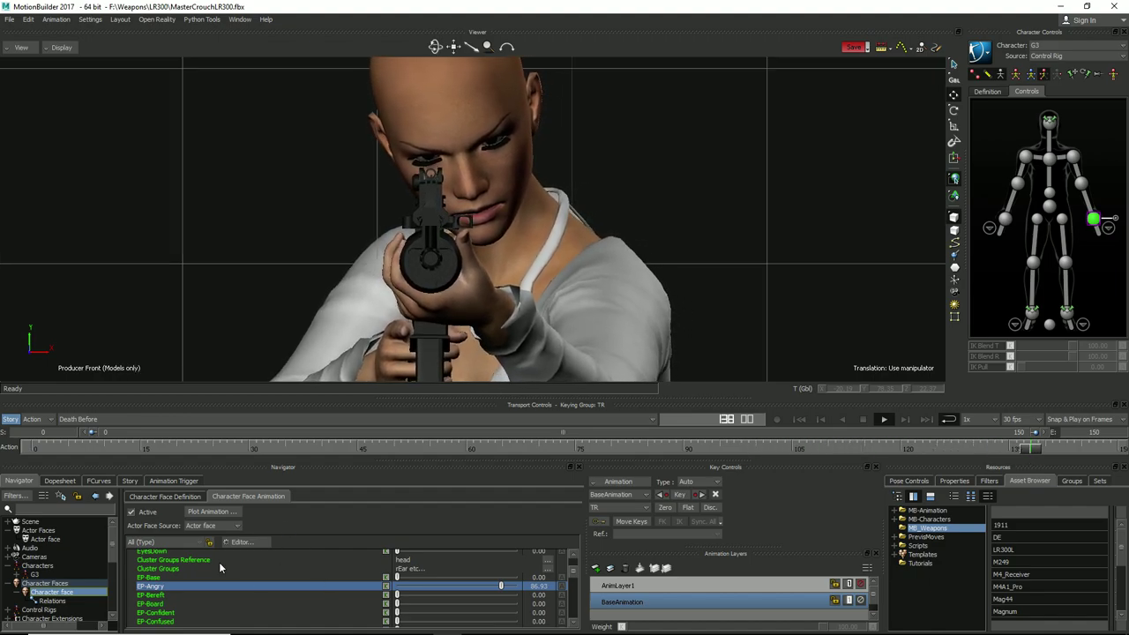
pyautogui.scroll(-5, 207, 582)
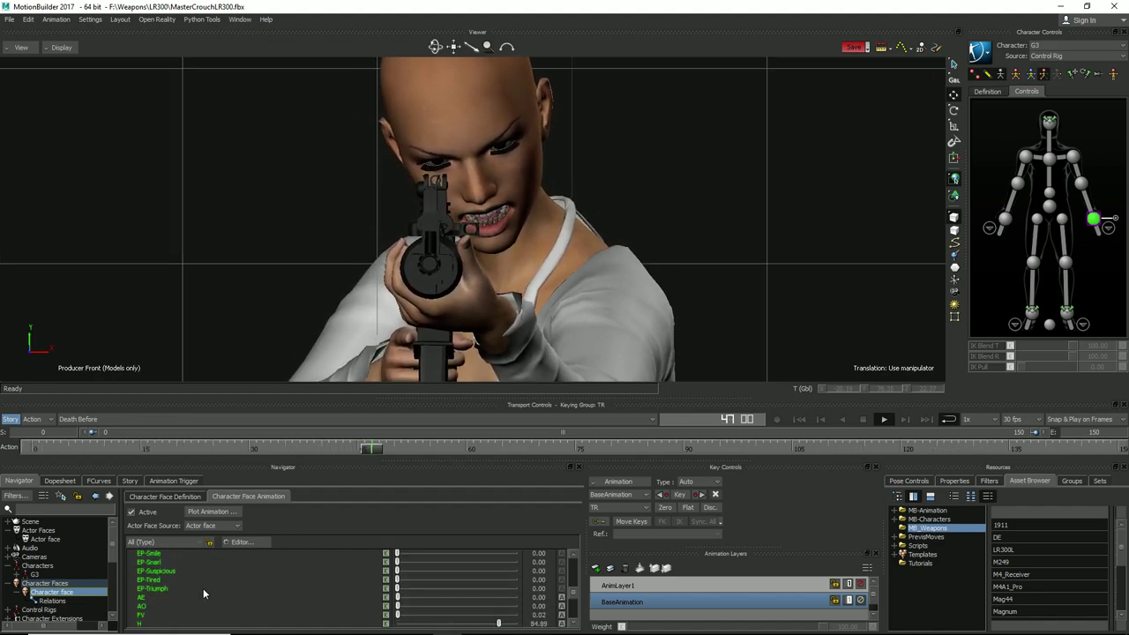
pyautogui.scroll(-5, 204, 593)
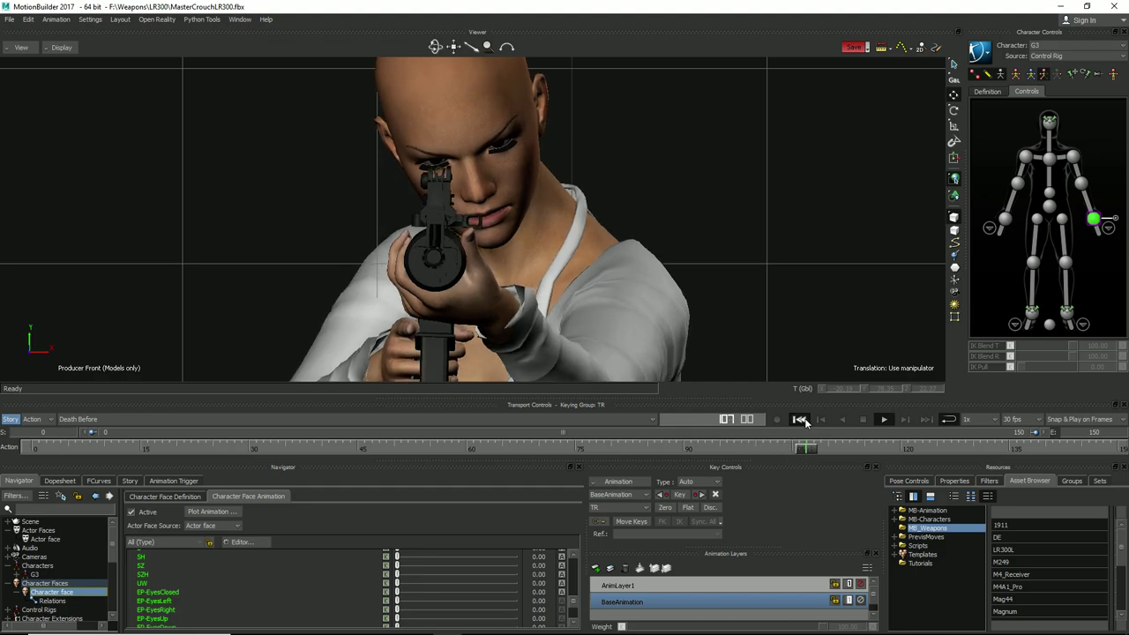
pyautogui.click(800, 420)
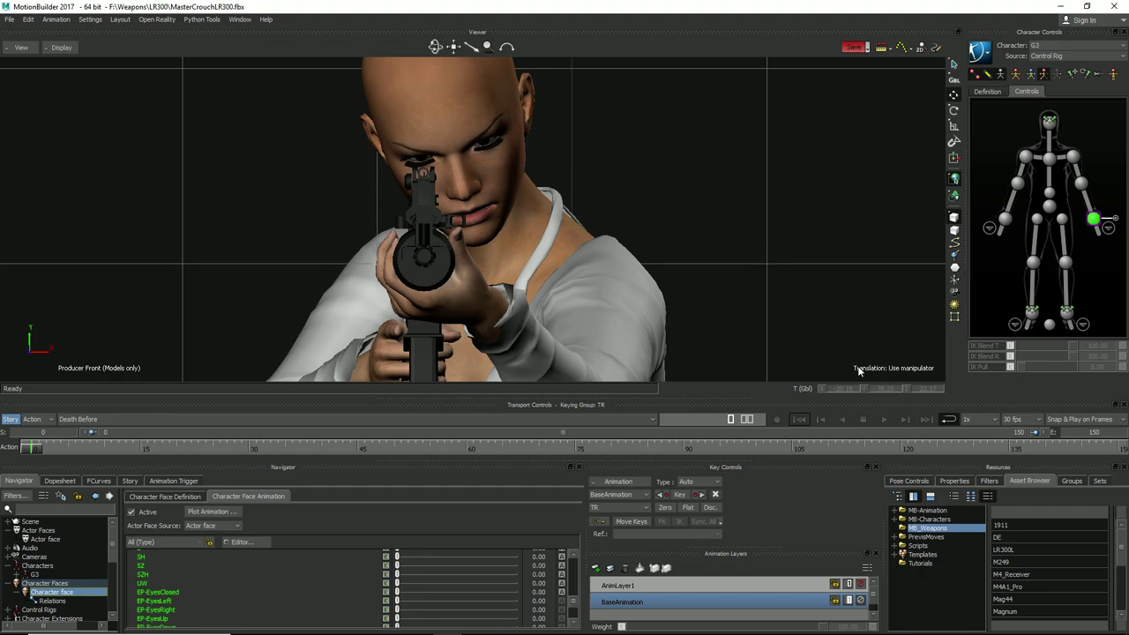
pyautogui.click(882, 422)
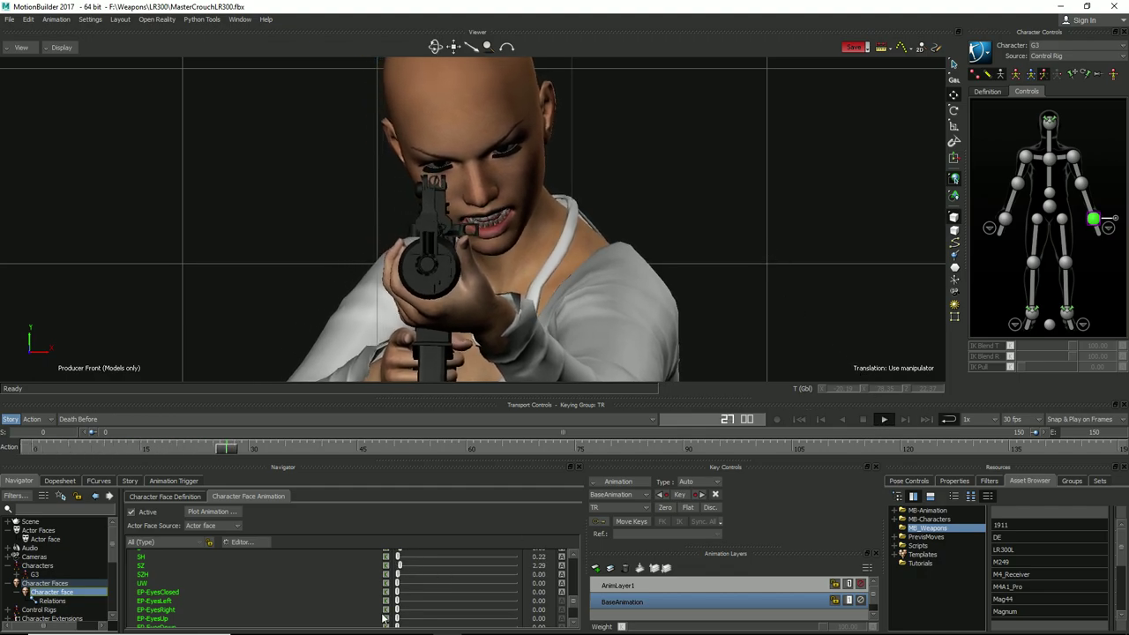
pyautogui.scroll(3, 404, 608)
pyautogui.scroll(-2, 433, 578)
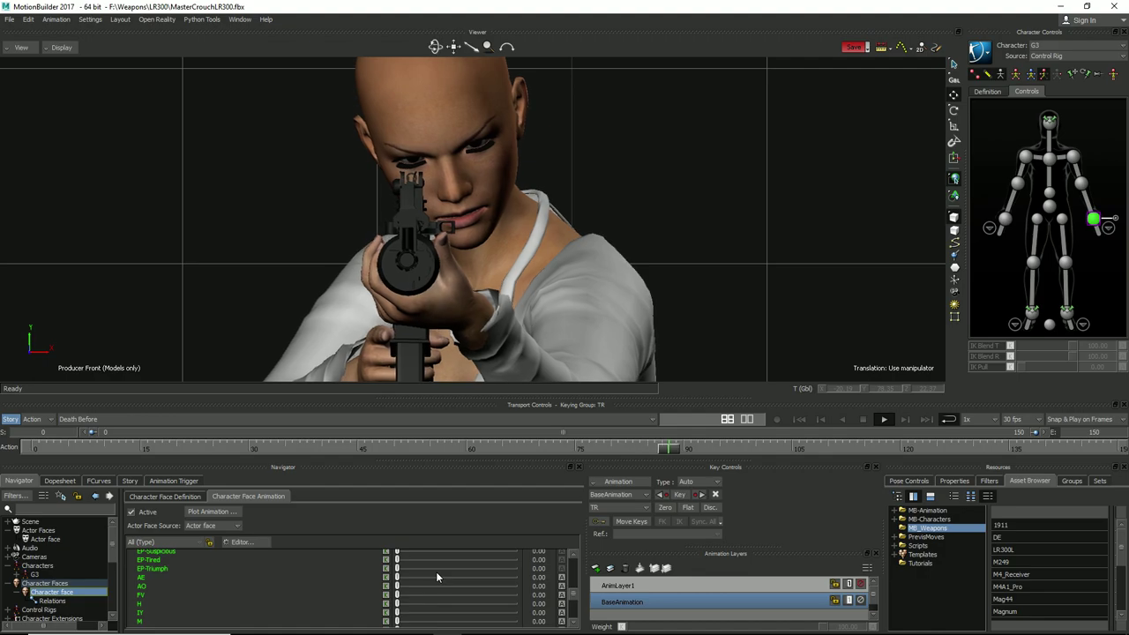
pyautogui.scroll(-5, 432, 579)
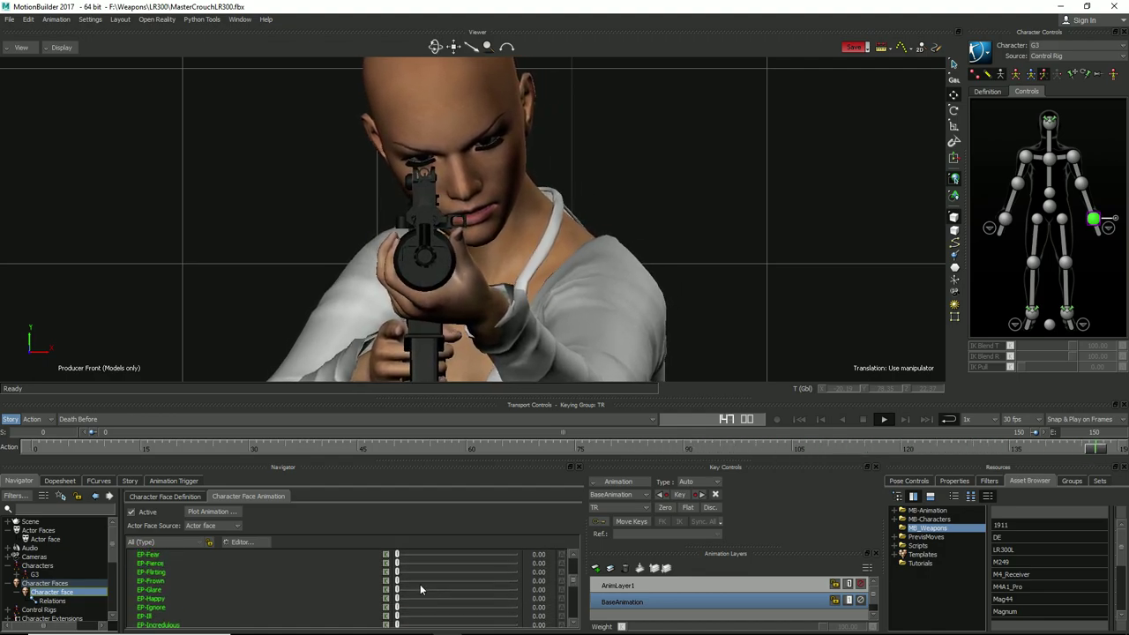
# - Try EP-Angry at about 48 with EP-Confused at about 82, reset the expression weights to 0, and return to the first frame
pyautogui.scroll(2, 420, 594)
pyautogui.moveTo(397, 566); pyautogui.dragTo(495, 608)
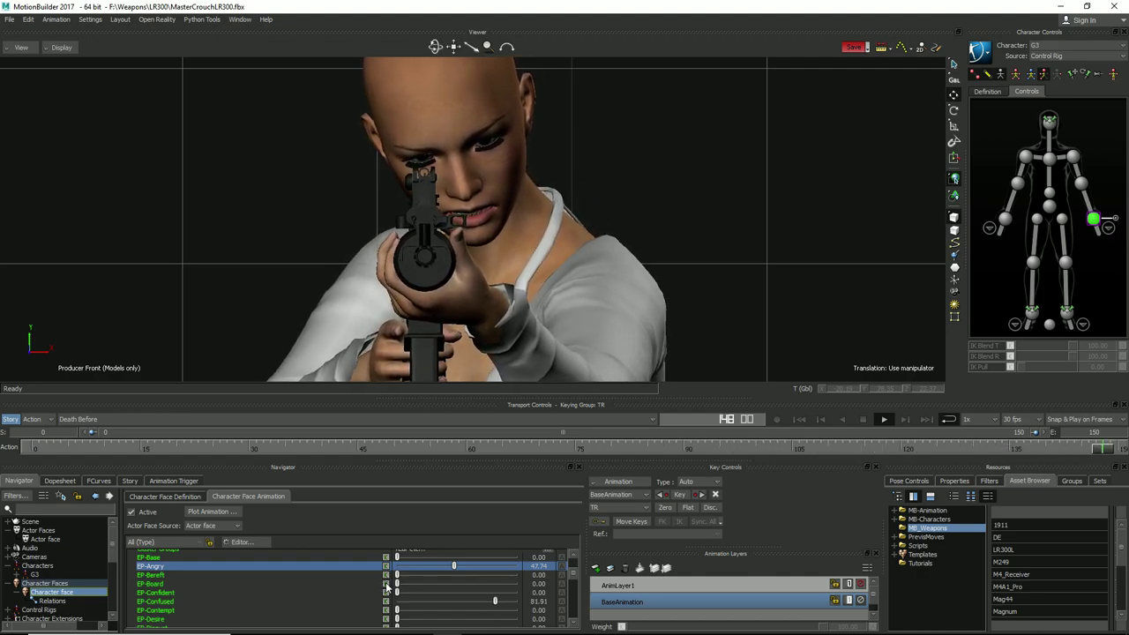
pyautogui.moveTo(396, 586); pyautogui.dragTo(451, 585)
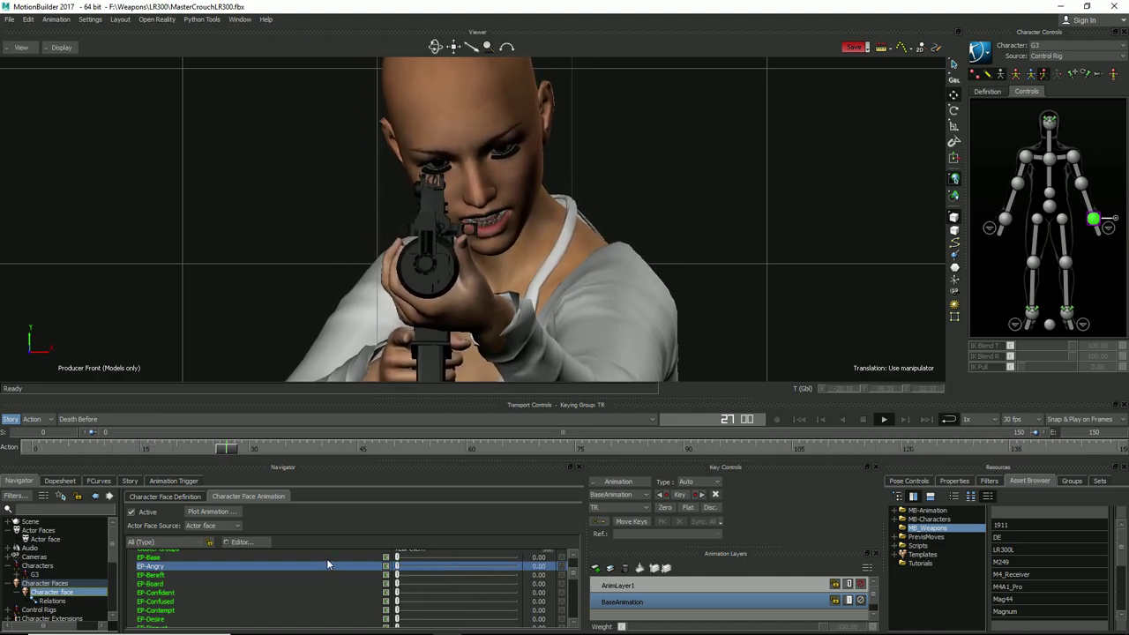
pyautogui.press('Home')
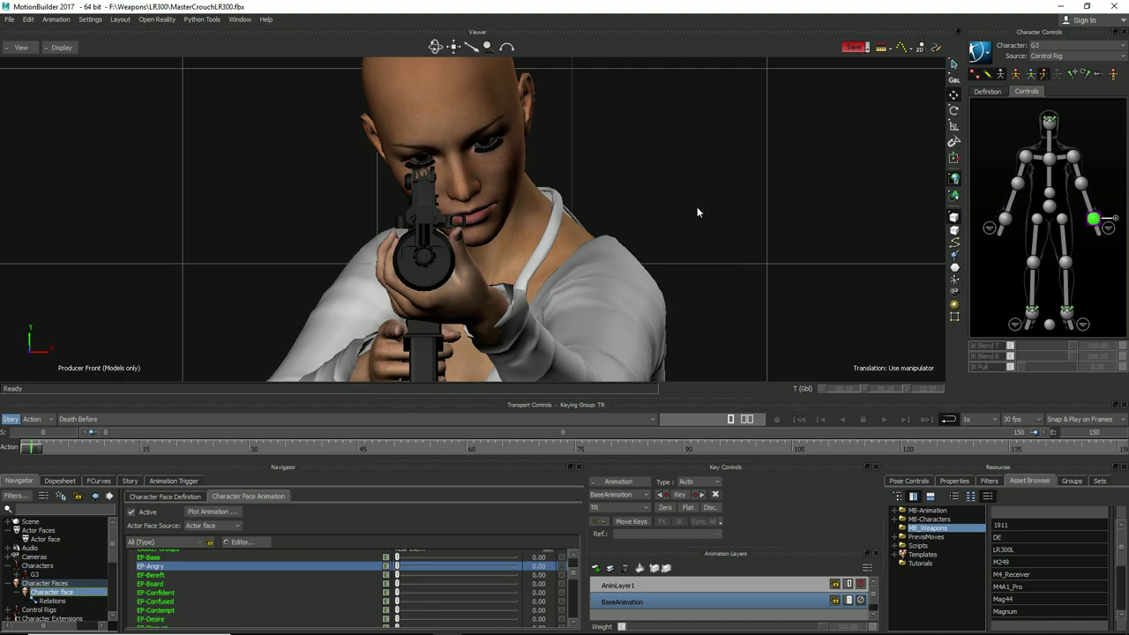
# - Switch to the perspective view and show all scene elements instead of models only
pyautogui.hotkey('ctrl', 'e')
pyautogui.keyDown('ctrl'); pyautogui.keyDown('shift'); pyautogui.moveTo(601, 246); pyautogui.dragTo(628, 215); pyautogui.keyUp('shift'); pyautogui.keyUp('ctrl')
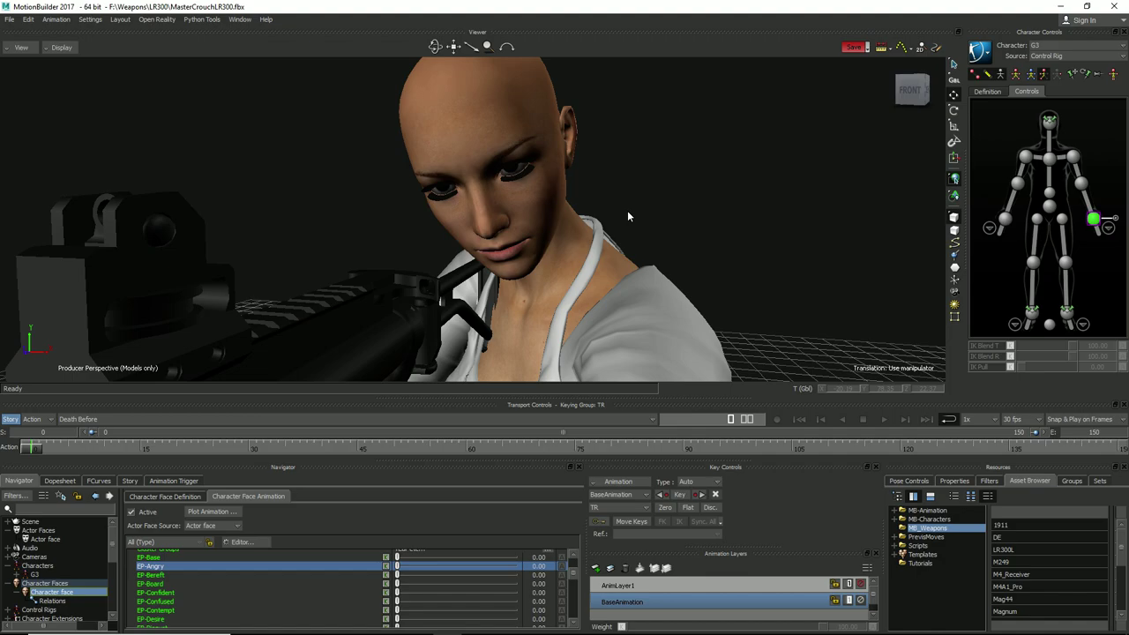
pyautogui.moveTo(627, 210)
pyautogui.keyDown('ctrl'); pyautogui.keyDown('shift'); pyautogui.mouseDown()
pyautogui.moveTo(635, 176)
pyautogui.moveTo(702, 168)
pyautogui.moveTo(730, 208)
pyautogui.moveTo(607, 189)
pyautogui.moveTo(612, 293)
pyautogui.moveTo(663, 297)
pyautogui.moveTo(660, 252)
pyautogui.moveTo(680, 281)
pyautogui.moveTo(663, 245)
pyautogui.moveTo(635, 259)
pyautogui.moveTo(643, 220)
pyautogui.mouseUp(); pyautogui.keyUp('shift'); pyautogui.keyUp('ctrl')
pyautogui.hotkey('ctrl', 'a')
pyautogui.keyDown('ctrl'); pyautogui.keyDown('shift'); pyautogui.moveTo(544, 259); pyautogui.dragTo(585, 252); pyautogui.keyUp('shift'); pyautogui.keyUp('ctrl')
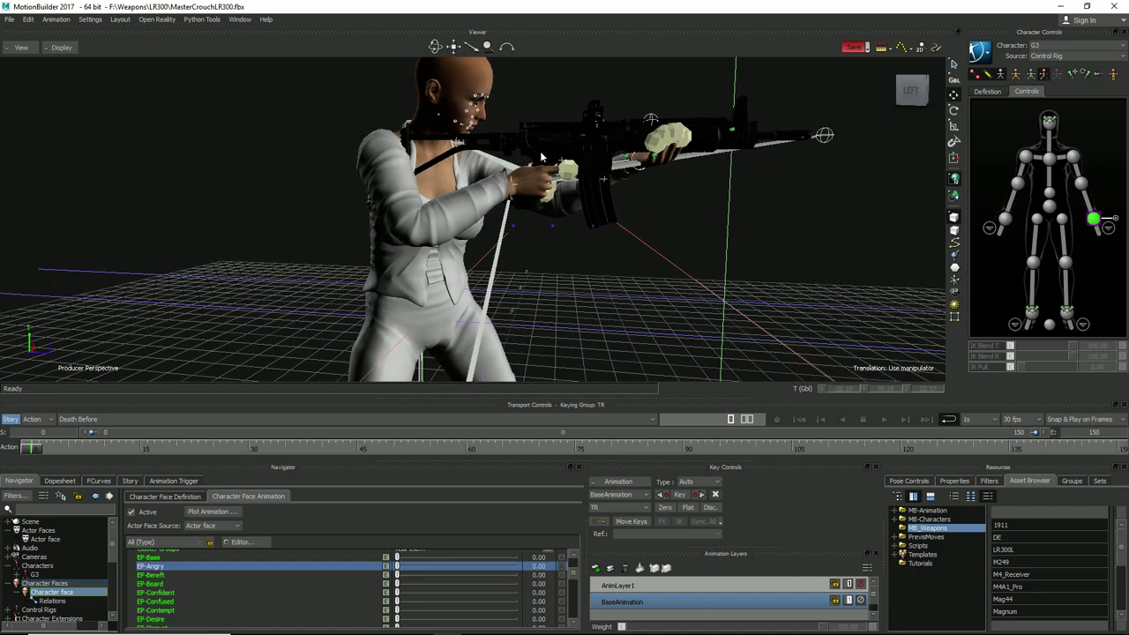
# - Examine the armed character in the front, back, right and left orthographic views
pyautogui.hotkey('ctrl', 'f')
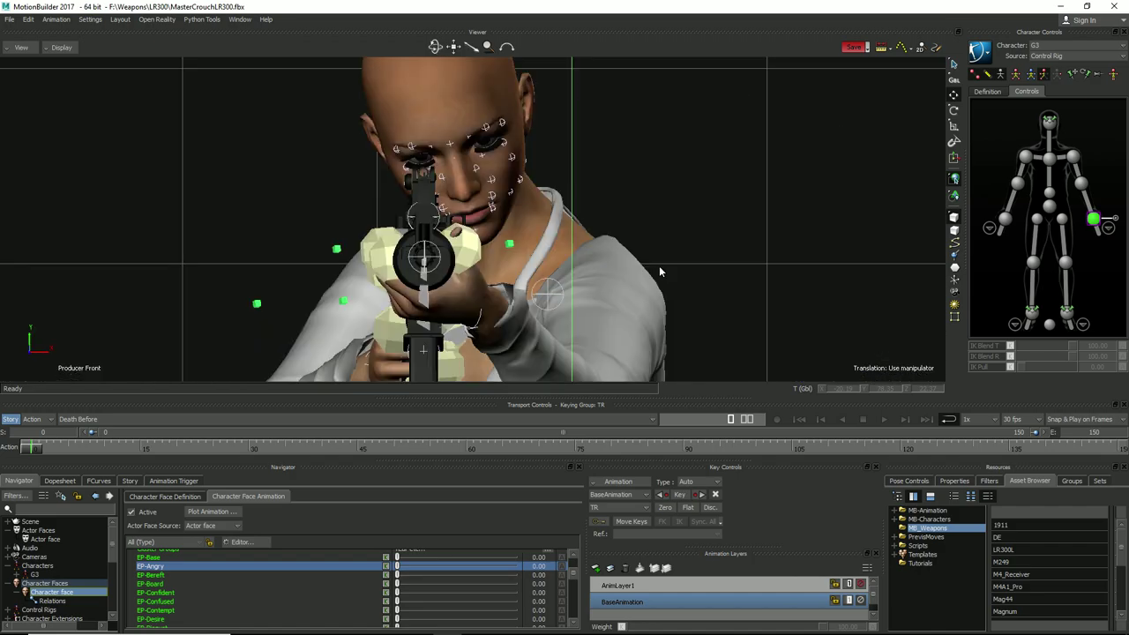
pyautogui.hotkey('ctrl', 'b')
pyautogui.hotkey('ctrl', 'f')
pyautogui.hotkey('ctrl', 'r')
pyautogui.hotkey('ctrl', 'l')
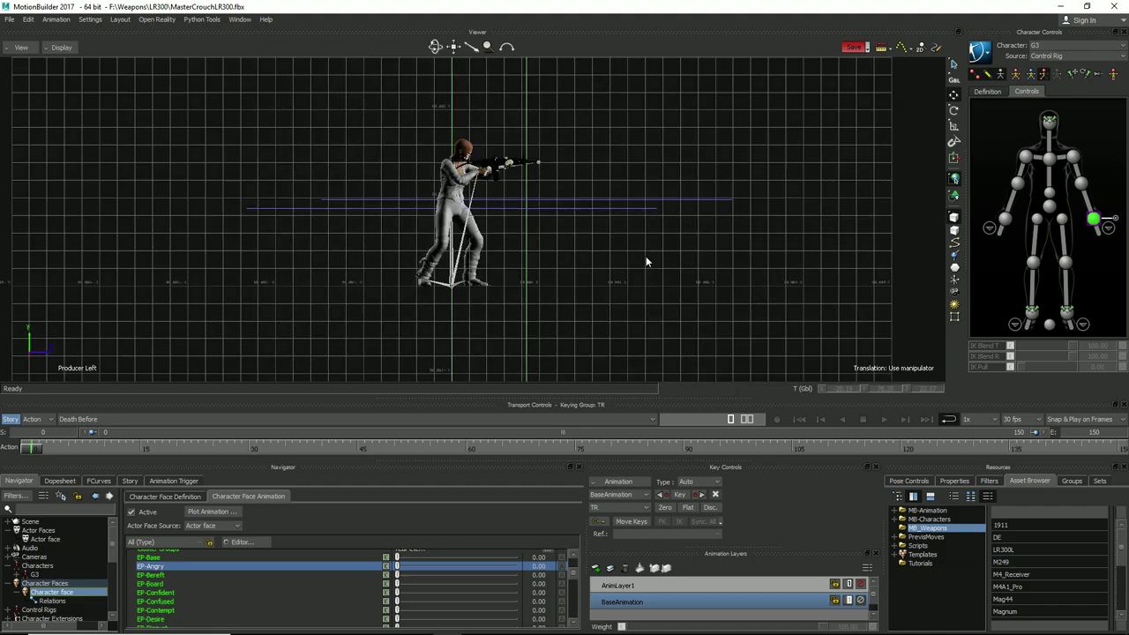
pyautogui.scroll(5, 640, 193)
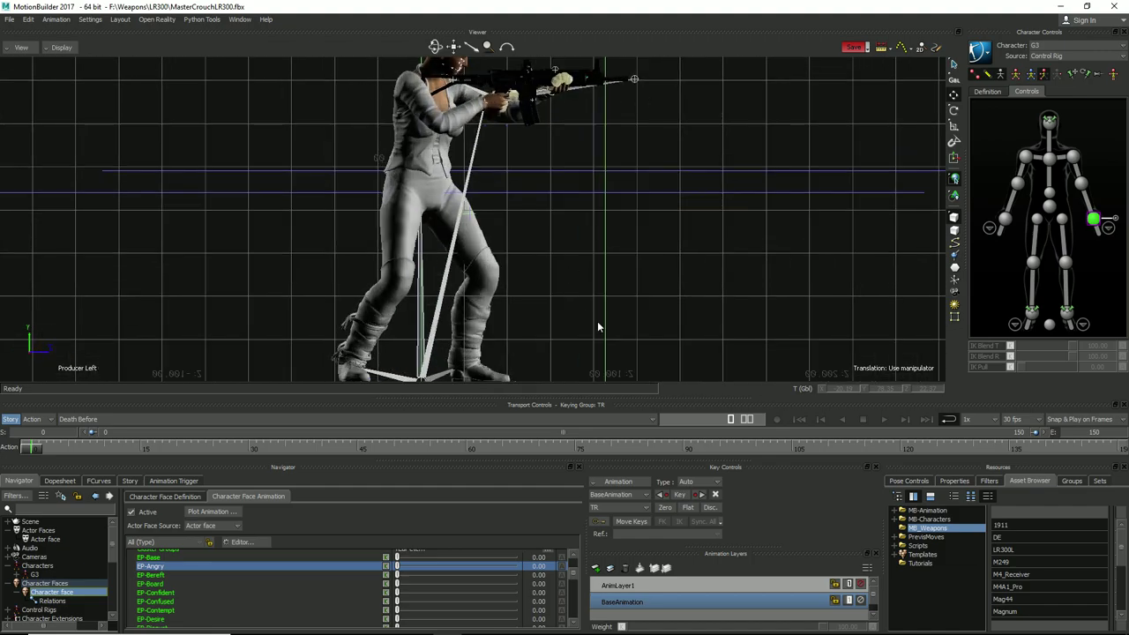
pyautogui.keyDown('shift'); pyautogui.moveTo(641, 350); pyautogui.dragTo(653, 232); pyautogui.keyUp('shift')
pyautogui.scroll(-5, 653, 232)
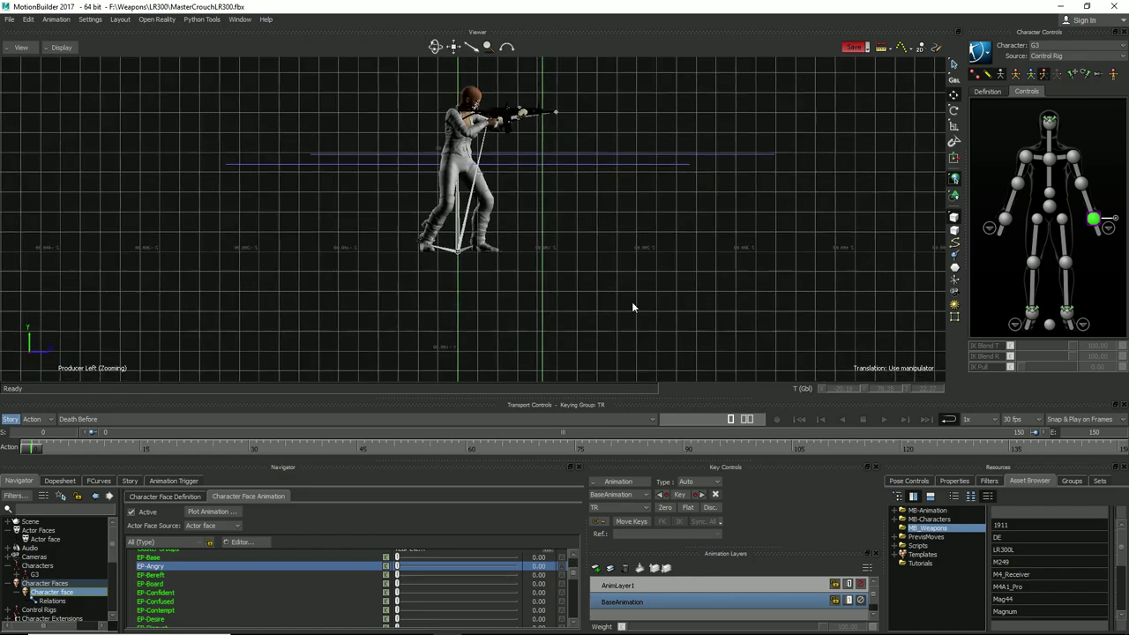
pyautogui.hotkey('ctrl', 'r')
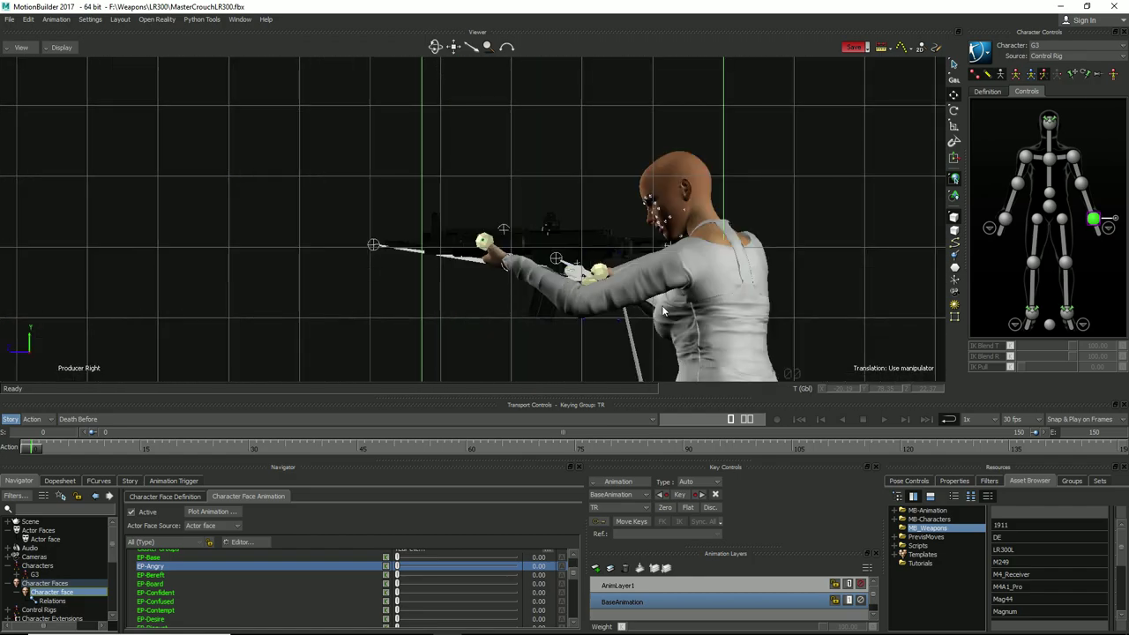
pyautogui.hotkey('ctrl', 'l')
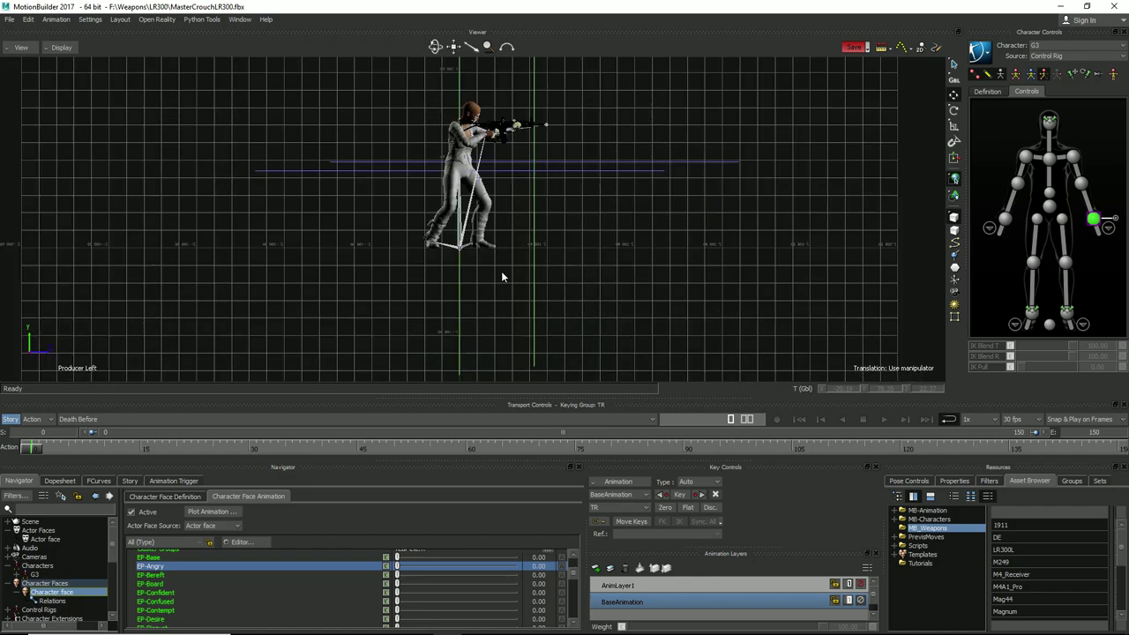
# - Create auxiliary effectors for the G3 character's right and left ankles in the perspective view
pyautogui.hotkey('ctrl', 'p')
pyautogui.keyDown('ctrl'); pyautogui.keyDown('shift'); pyautogui.moveTo(524, 276); pyautogui.dragTo(572, 309); pyautogui.keyUp('shift'); pyautogui.keyUp('ctrl')
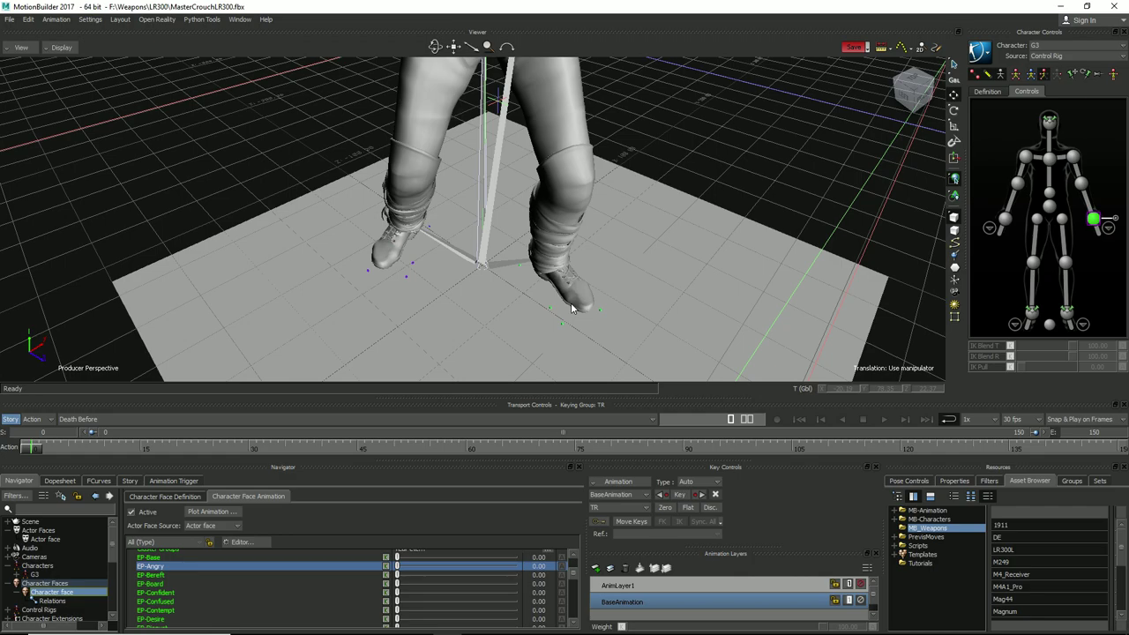
pyautogui.click(1015, 324)
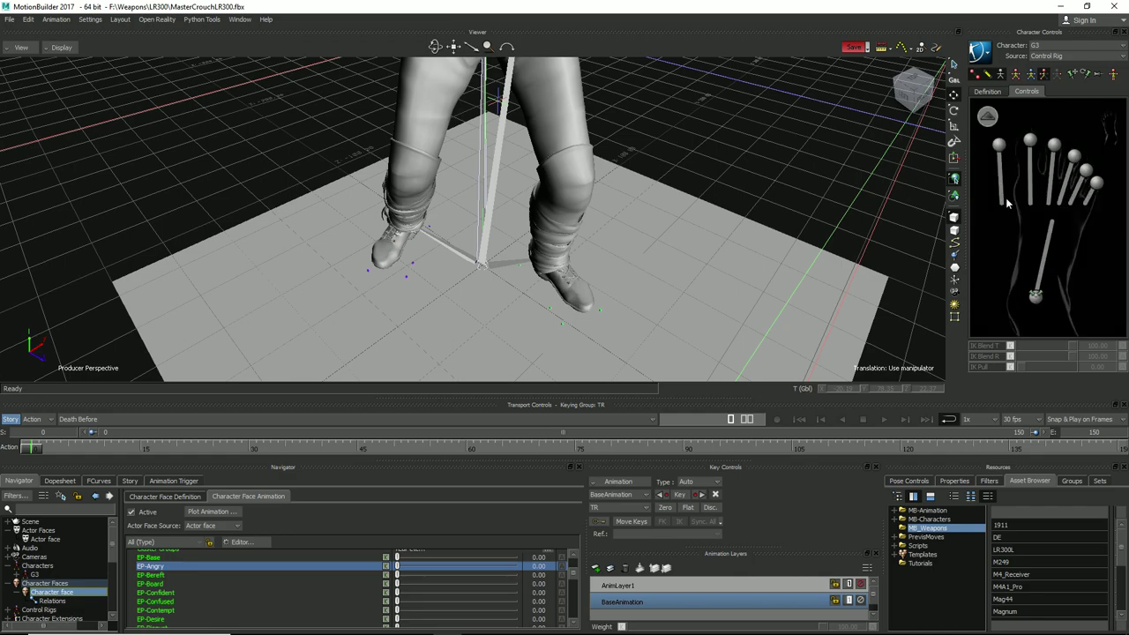
pyautogui.click(989, 117)
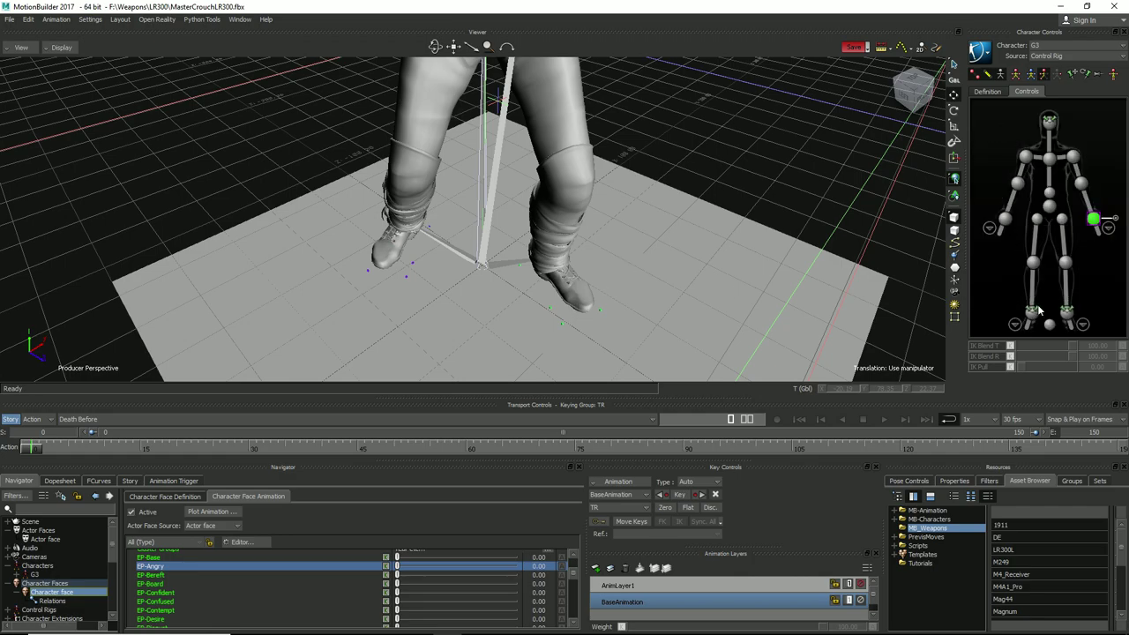
pyautogui.click(1035, 310)
pyautogui.rightClick(1036, 312)
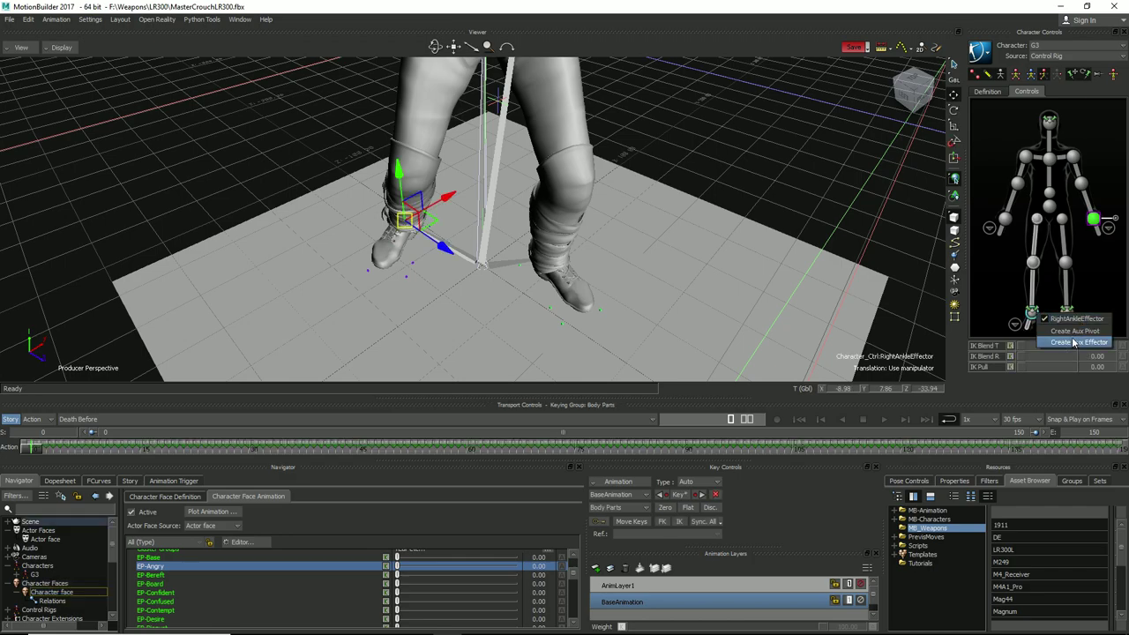
pyautogui.click(1074, 343)
pyautogui.click(1067, 314)
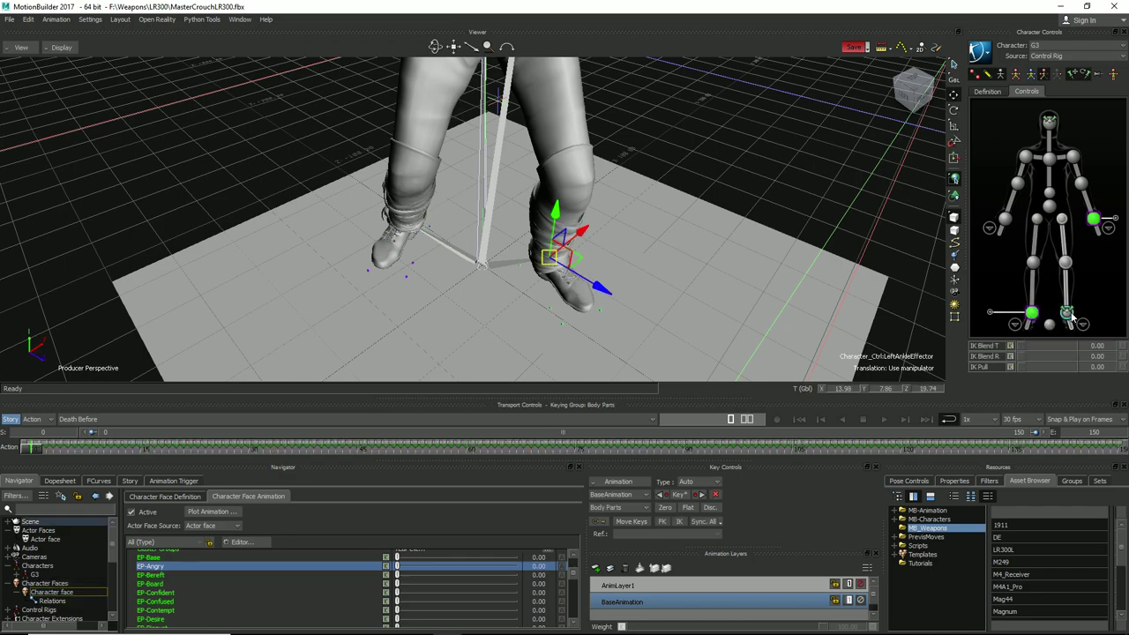
pyautogui.rightClick(1070, 315)
pyautogui.click(1076, 344)
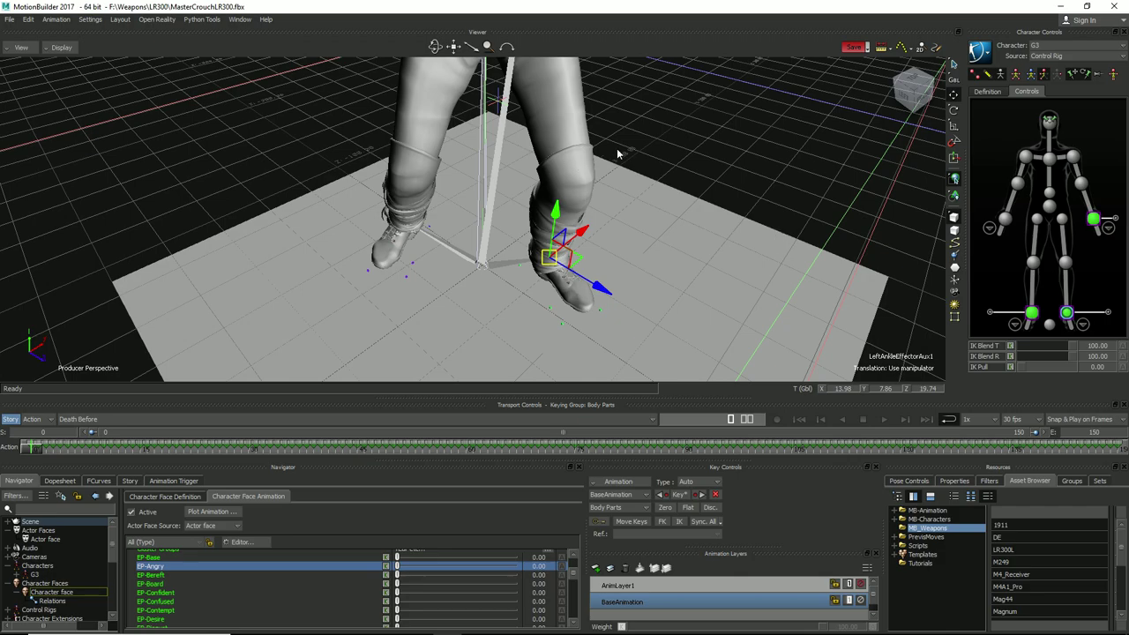
# - Select Null 2 at the character's hips and examine its placement relative to the body
pyautogui.keyDown('ctrl'); pyautogui.keyDown('shift'); pyautogui.moveTo(621, 156); pyautogui.dragTo(481, 137); pyautogui.keyUp('shift'); pyautogui.keyUp('ctrl')
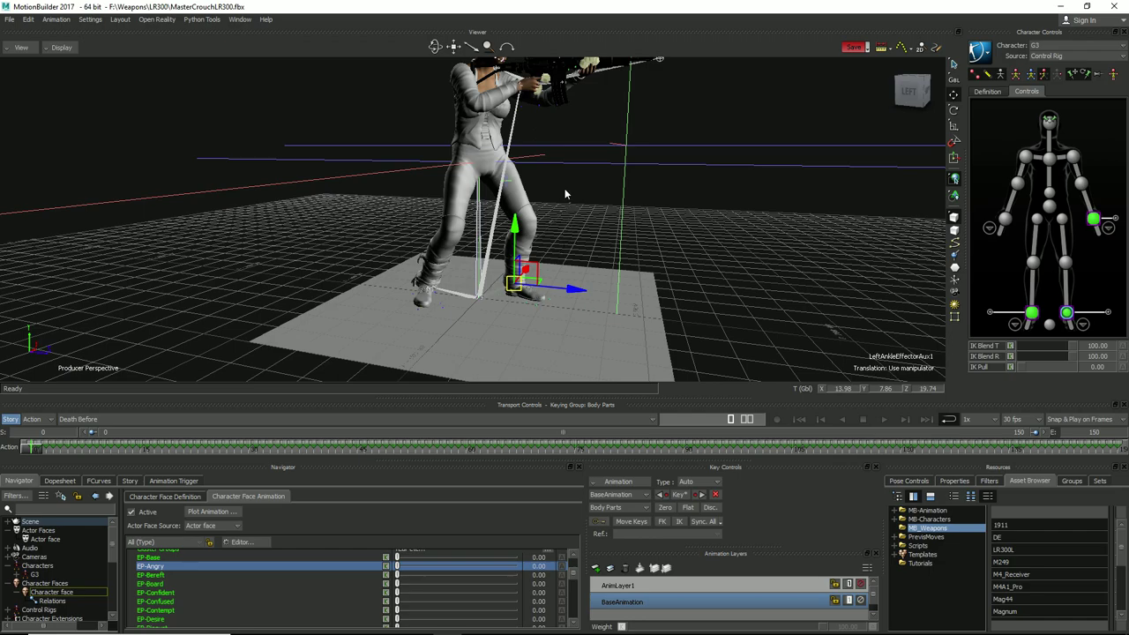
pyautogui.keyDown('ctrl'); pyautogui.keyDown('shift'); pyautogui.moveTo(564, 188); pyautogui.dragTo(542, 222); pyautogui.keyUp('shift'); pyautogui.keyUp('ctrl')
pyautogui.keyDown('ctrl'); pyautogui.keyDown('shift'); pyautogui.moveTo(496, 165); pyautogui.dragTo(470, 200); pyautogui.keyUp('shift'); pyautogui.keyUp('ctrl')
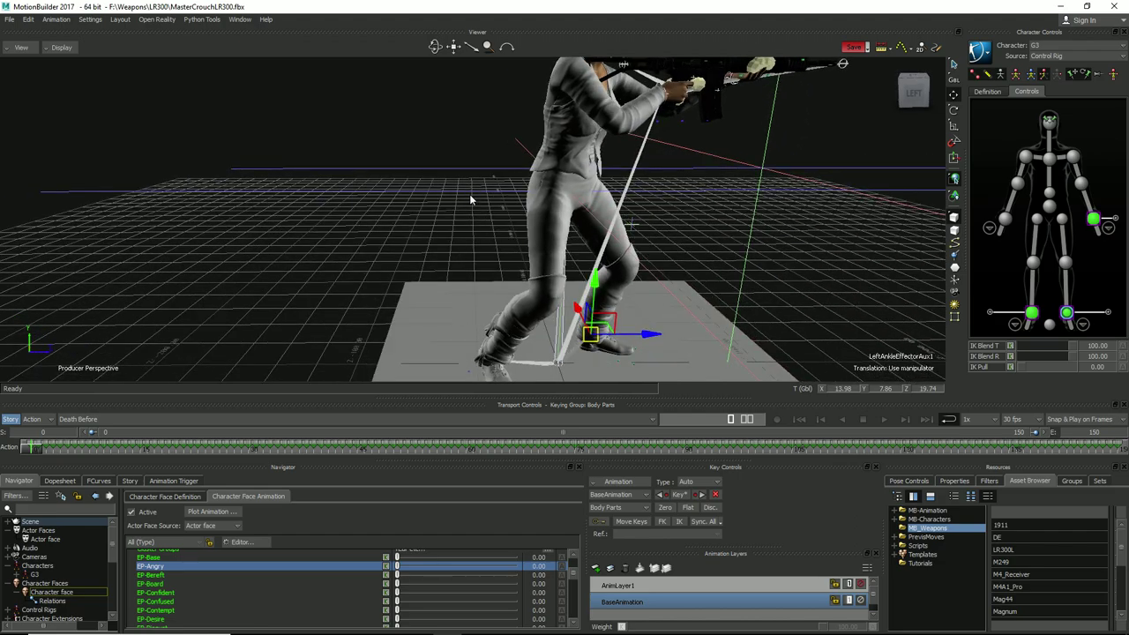
pyautogui.click(467, 229)
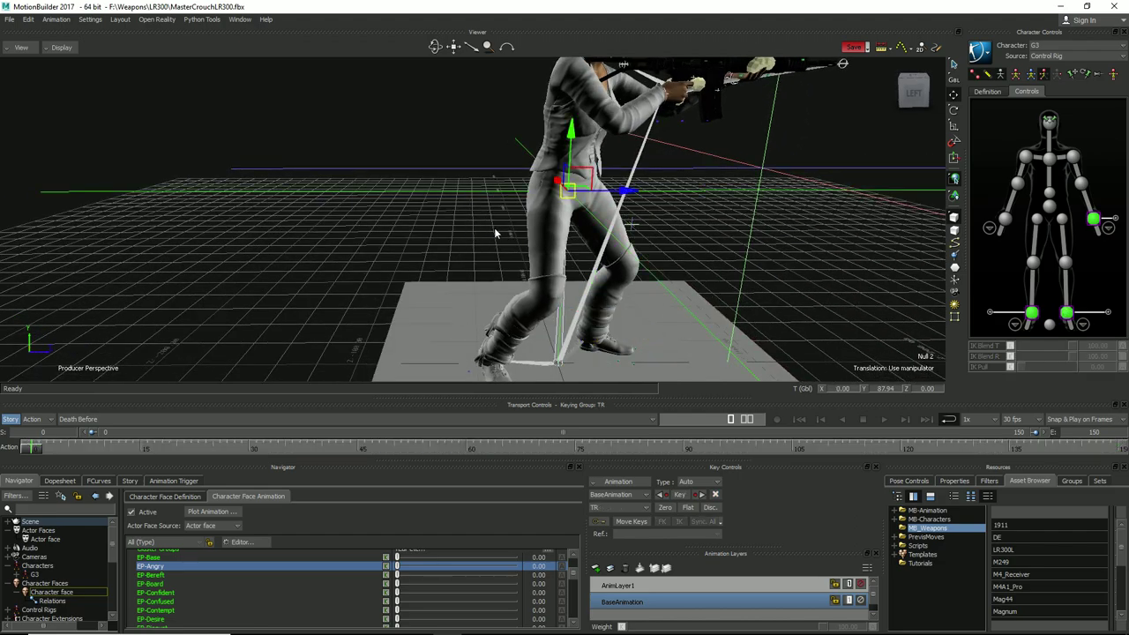
pyautogui.keyDown('ctrl'); pyautogui.keyDown('shift'); pyautogui.moveTo(469, 228); pyautogui.dragTo(432, 220); pyautogui.keyUp('shift'); pyautogui.keyUp('ctrl')
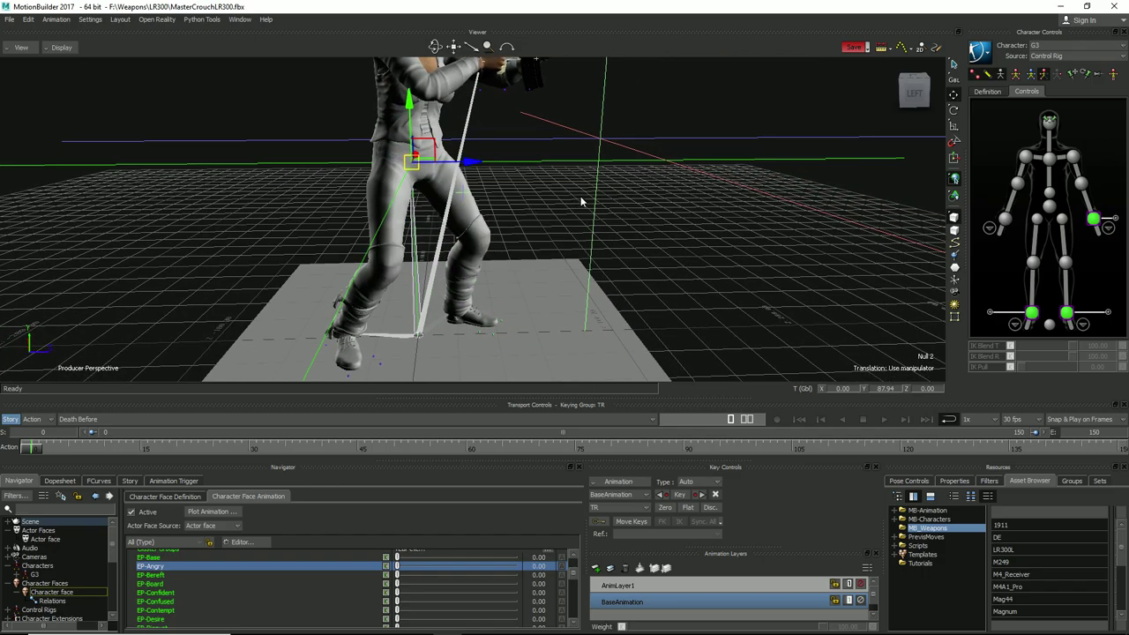
pyautogui.keyDown('ctrl'); pyautogui.moveTo(580, 196); pyautogui.dragTo(585, 254); pyautogui.keyUp('ctrl')
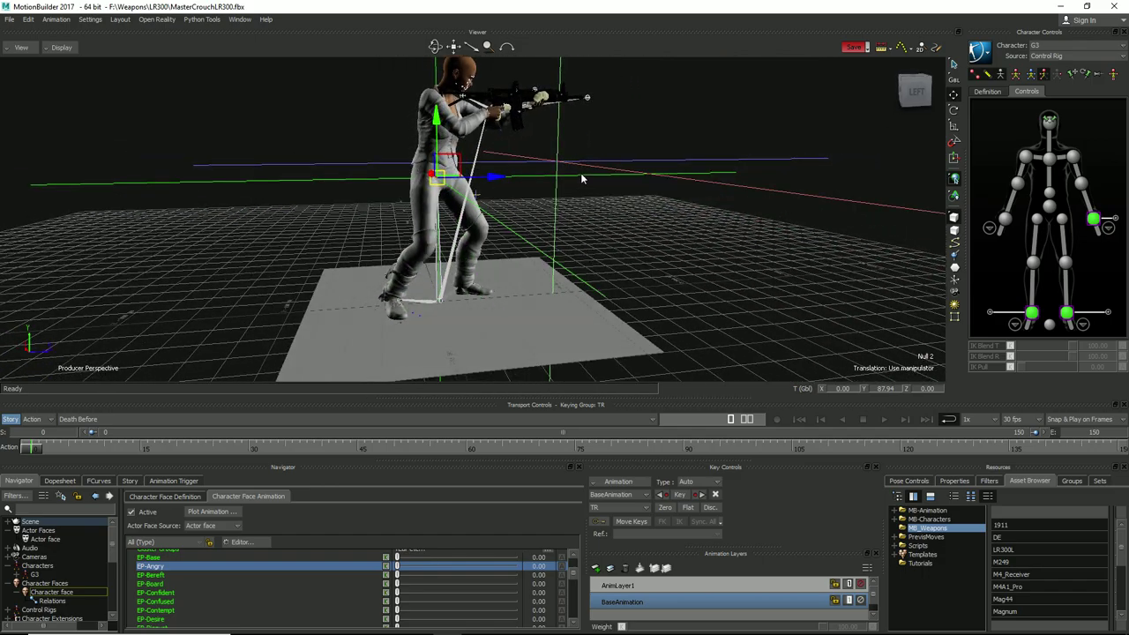
pyautogui.click(634, 219)
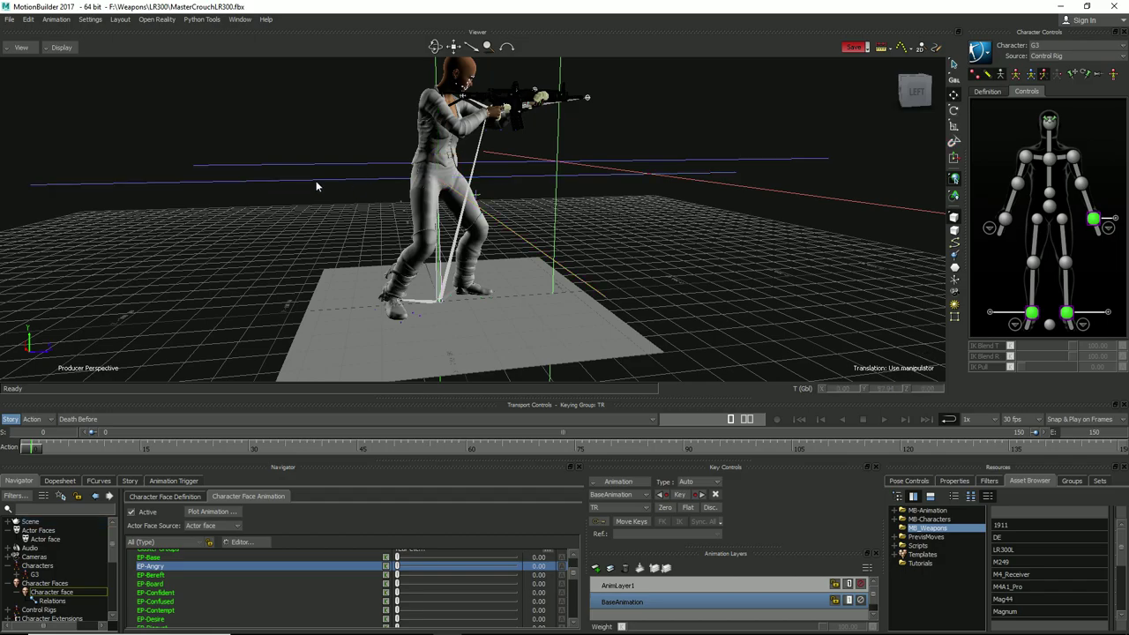
pyautogui.click(411, 238)
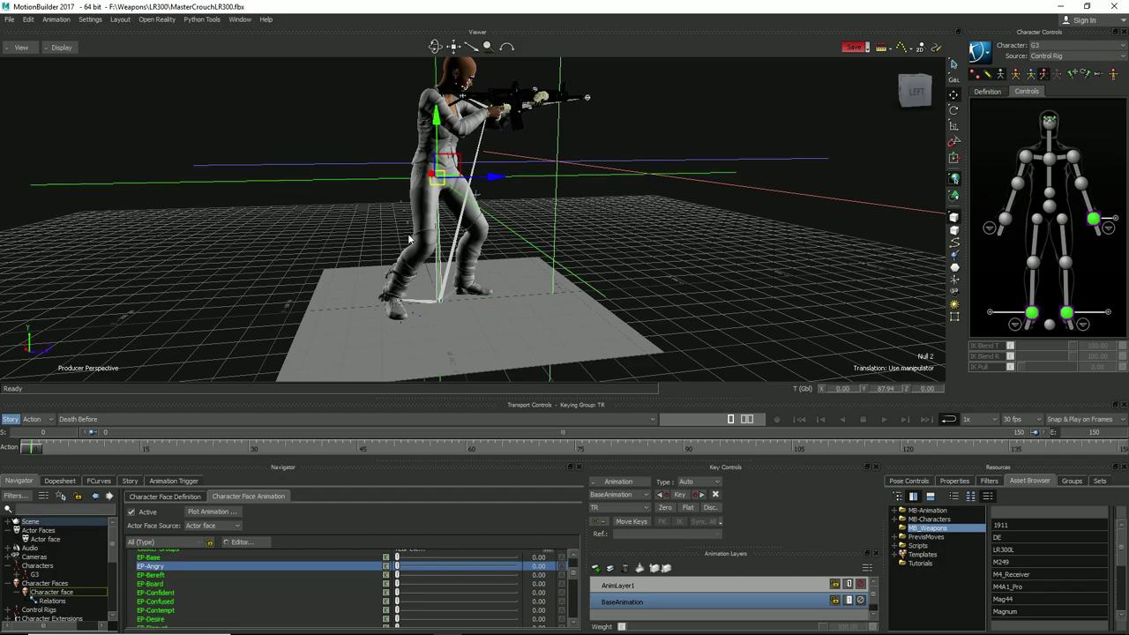
# - Examine the hip null from behind and from the side, and select the other null in front of the character
pyautogui.keyDown('ctrl'); pyautogui.keyDown('shift'); pyautogui.moveTo(411, 238); pyautogui.dragTo(480, 256); pyautogui.keyUp('shift'); pyautogui.keyUp('ctrl')
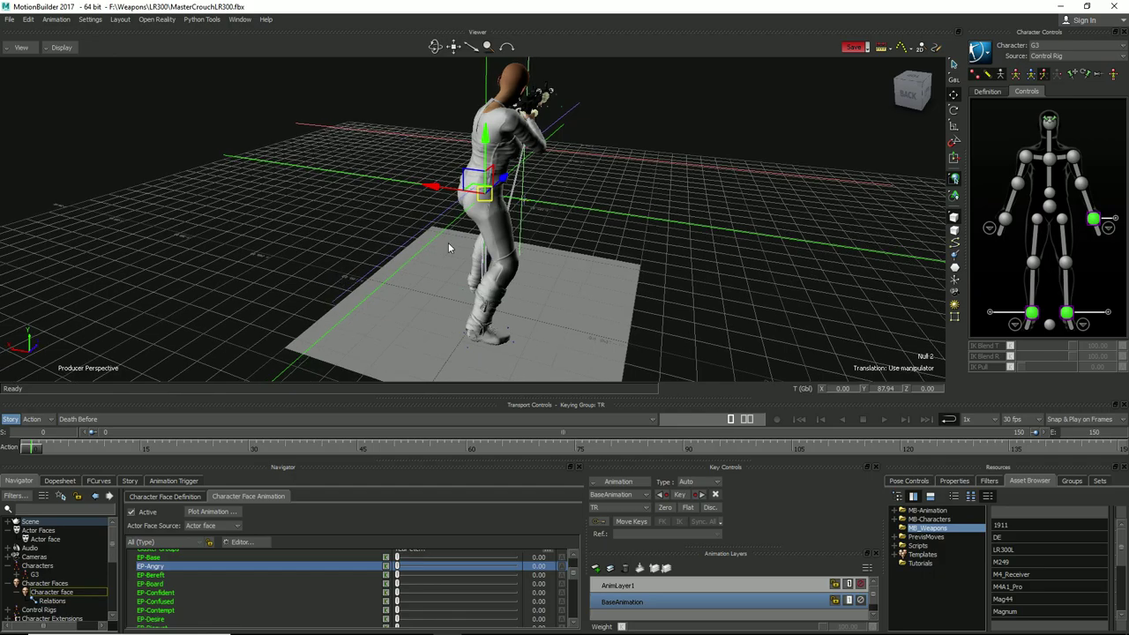
pyautogui.moveTo(552, 280)
pyautogui.keyDown('ctrl'); pyautogui.keyDown('shift'); pyautogui.mouseDown()
pyautogui.moveTo(600, 201)
pyautogui.moveTo(608, 231)
pyautogui.moveTo(484, 226)
pyautogui.moveTo(493, 291)
pyautogui.moveTo(543, 265)
pyautogui.moveTo(568, 270)
pyautogui.mouseUp(); pyautogui.keyUp('shift'); pyautogui.keyUp('ctrl')
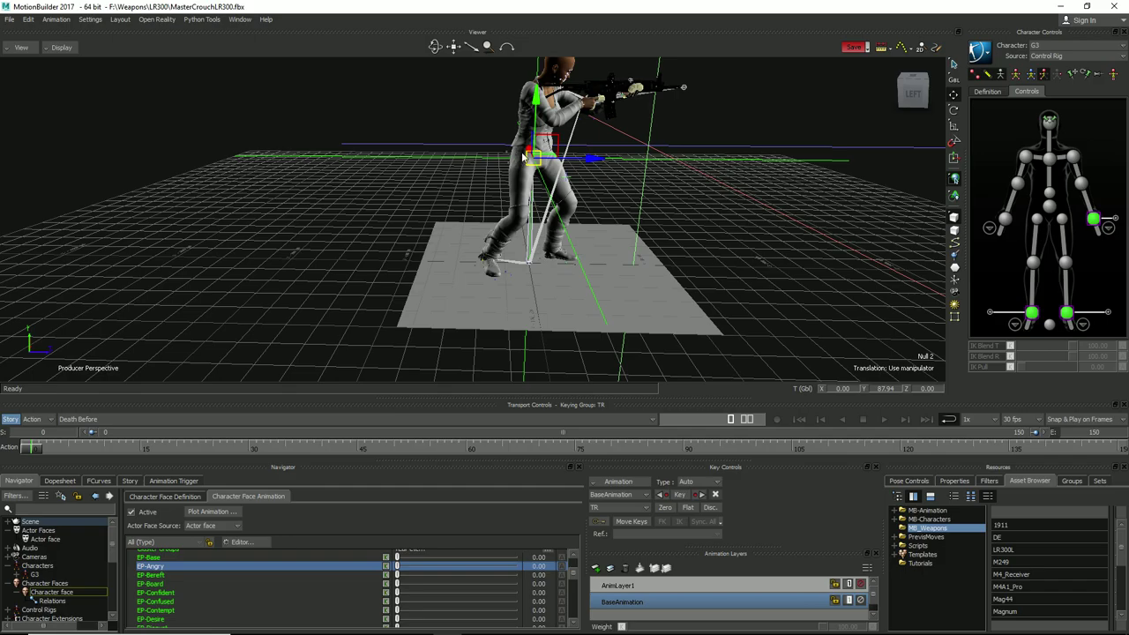
pyautogui.moveTo(677, 107)
pyautogui.keyDown('ctrl'); pyautogui.keyDown('shift'); pyautogui.mouseDown()
pyautogui.moveTo(658, 200)
pyautogui.moveTo(632, 206)
pyautogui.moveTo(663, 132)
pyautogui.moveTo(709, 88)
pyautogui.moveTo(690, 93)
pyautogui.mouseUp(); pyautogui.keyUp('shift'); pyautogui.keyUp('ctrl')
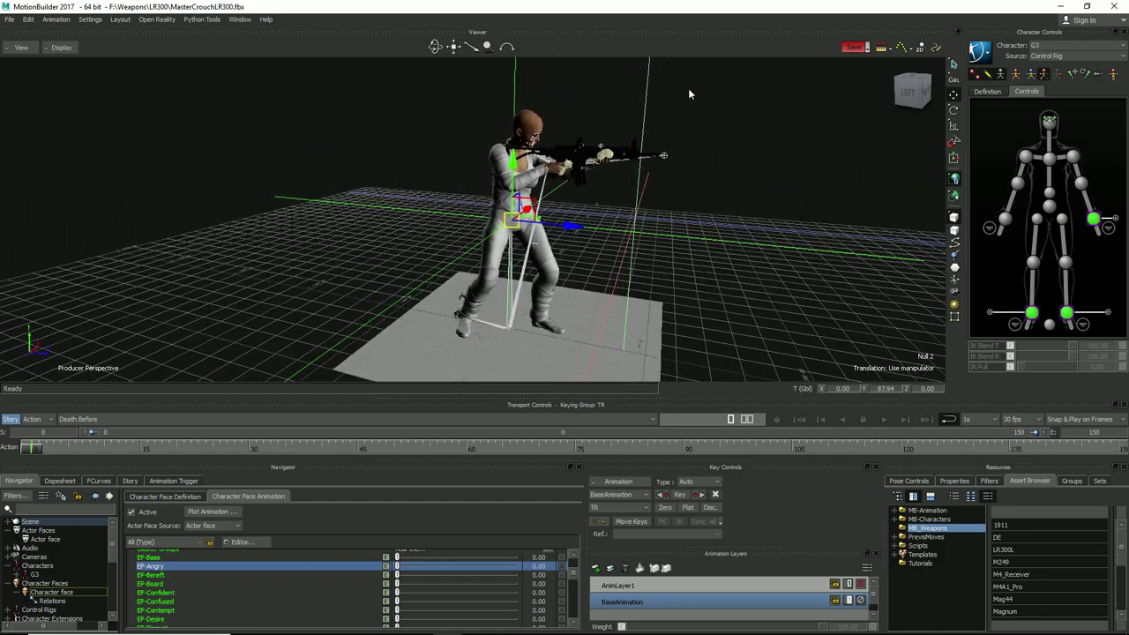
pyautogui.click(639, 89)
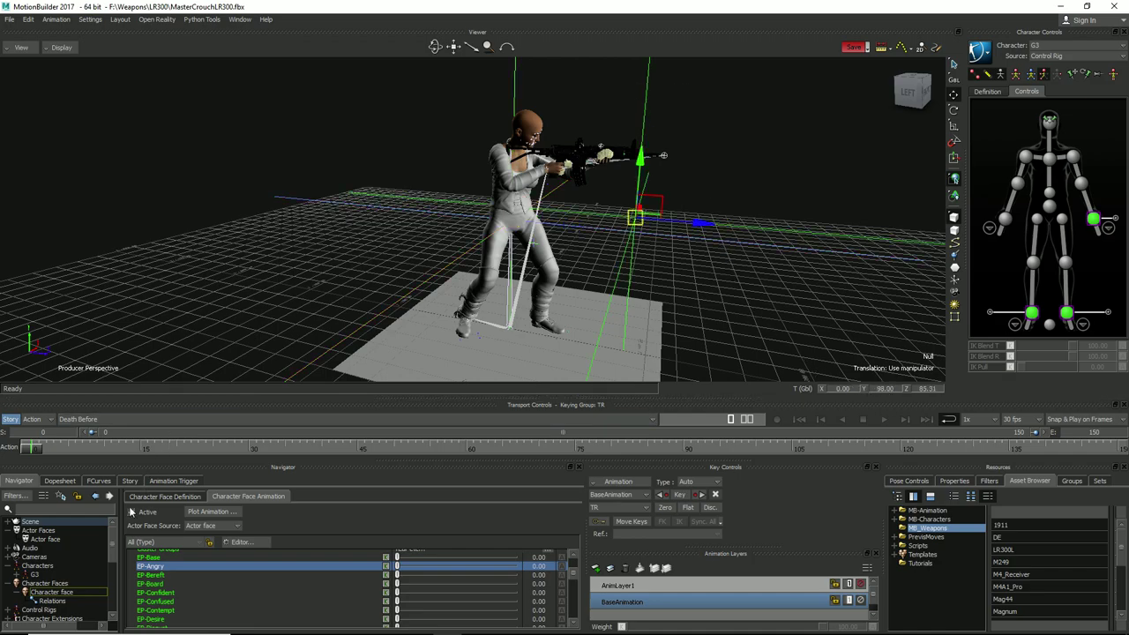
# - Switch to the Rifle_Crouch_Idle take and remove the auxiliary effectors from the character's right and left ankles
pyautogui.click(226, 418)
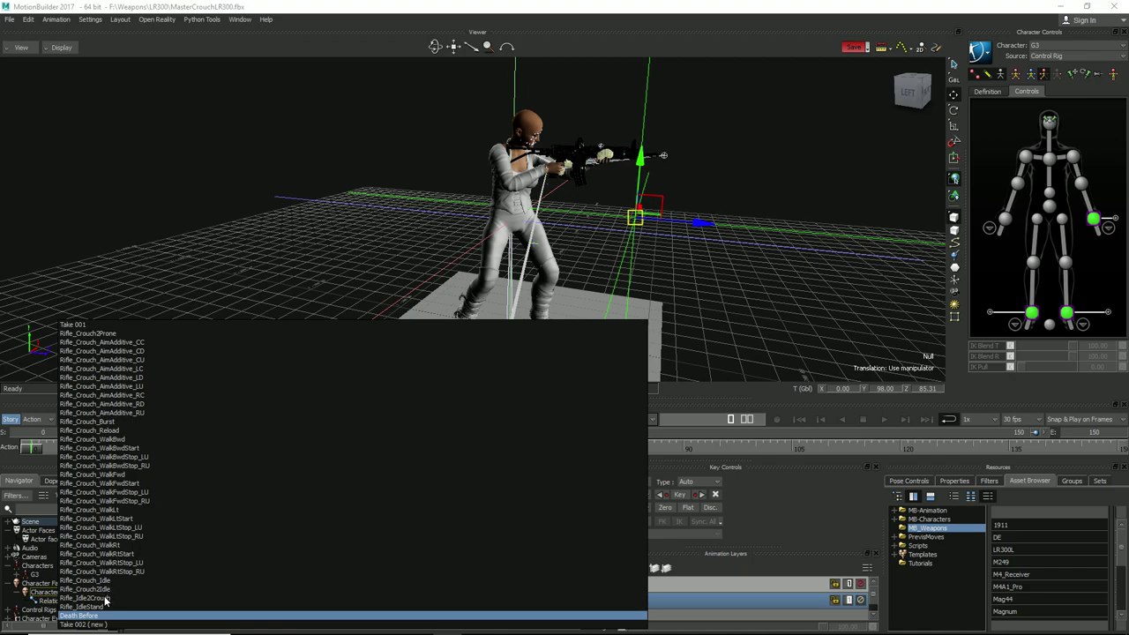
pyautogui.click(103, 581)
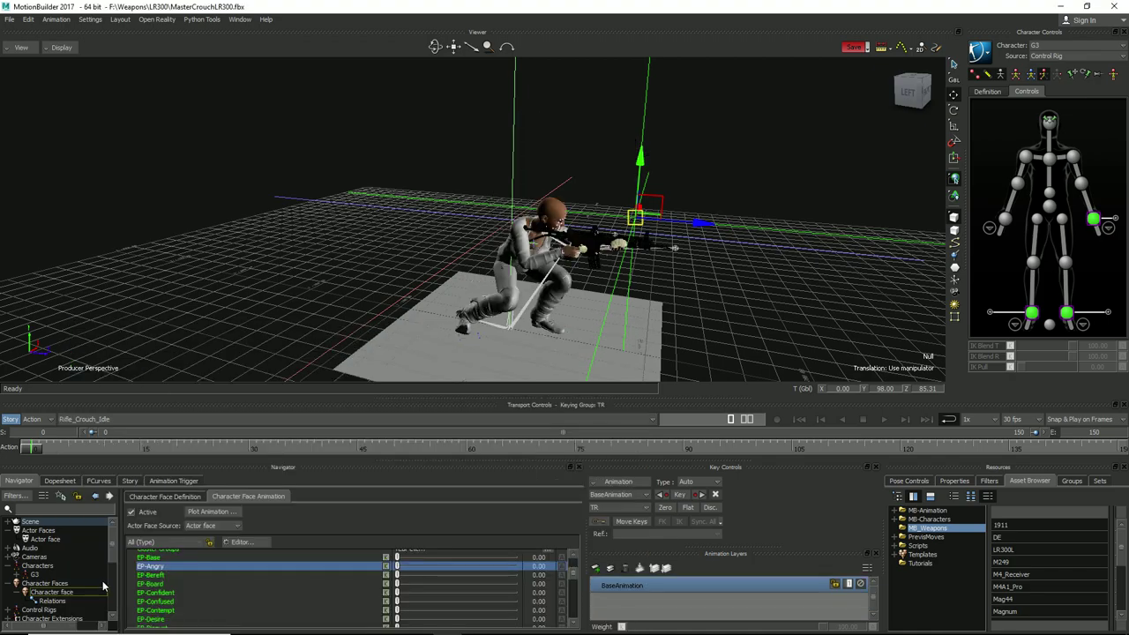
pyautogui.rightClick(1038, 312)
pyautogui.click(1046, 362)
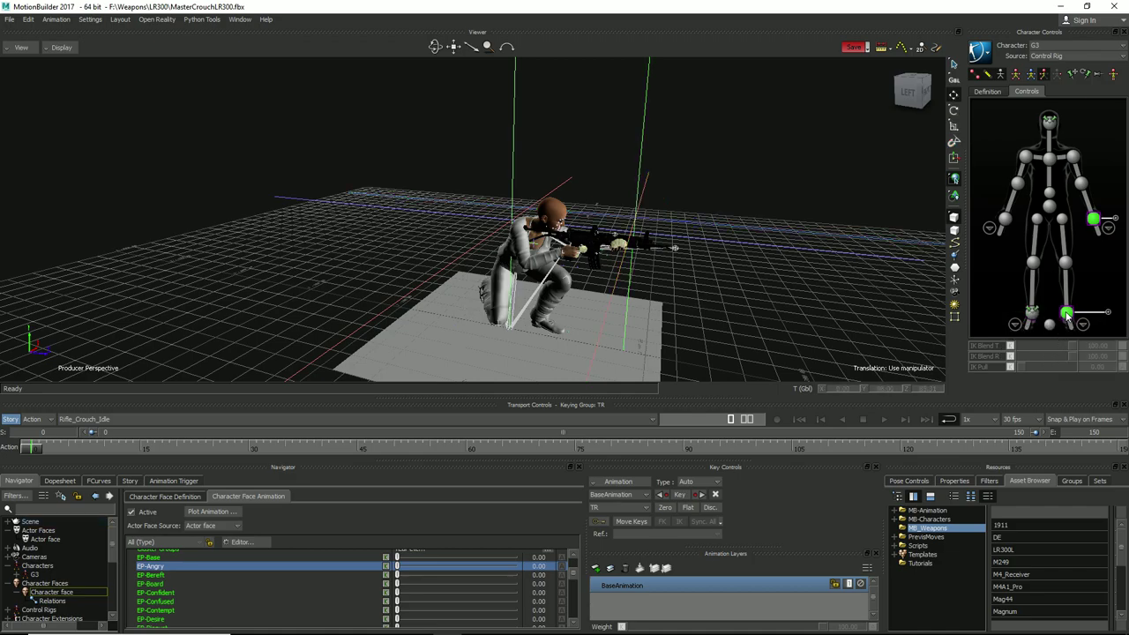
pyautogui.click(1067, 313)
pyautogui.rightClick(1066, 314)
pyautogui.click(1077, 370)
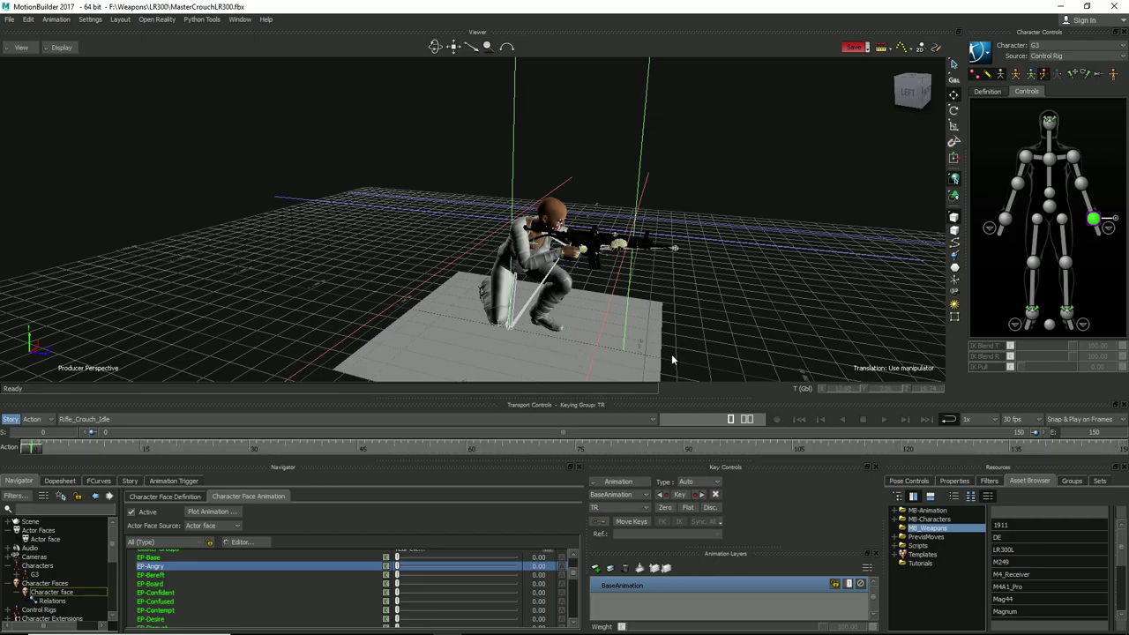
# - Select the null in front of the crouching character and shift it sideways to X -6.35
pyautogui.keyDown('ctrl'); pyautogui.keyDown('shift'); pyautogui.moveTo(671, 359); pyautogui.dragTo(593, 247); pyautogui.keyUp('shift'); pyautogui.keyUp('ctrl')
pyautogui.click(650, 246)
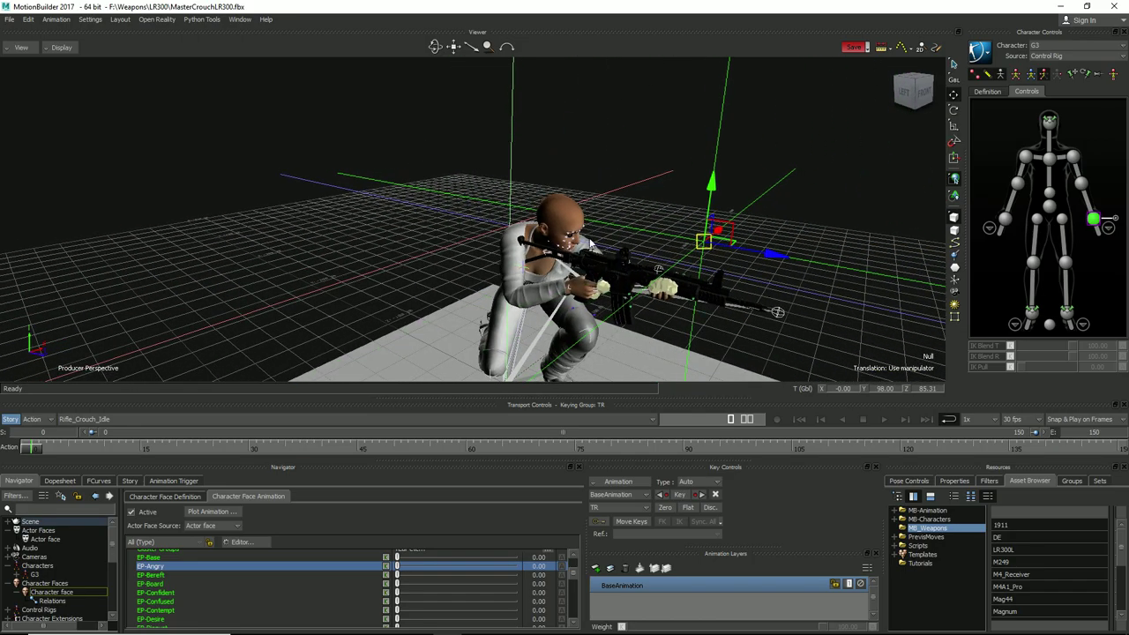
pyautogui.keyDown('ctrl'); pyautogui.keyDown('shift'); pyautogui.moveTo(688, 279); pyautogui.dragTo(692, 279); pyautogui.keyUp('shift'); pyautogui.keyUp('ctrl')
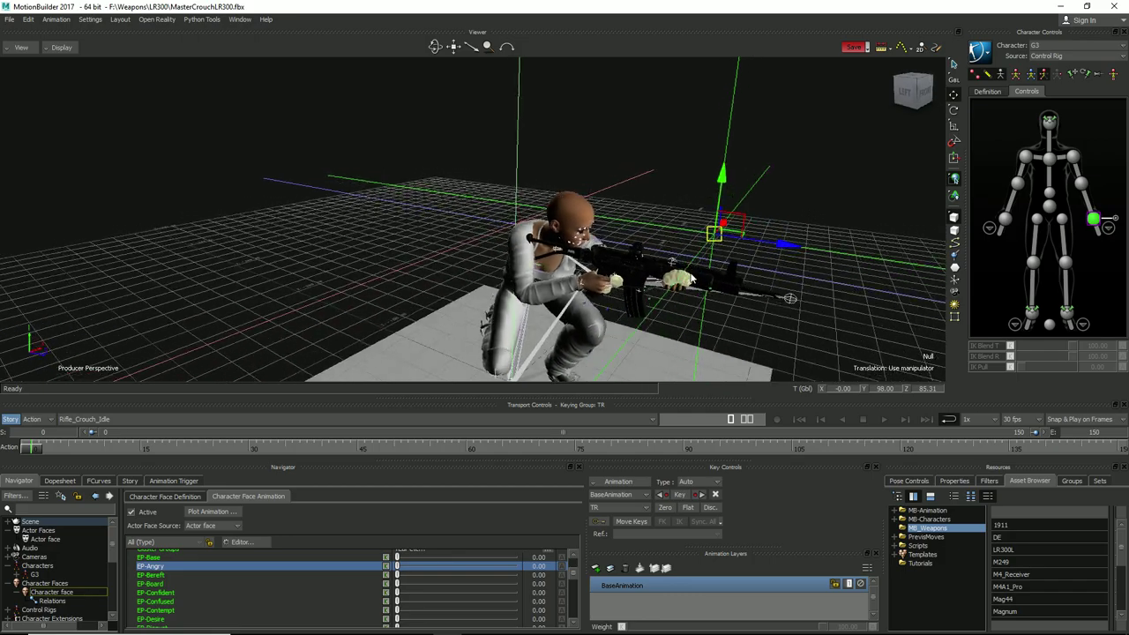
pyautogui.keyDown('ctrl'); pyautogui.keyDown('shift'); pyautogui.moveTo(814, 212); pyautogui.dragTo(788, 218); pyautogui.keyUp('shift'); pyautogui.keyUp('ctrl')
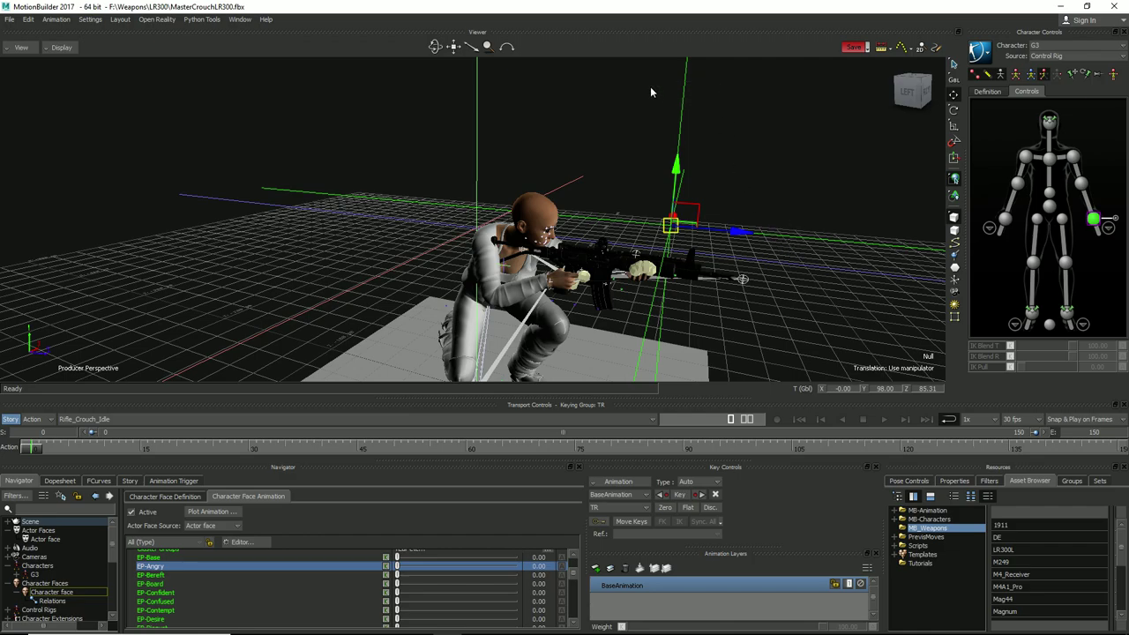
pyautogui.keyDown('ctrl'); pyautogui.keyDown('shift'); pyautogui.moveTo(612, 249); pyautogui.dragTo(628, 235); pyautogui.keyUp('shift'); pyautogui.keyUp('ctrl')
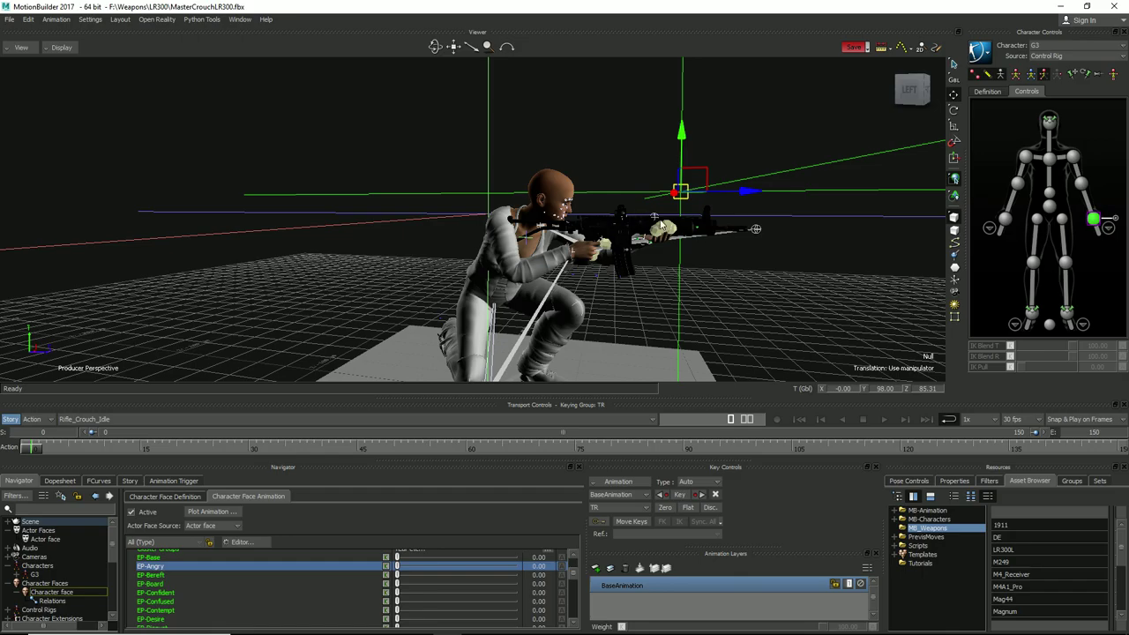
pyautogui.keyDown('ctrl'); pyautogui.keyDown('shift'); pyautogui.moveTo(663, 226); pyautogui.dragTo(496, 203); pyautogui.keyUp('shift'); pyautogui.keyUp('ctrl')
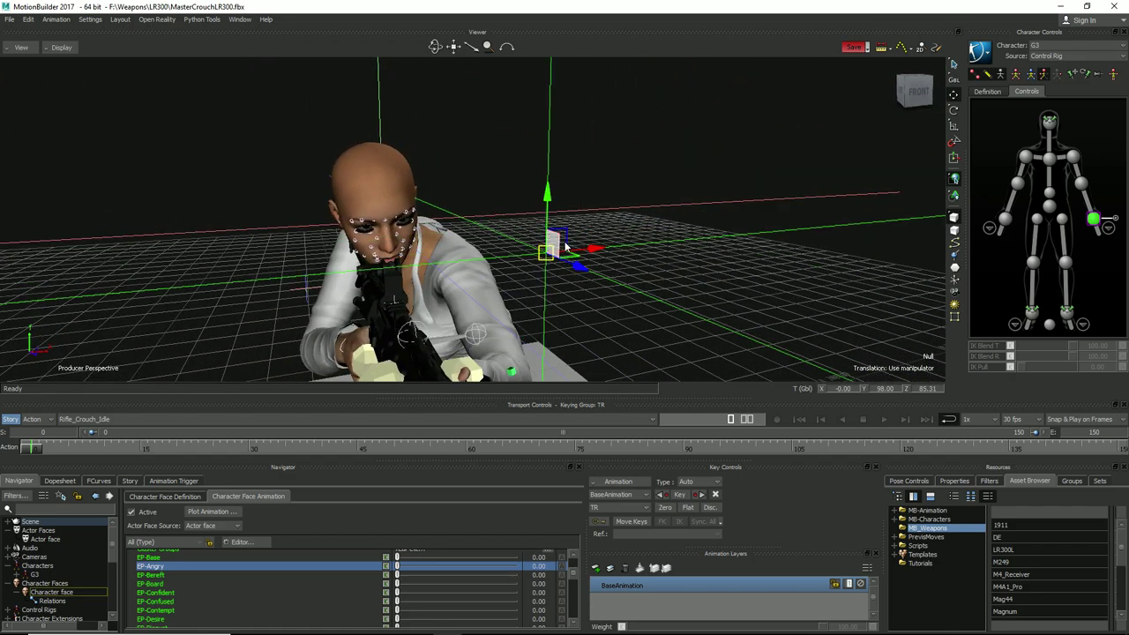
pyautogui.moveTo(588, 254); pyautogui.dragTo(586, 344)
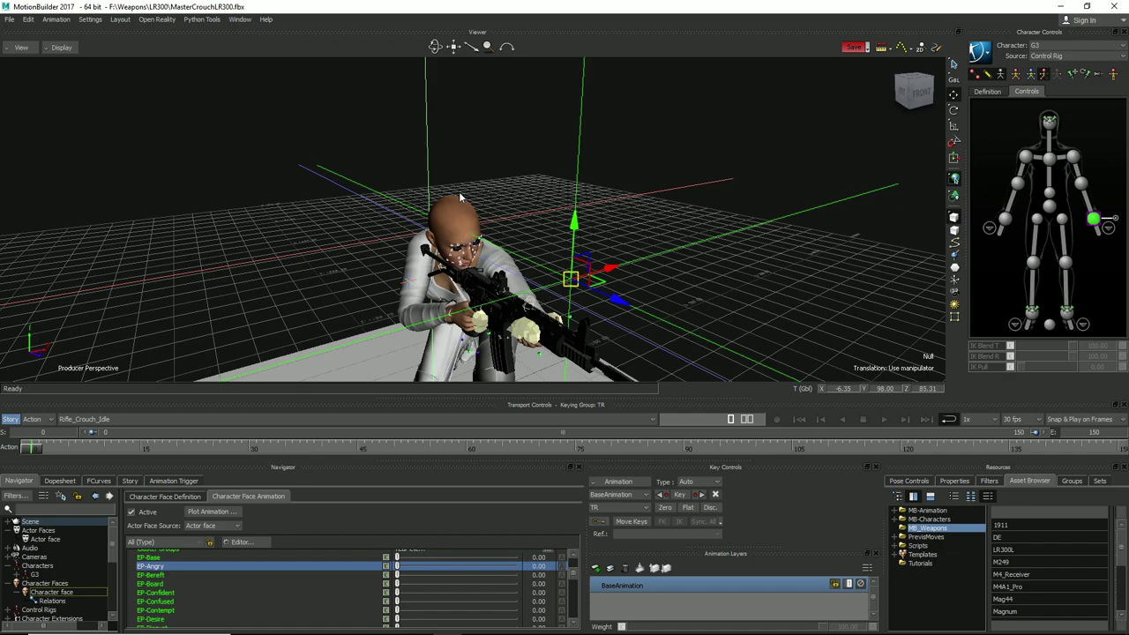
# - Try raising the null in front of the character to Y 108.79, and undo that move
pyautogui.keyDown('ctrl'); pyautogui.keyDown('shift'); pyautogui.moveTo(582, 277); pyautogui.dragTo(621, 285); pyautogui.keyUp('shift'); pyautogui.keyUp('ctrl')
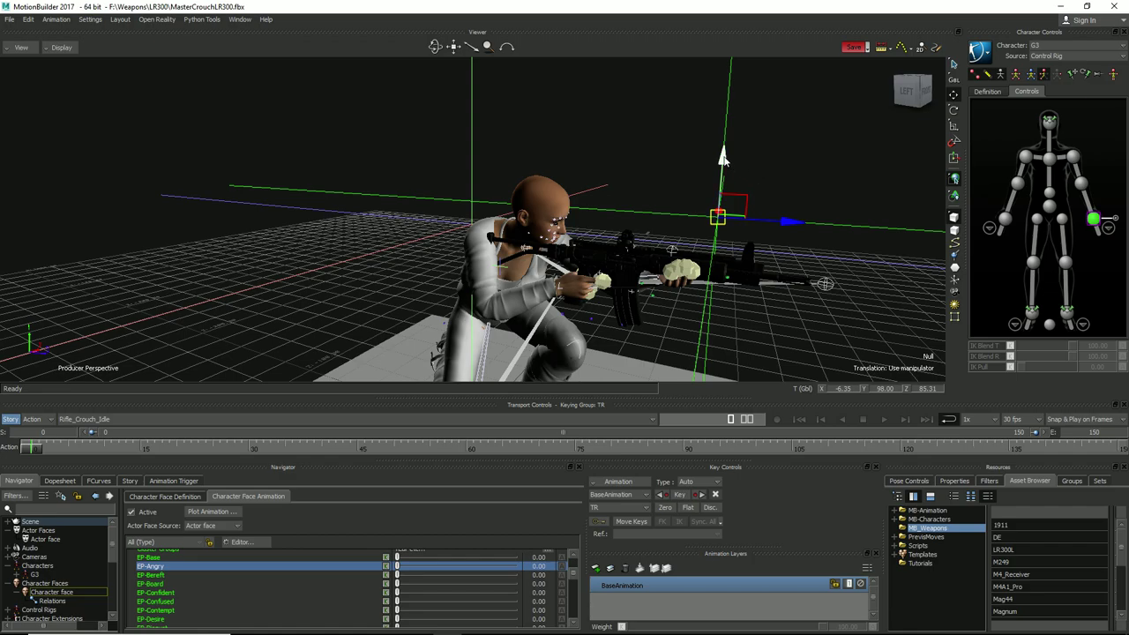
pyautogui.moveTo(723, 157); pyautogui.dragTo(734, 119)
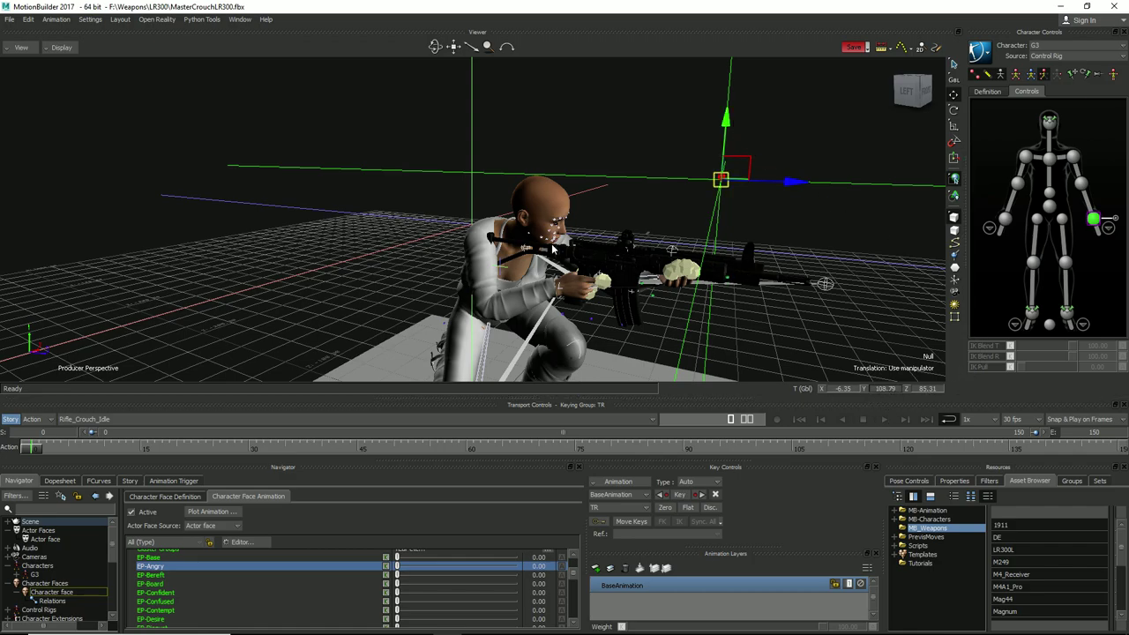
pyautogui.keyDown('ctrl'); pyautogui.keyDown('shift'); pyautogui.moveTo(553, 250); pyautogui.dragTo(600, 272); pyautogui.keyUp('shift'); pyautogui.keyUp('ctrl')
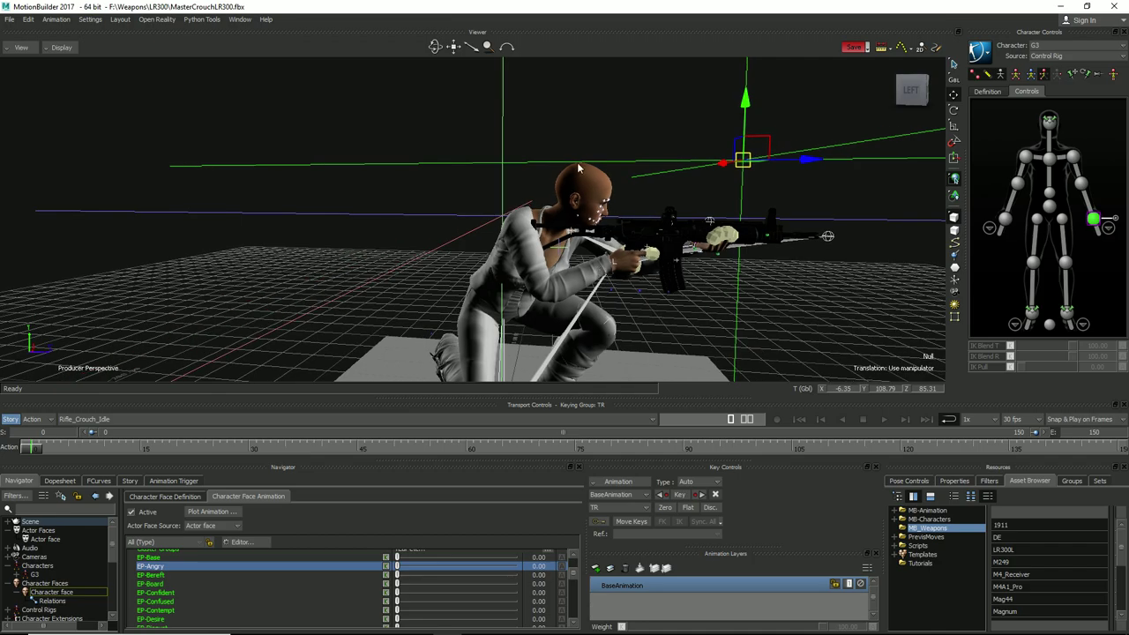
pyautogui.hotkey('ctrl', 'z')
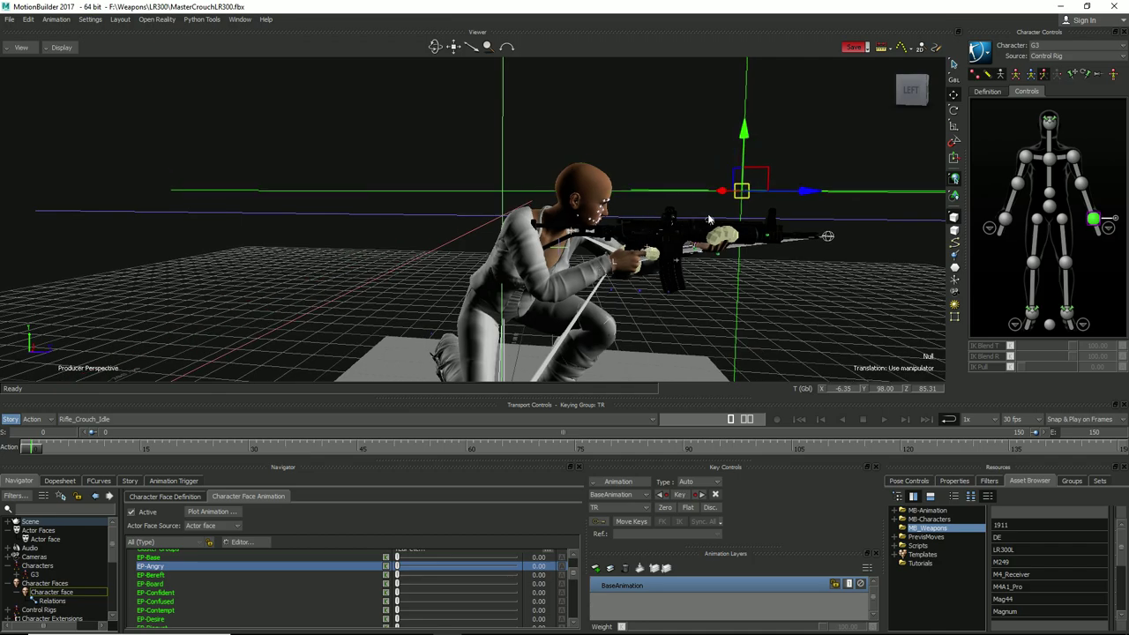
# - Examine the crouching character and the null in front of it from the front, both sides and behind
pyautogui.keyDown('ctrl'); pyautogui.keyDown('shift'); pyautogui.moveTo(766, 276); pyautogui.dragTo(736, 248); pyautogui.keyUp('shift'); pyautogui.keyUp('ctrl')
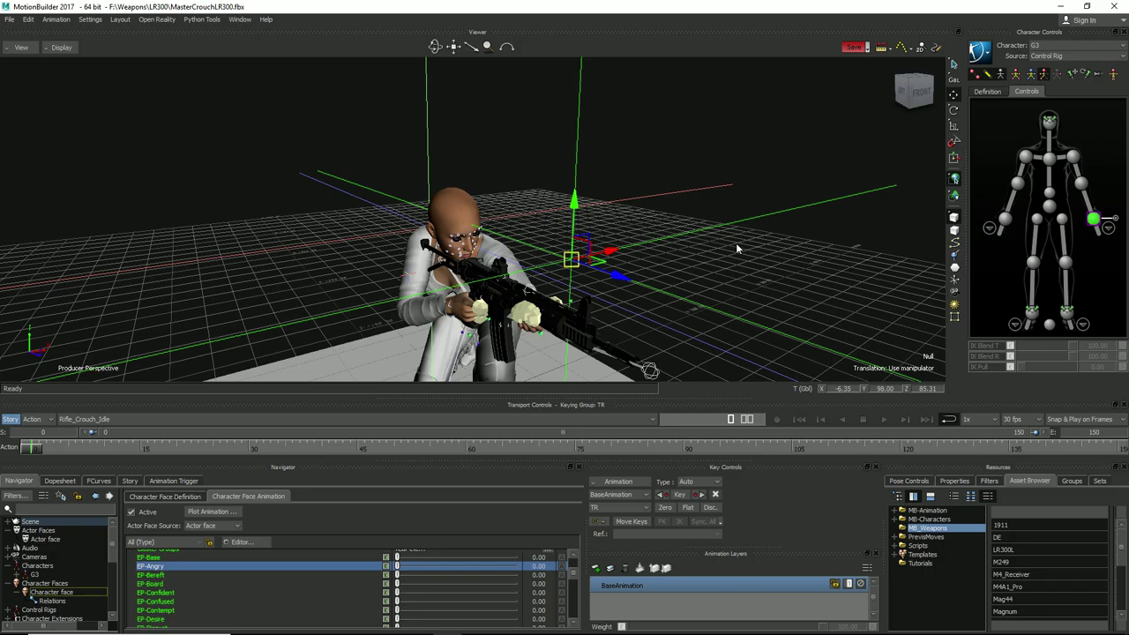
pyautogui.keyDown('ctrl'); pyautogui.keyDown('shift'); pyautogui.moveTo(693, 245); pyautogui.dragTo(744, 245); pyautogui.keyUp('shift'); pyautogui.keyUp('ctrl')
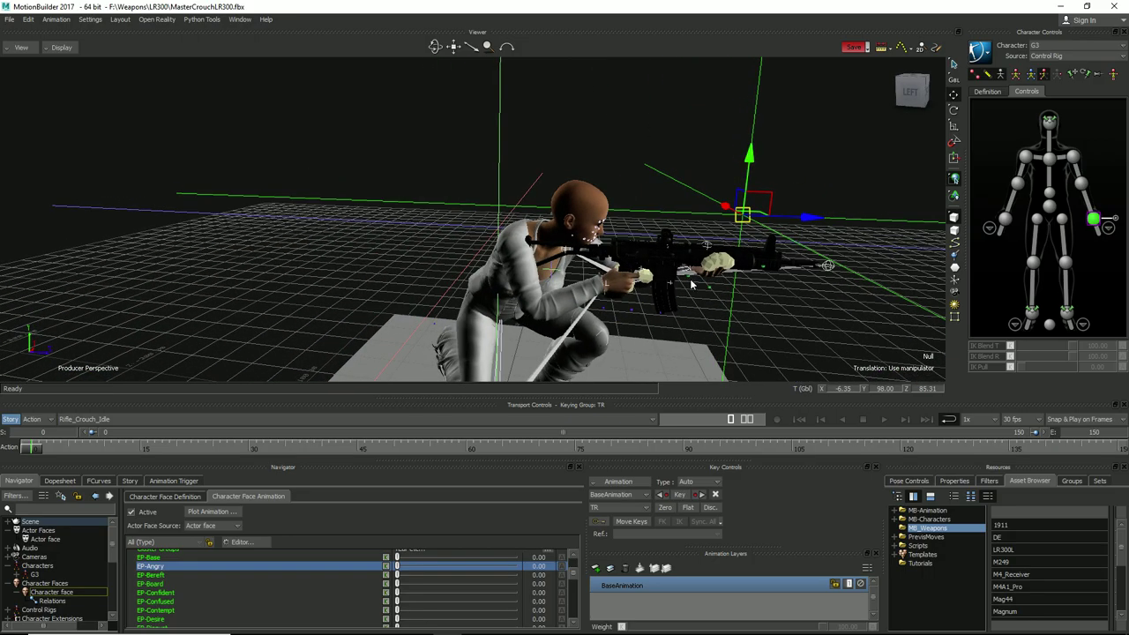
pyautogui.keyDown('ctrl'); pyautogui.keyDown('shift'); pyautogui.moveTo(693, 285); pyautogui.dragTo(466, 224); pyautogui.keyUp('shift'); pyautogui.keyUp('ctrl')
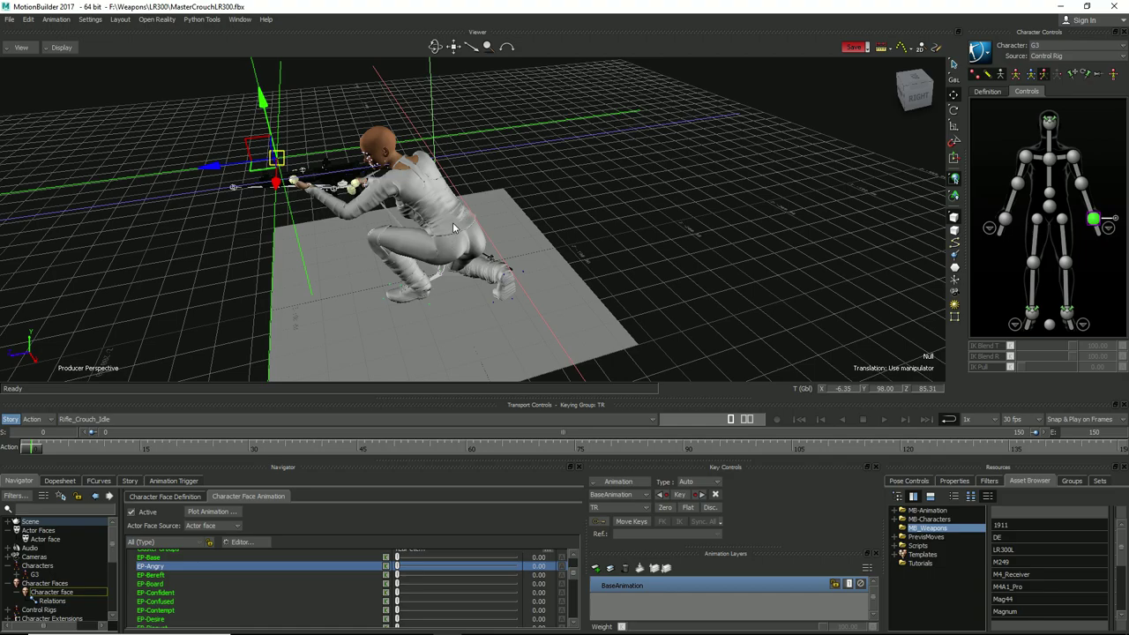
pyautogui.keyDown('ctrl'); pyautogui.keyDown('shift'); pyautogui.moveTo(407, 365); pyautogui.dragTo(582, 298); pyautogui.keyUp('shift'); pyautogui.keyUp('ctrl')
pyautogui.scroll(-5, 613, 326)
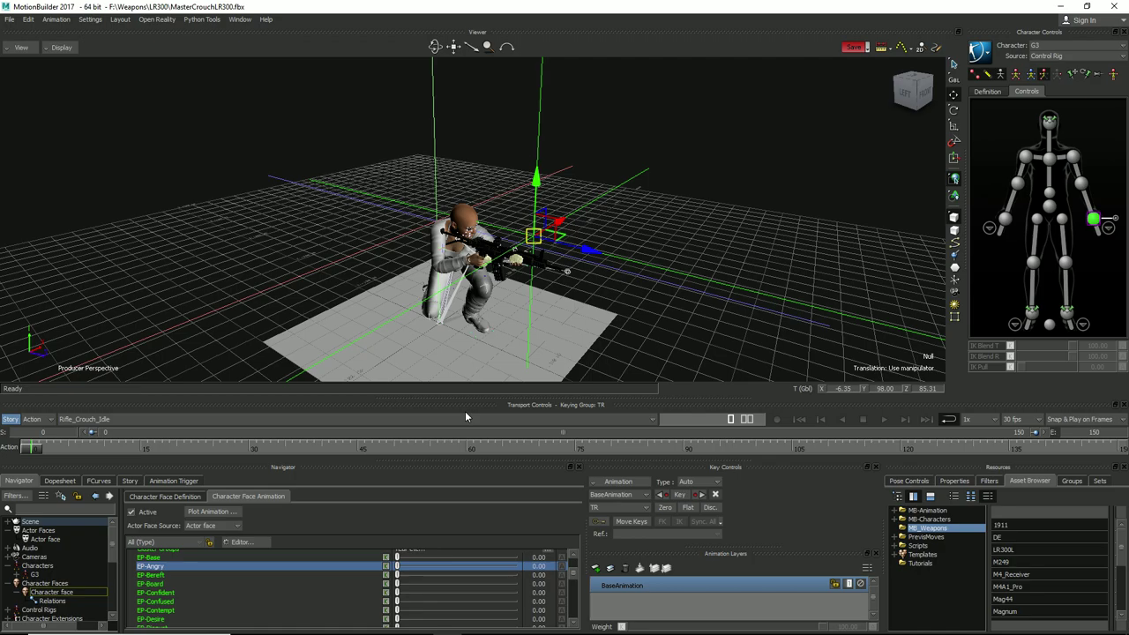
pyautogui.keyDown('ctrl'); pyautogui.keyDown('shift'); pyautogui.moveTo(565, 291); pyautogui.dragTo(639, 263); pyautogui.keyUp('shift'); pyautogui.keyUp('ctrl')
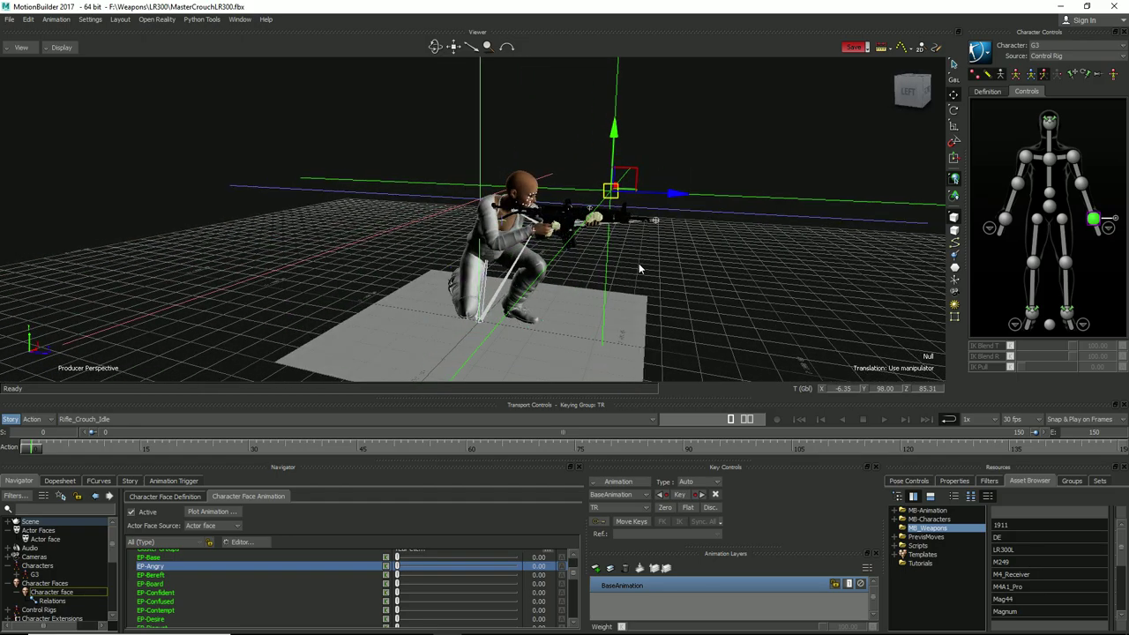
# - Switch to the Rifle_IdleStand take, set the viewport to display models only, and clear the selection
pyautogui.click(281, 418)
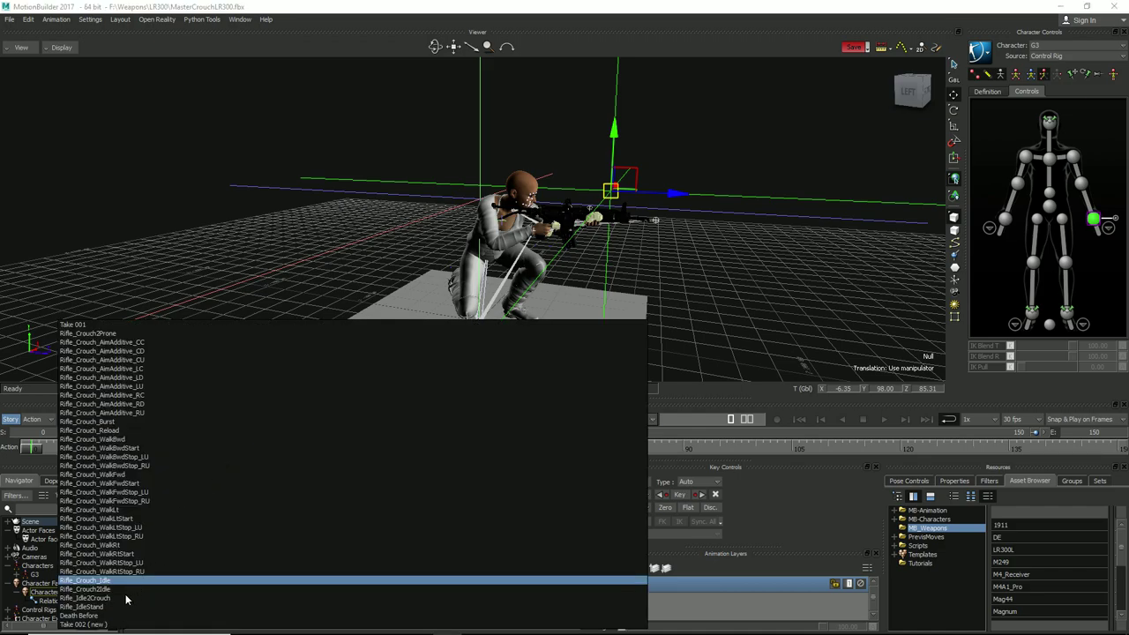
pyautogui.click(104, 607)
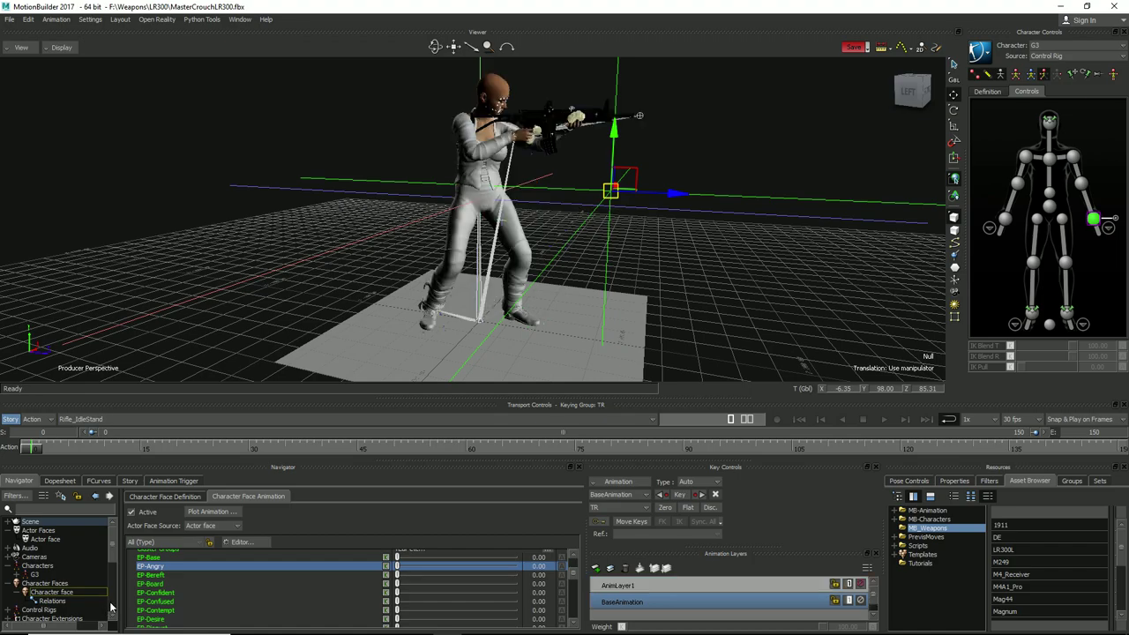
pyautogui.hotkey('ctrl', 'a')
pyautogui.hotkey('ctrl', 'a')
pyautogui.hotkey('ctrl', 'a')
pyautogui.hotkey('ctrl', 'a')
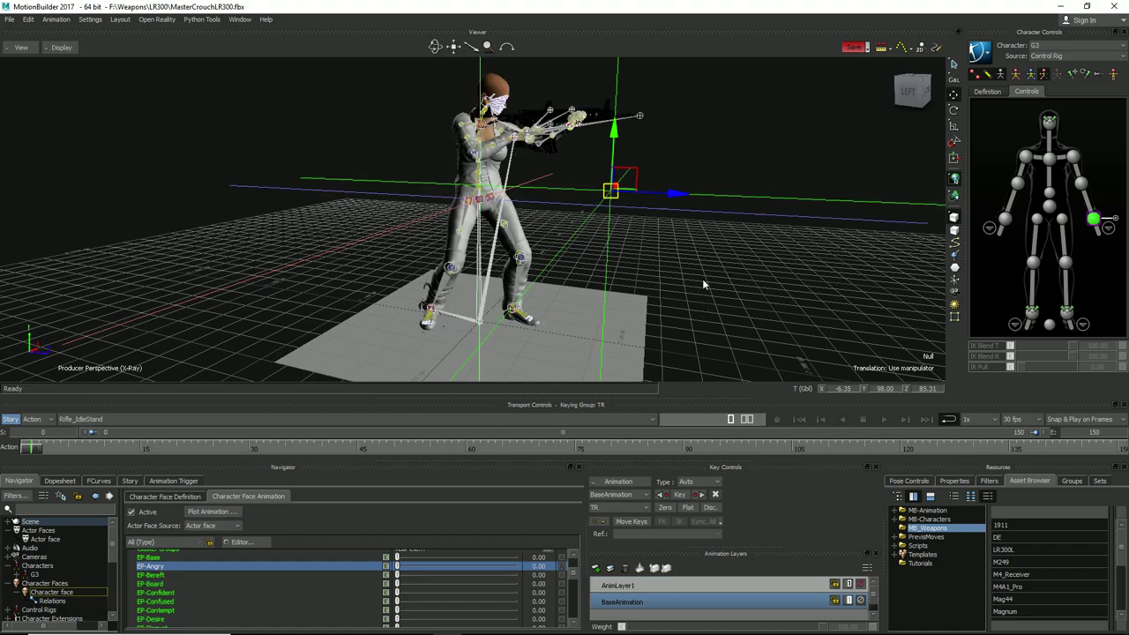
pyautogui.keyDown('ctrl'); pyautogui.keyDown('shift'); pyautogui.moveTo(684, 231); pyautogui.dragTo(512, 321); pyautogui.keyUp('shift'); pyautogui.keyUp('ctrl')
pyautogui.click(705, 223)
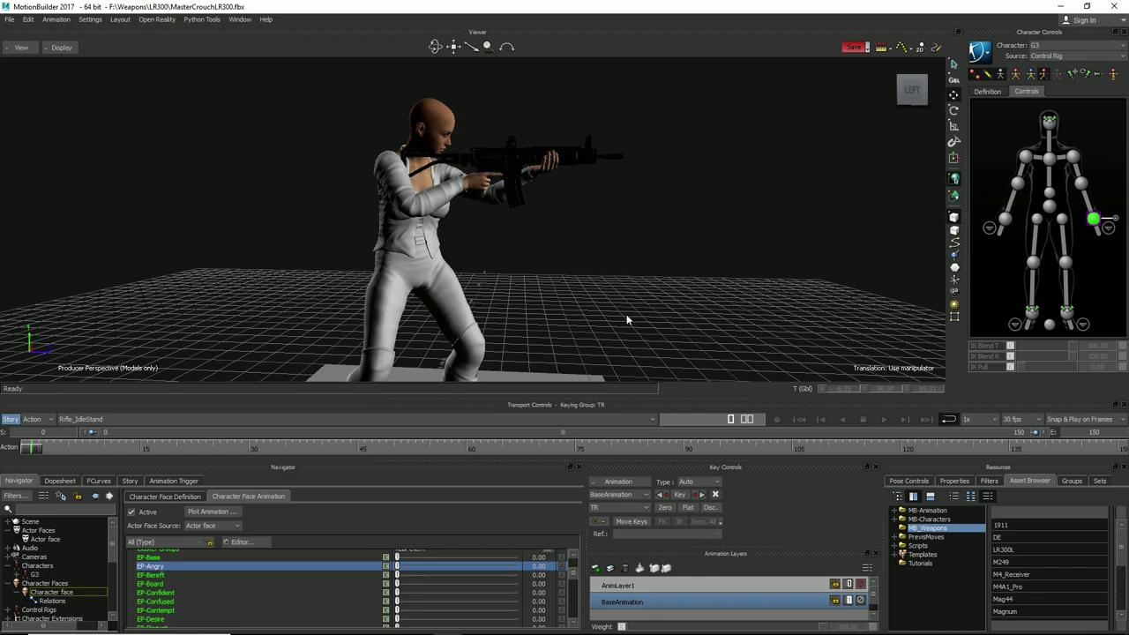
pyautogui.moveTo(626, 314); pyautogui.dragTo(621, 210)
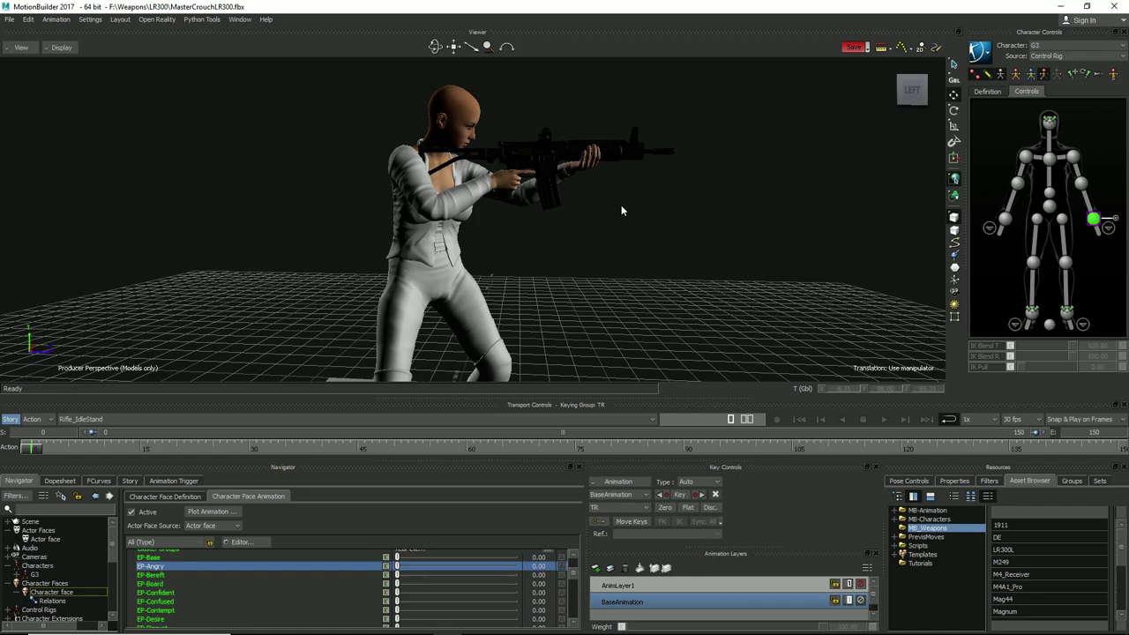
pyautogui.moveTo(621, 210)
pyautogui.mouseDown()
pyautogui.moveTo(609, 216)
pyautogui.moveTo(608, 180)
pyautogui.moveTo(597, 249)
pyautogui.moveTo(604, 222)
pyautogui.mouseUp()
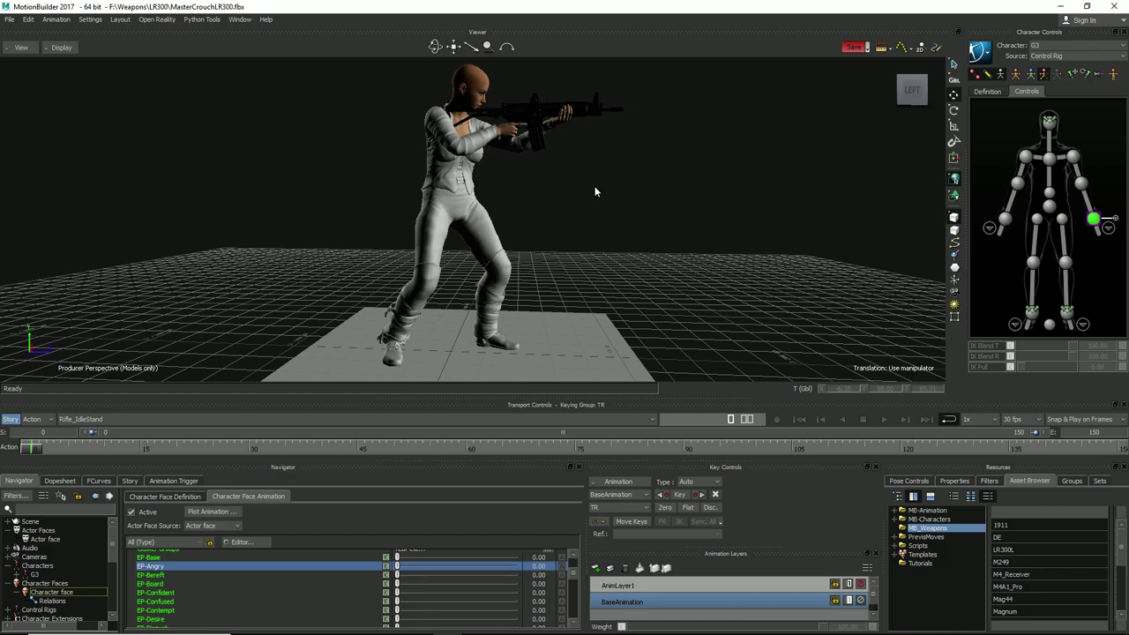
pyautogui.moveTo(594, 186)
pyautogui.mouseDown()
pyautogui.moveTo(609, 165)
pyautogui.moveTo(604, 187)
pyautogui.mouseUp()
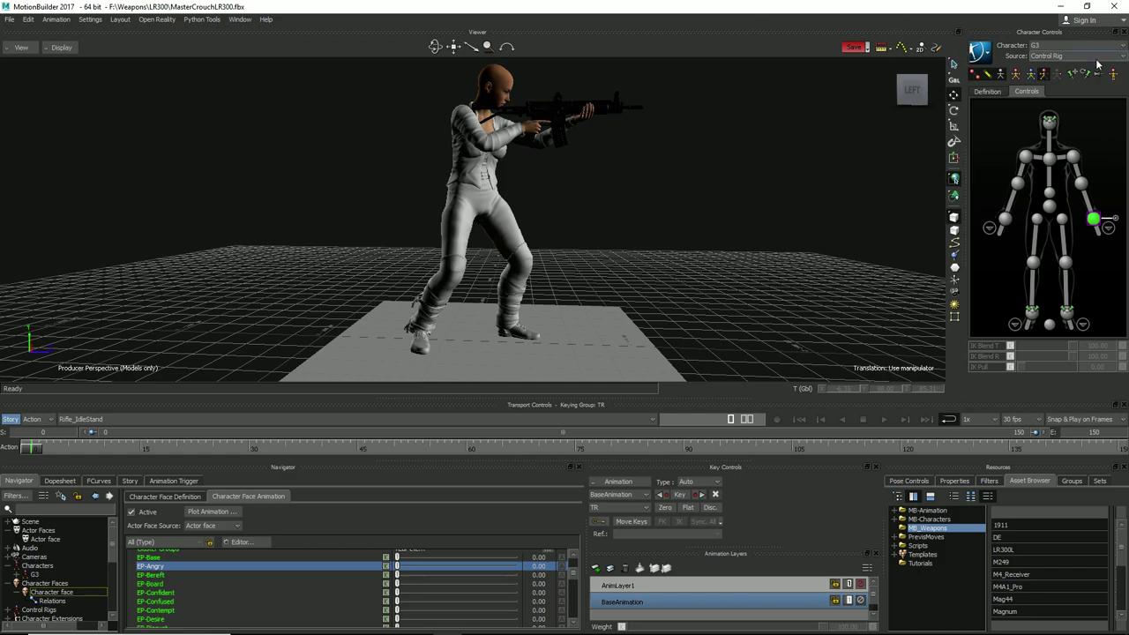
# - Look at the Bake (Plot) options available for the G3 character without plotting anything
pyautogui.click(985, 55)
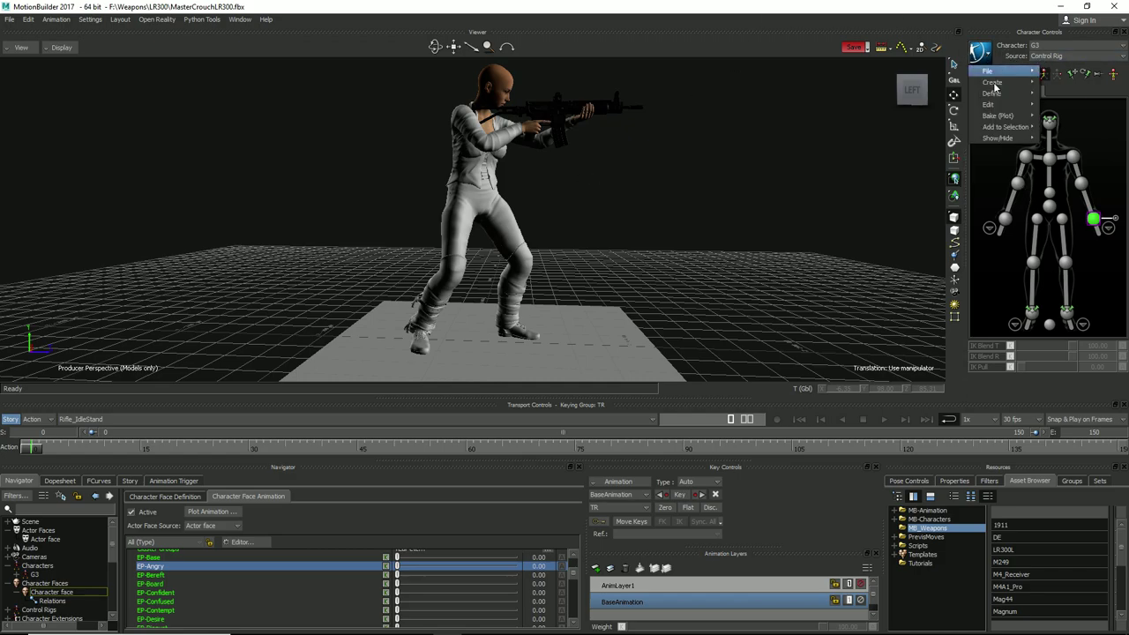
pyautogui.moveTo(991, 119)
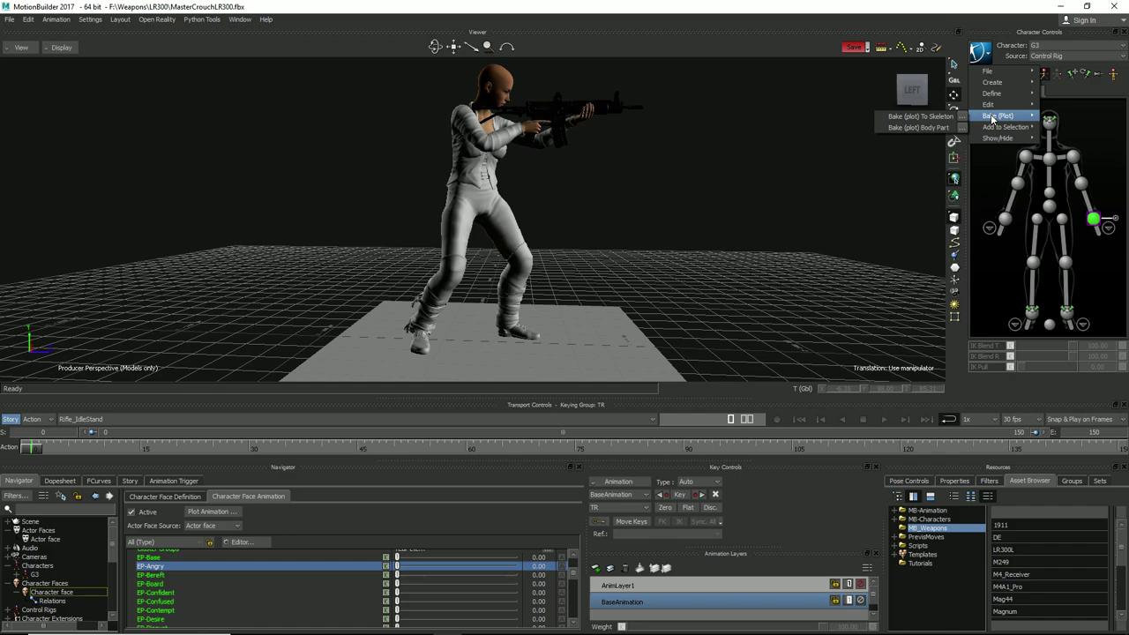
pyautogui.click(780, 182)
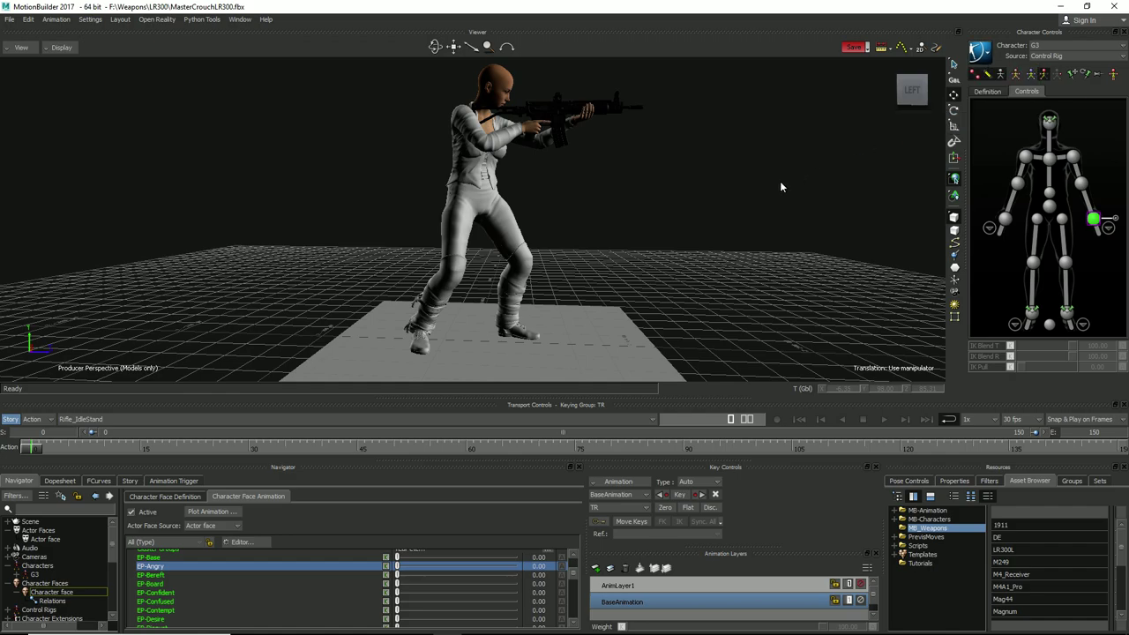
pyautogui.moveTo(773, 195)
pyautogui.mouseDown()
pyautogui.moveTo(786, 199)
pyautogui.moveTo(787, 183)
pyautogui.moveTo(752, 202)
pyautogui.mouseUp()
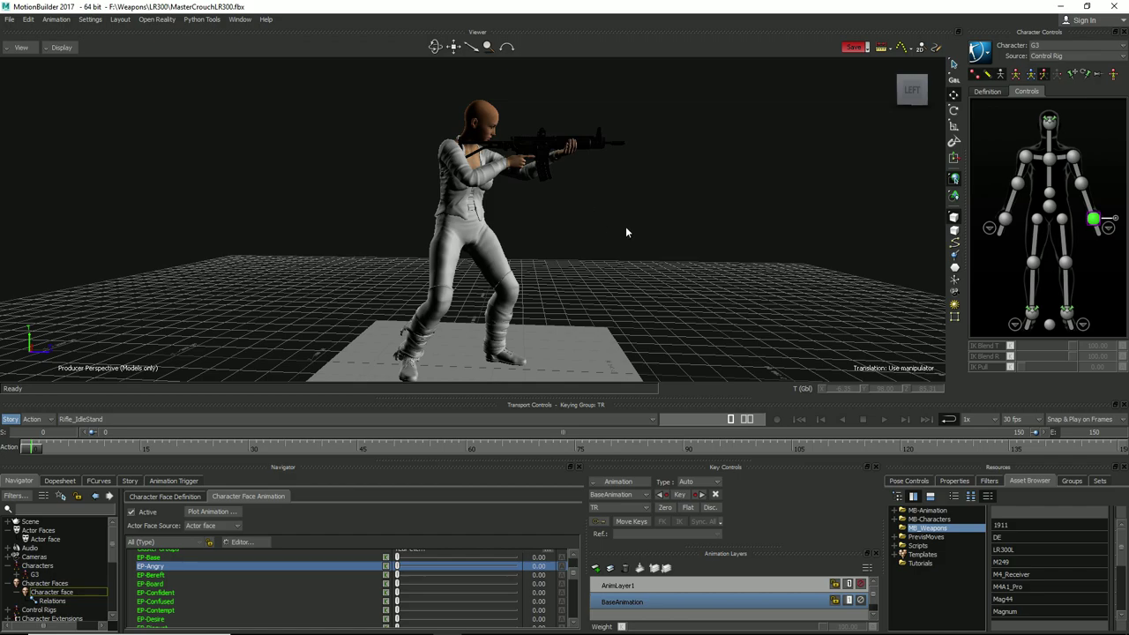
pyautogui.moveTo(626, 226); pyautogui.dragTo(654, 197)
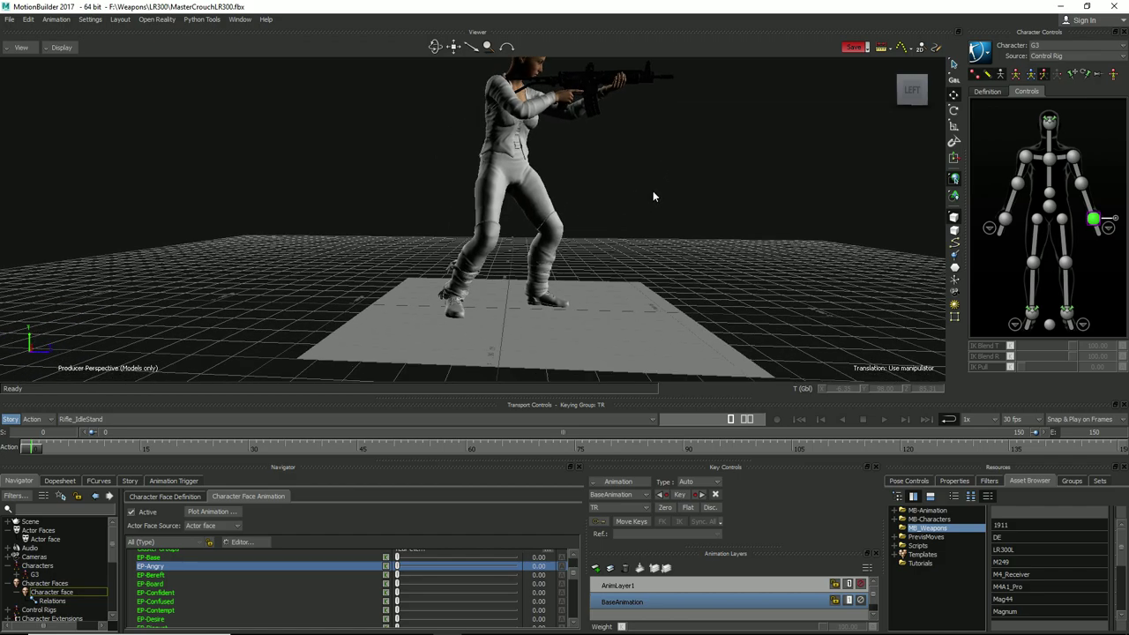
# - Show the scene hierarchy in the schematic view and select SKAR_root_joint under the SK_Lr300L weapon
pyautogui.hotkey('ctrl', 'w')
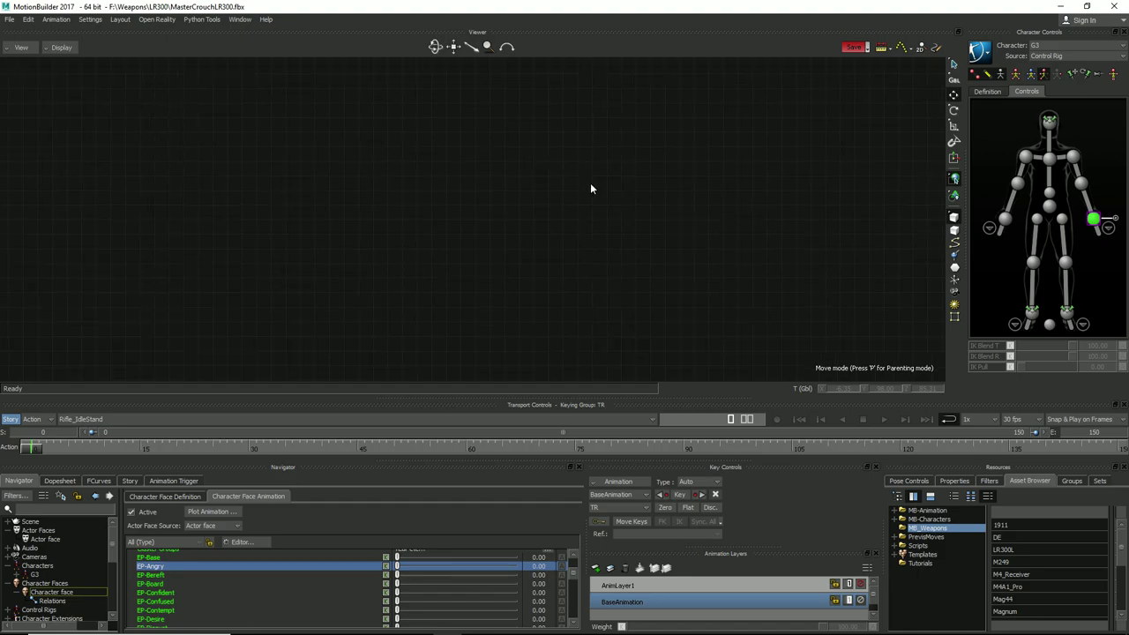
pyautogui.press('a')
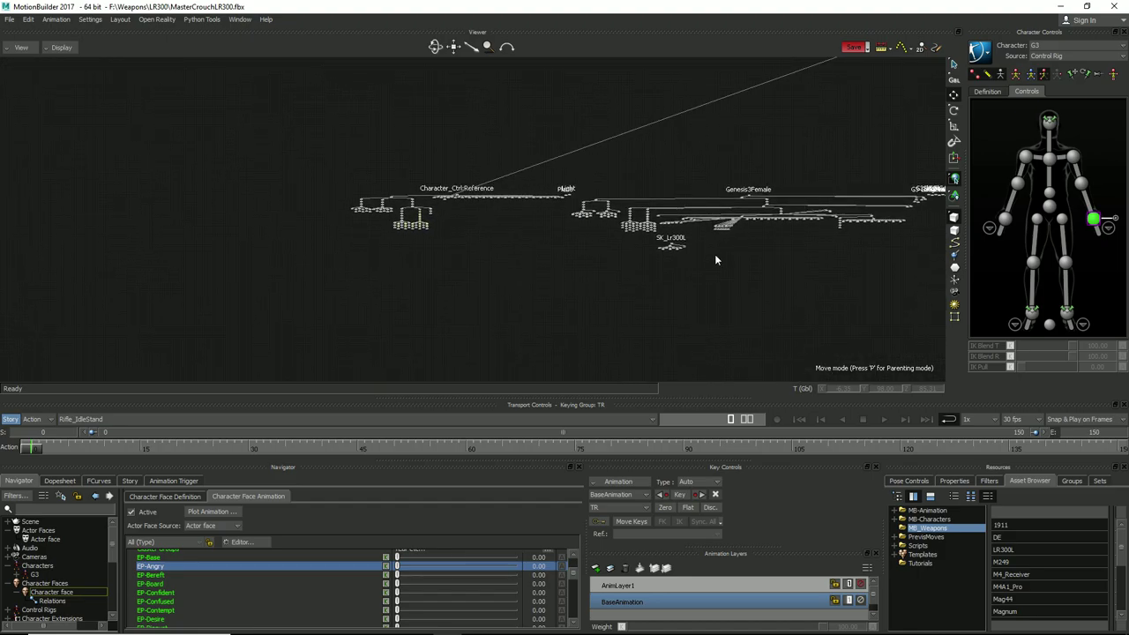
pyautogui.press('f')
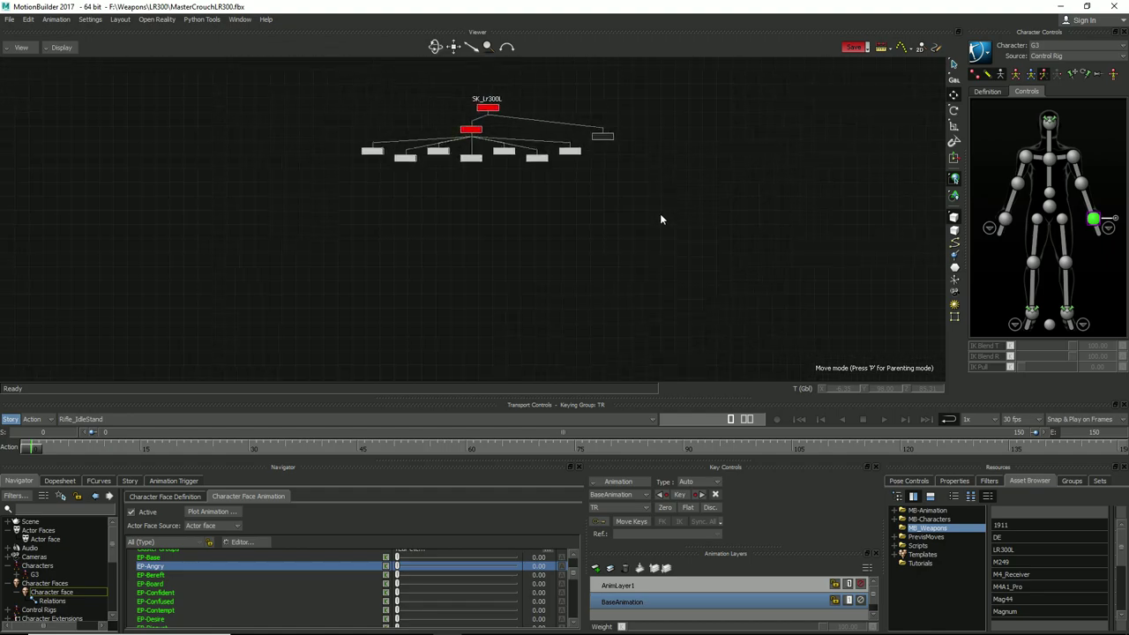
pyautogui.click(516, 223)
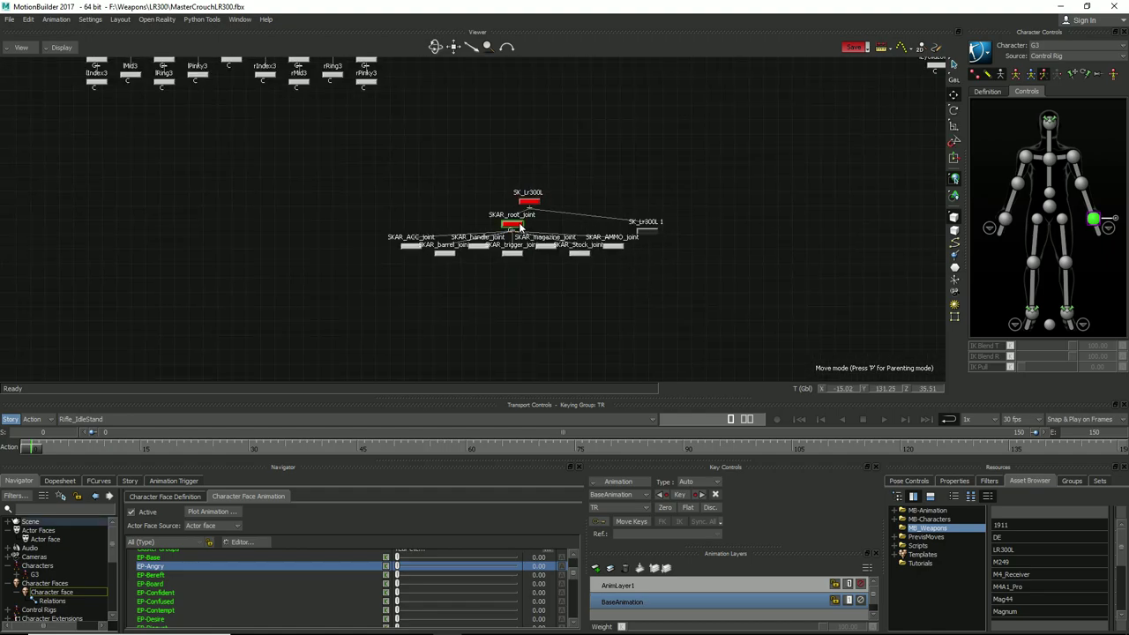
# - Return to the 3D view, switch to the Death Before take, and create new Take 002 without copying the current take's data
pyautogui.hotkey('ctrl', 'e')
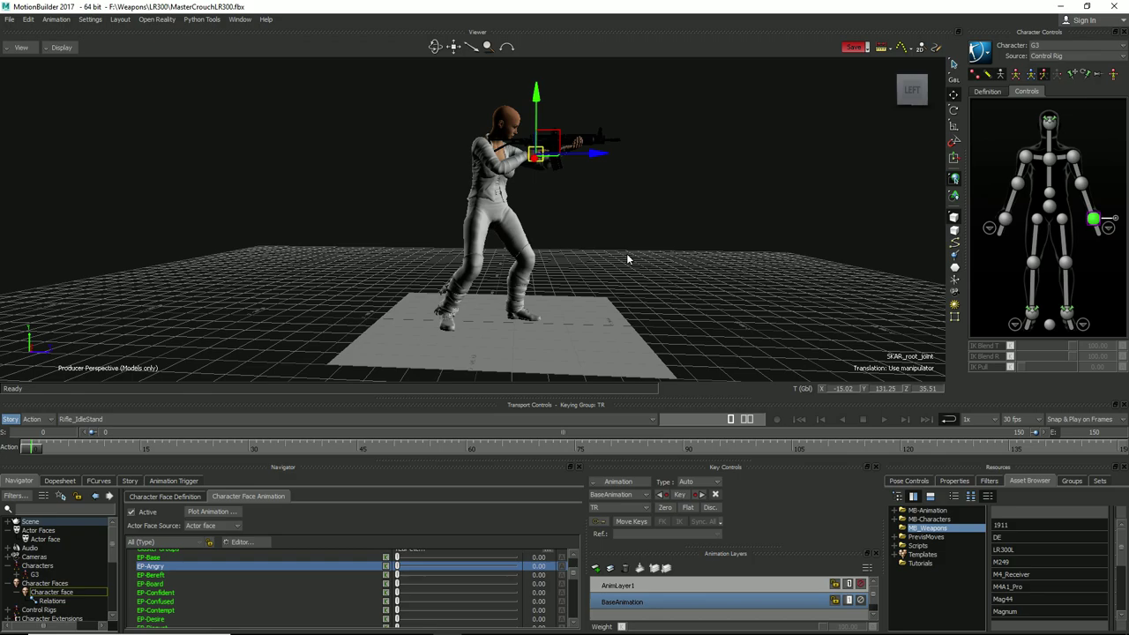
pyautogui.click(643, 419)
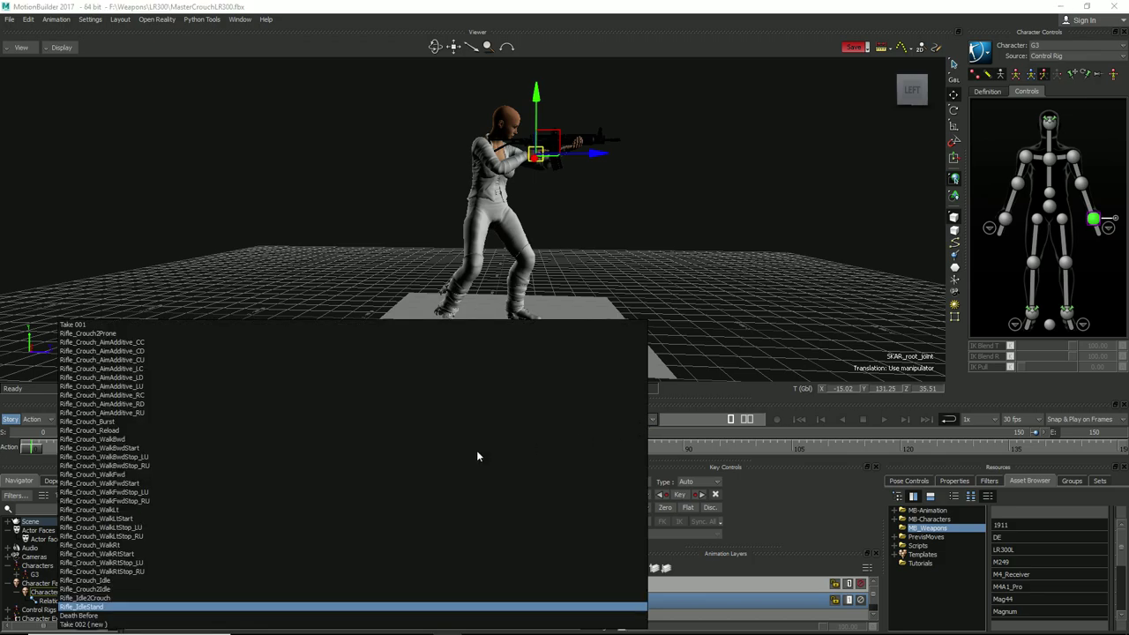
pyautogui.click(88, 616)
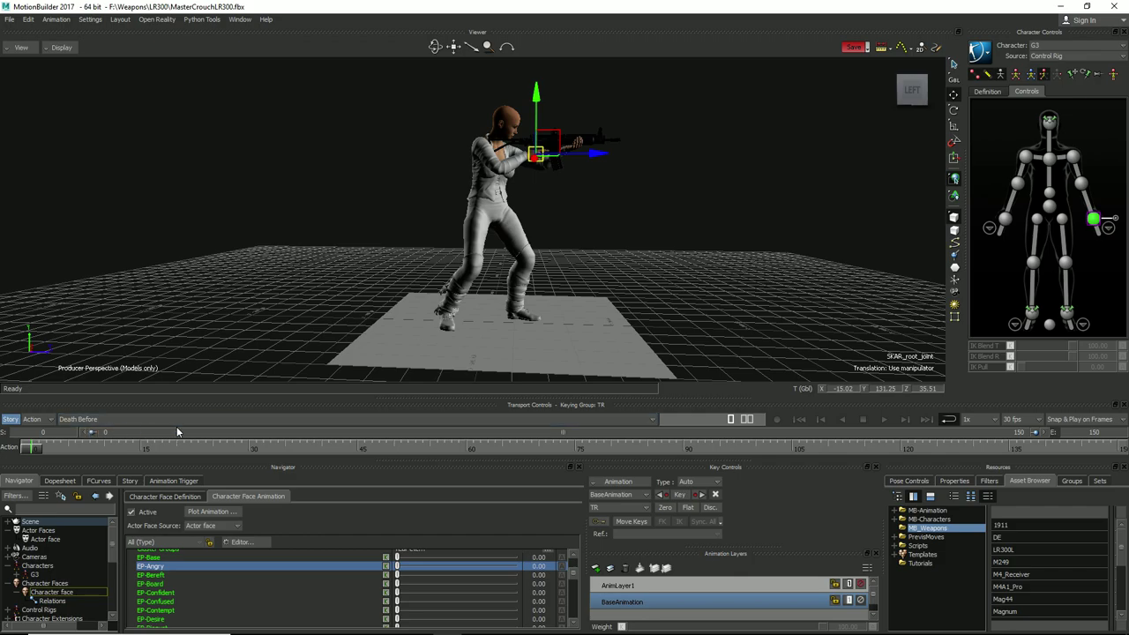
pyautogui.click(379, 421)
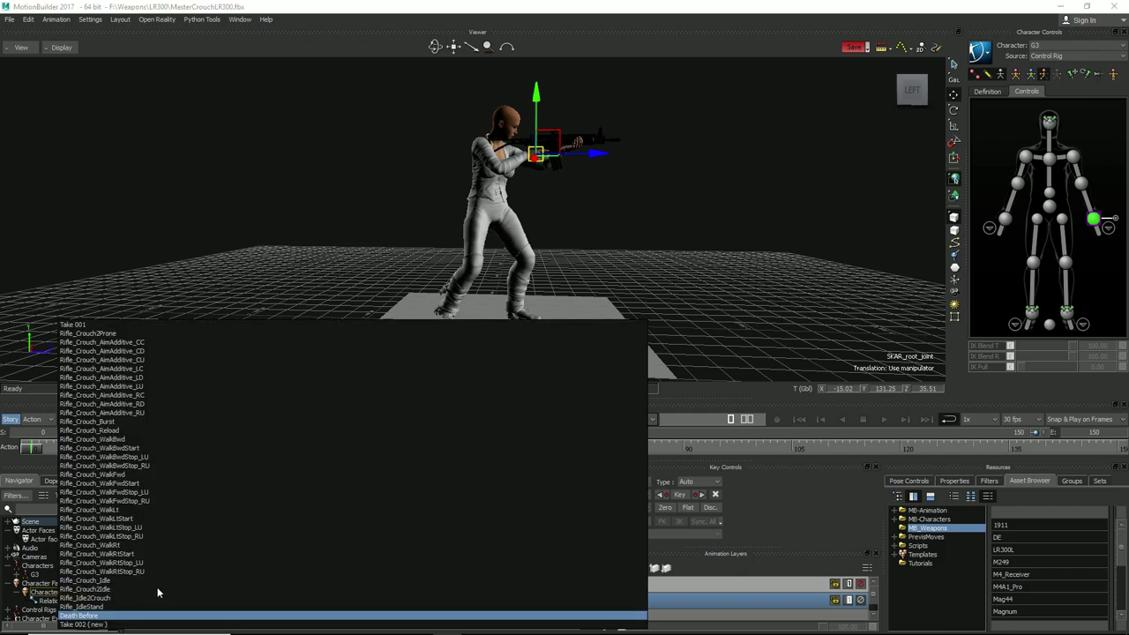
pyautogui.click(89, 625)
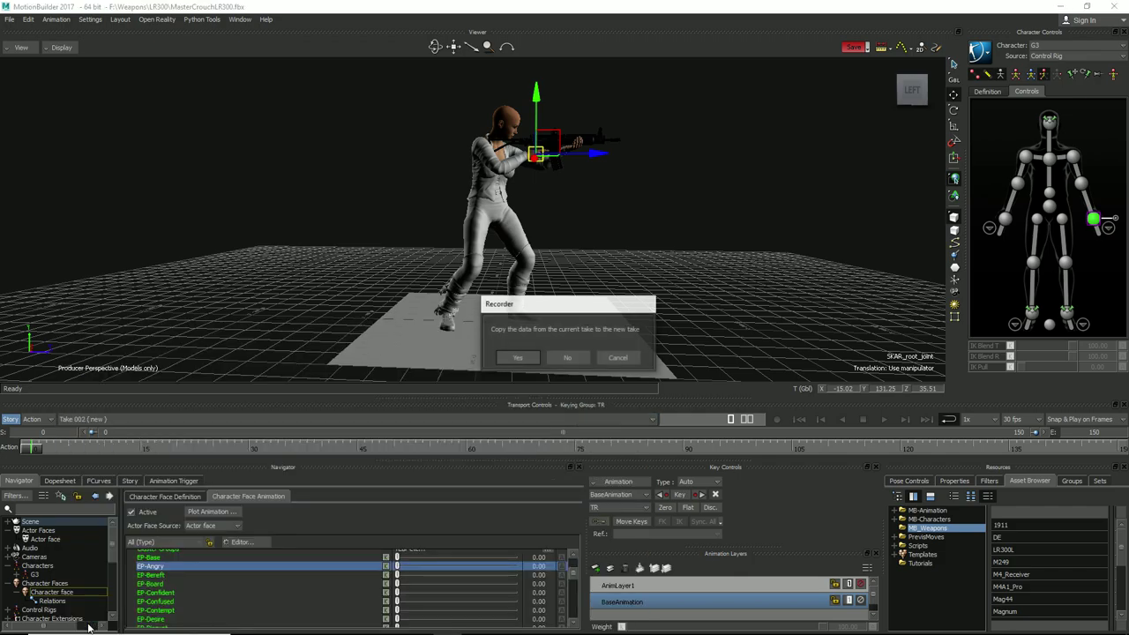
pyautogui.click(576, 361)
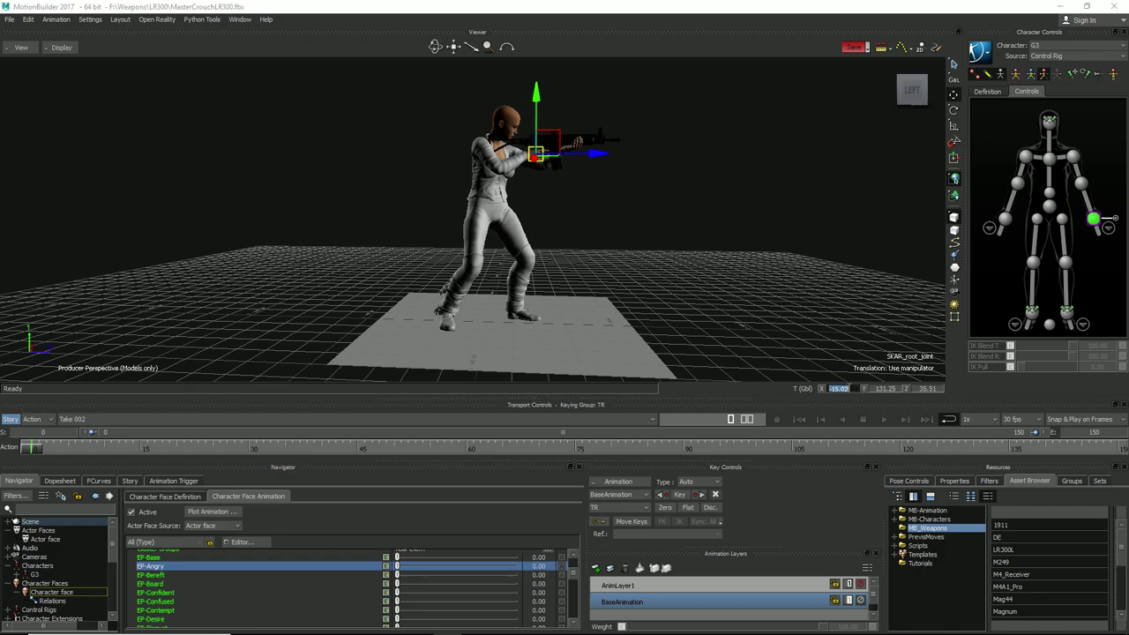
# - Set the global translation of SKAR_root_joint to 0 on X, Y and Z
pyautogui.doubleClick(842, 388)
pyautogui.write('0')
pyautogui.press('Return')
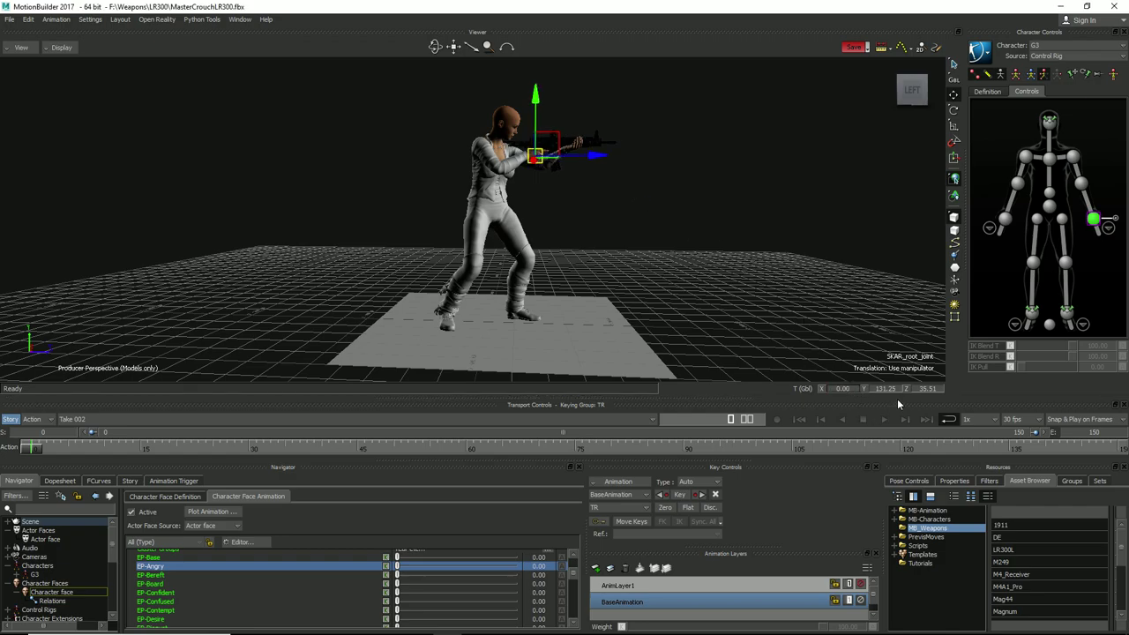
pyautogui.doubleClick(886, 390)
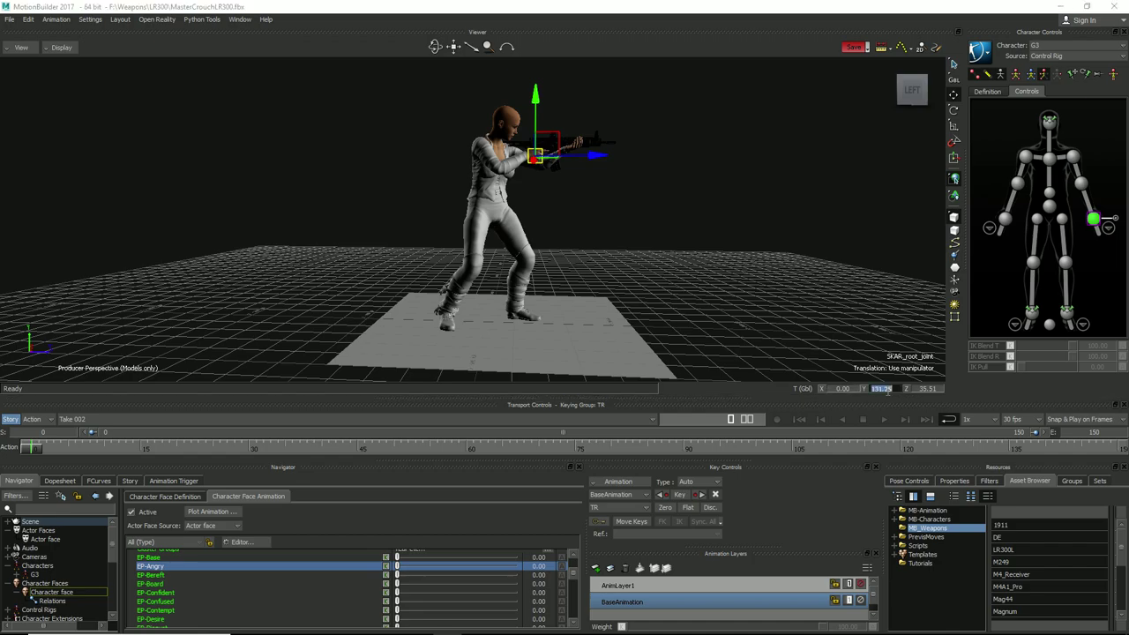
pyautogui.write('0')
pyautogui.press('Return')
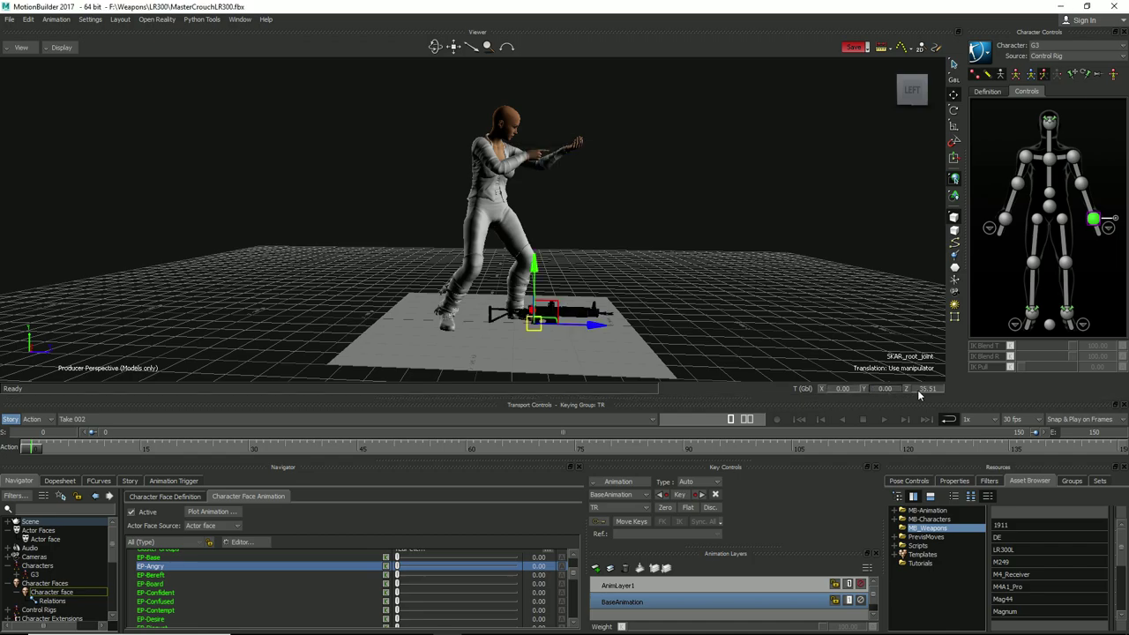
pyautogui.doubleClick(917, 389)
pyautogui.write('0')
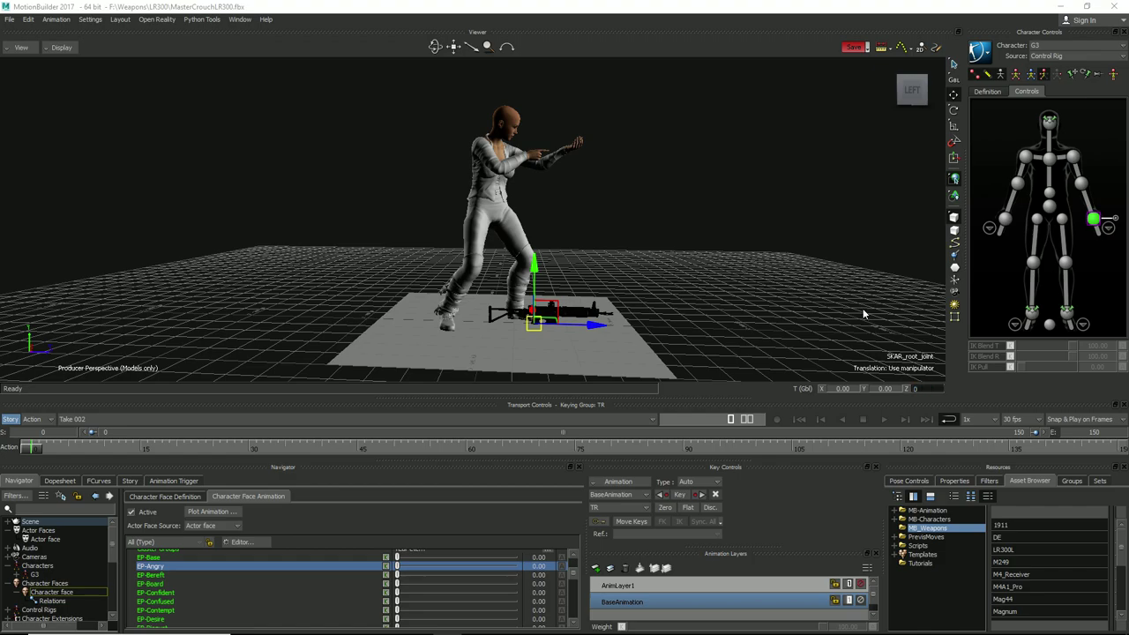
pyautogui.press('Return')
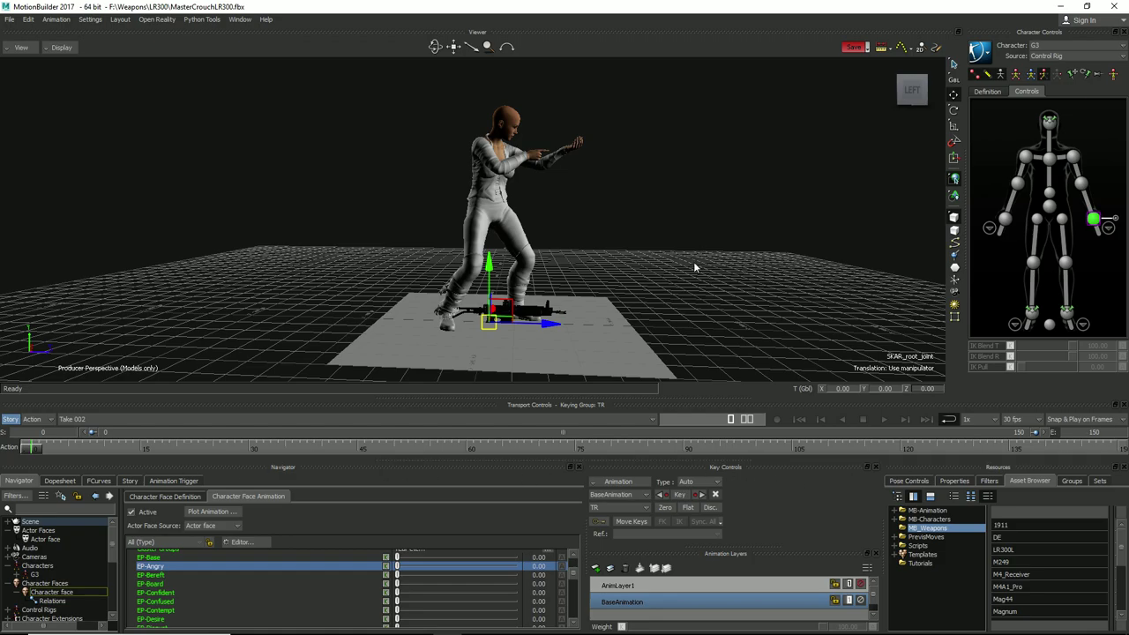
# - In the schematic view, move SK_Lr300L 1 away from the weapon hierarchy and select SKAR_root_joint with all its child joints
pyautogui.hotkey('ctrl', 'w')
pyautogui.scroll(4, 659, 291)
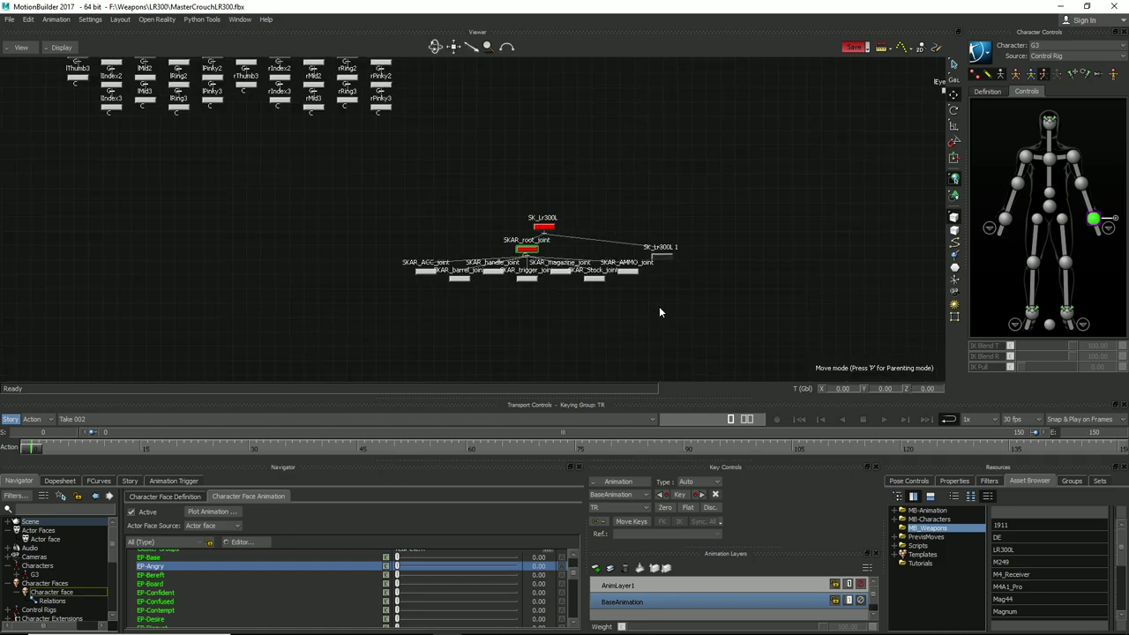
pyautogui.moveTo(671, 221); pyautogui.dragTo(737, 136)
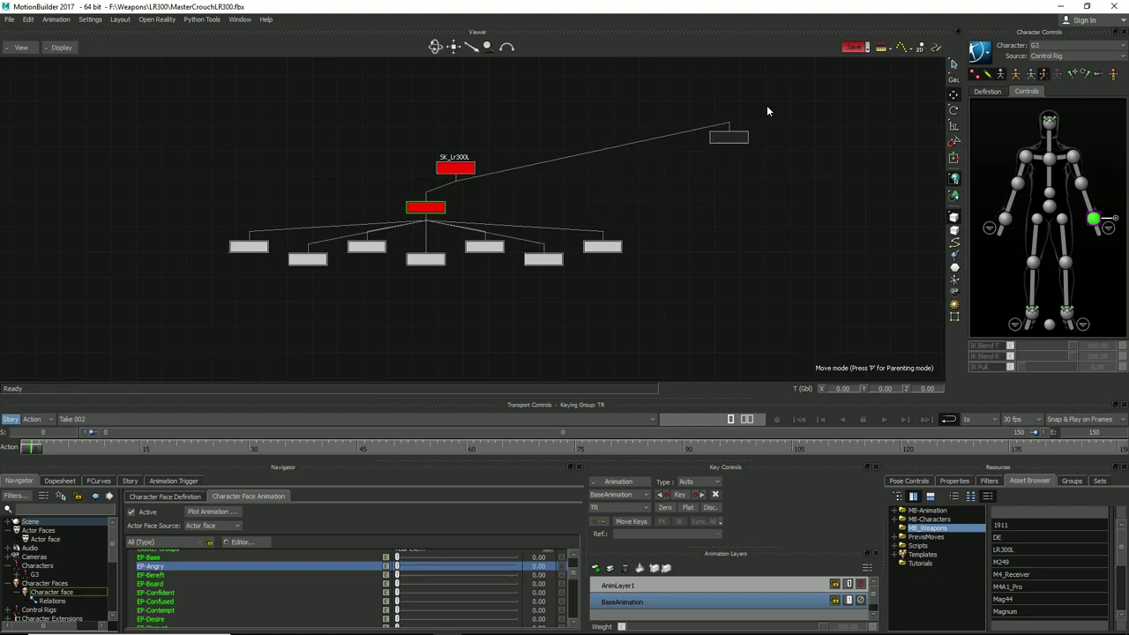
pyautogui.moveTo(732, 208); pyautogui.dragTo(167, 298)
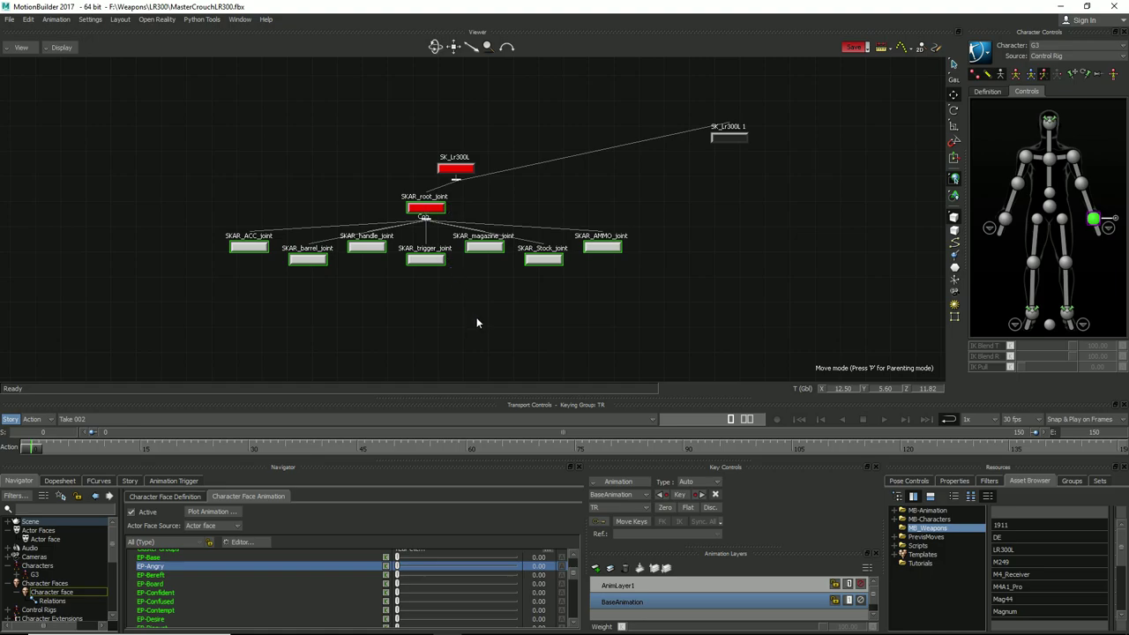
# - Look at the motion file export dialog for the selected weapon joints and leave it without exporting
pyautogui.hotkey('ctrl', 'e')
pyautogui.scroll(3, 606, 222)
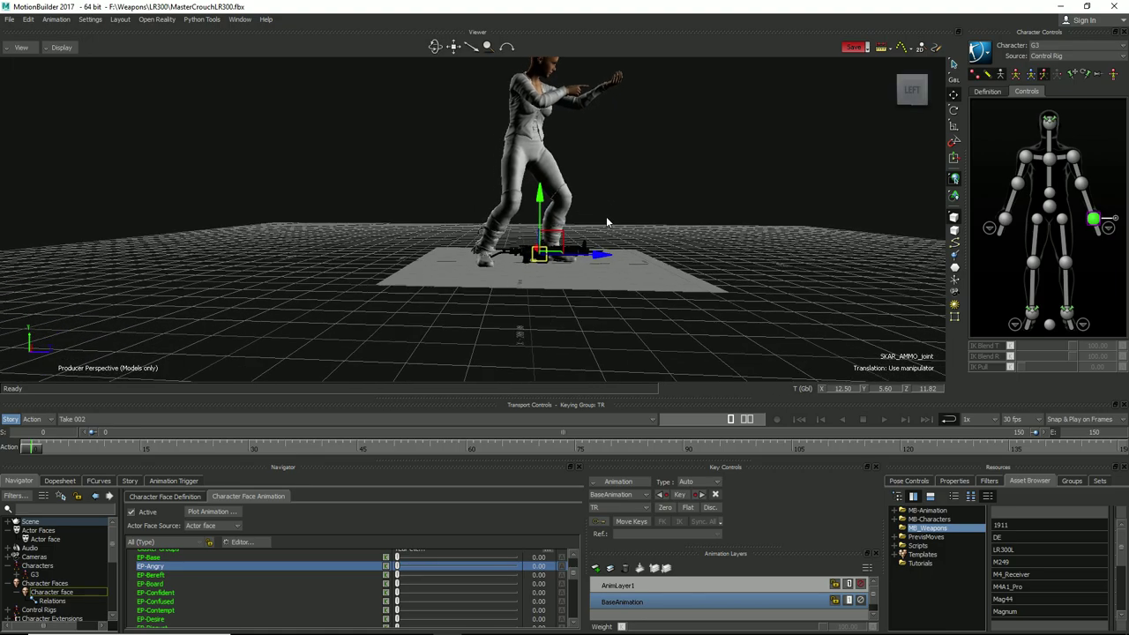
pyautogui.scroll(-2, 606, 222)
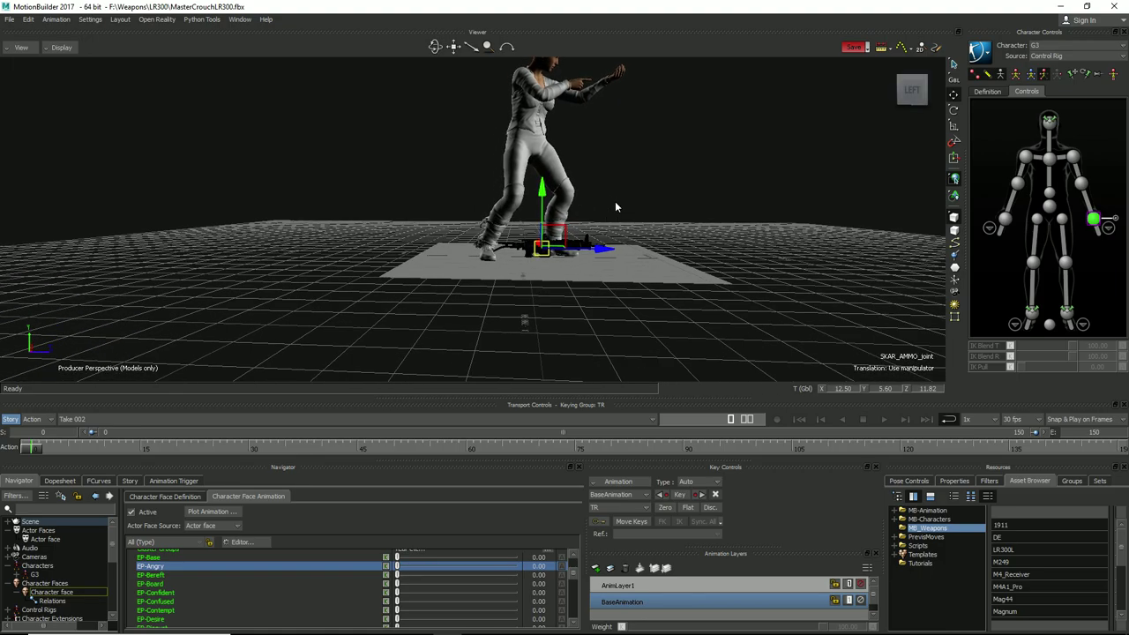
pyautogui.click(7, 19)
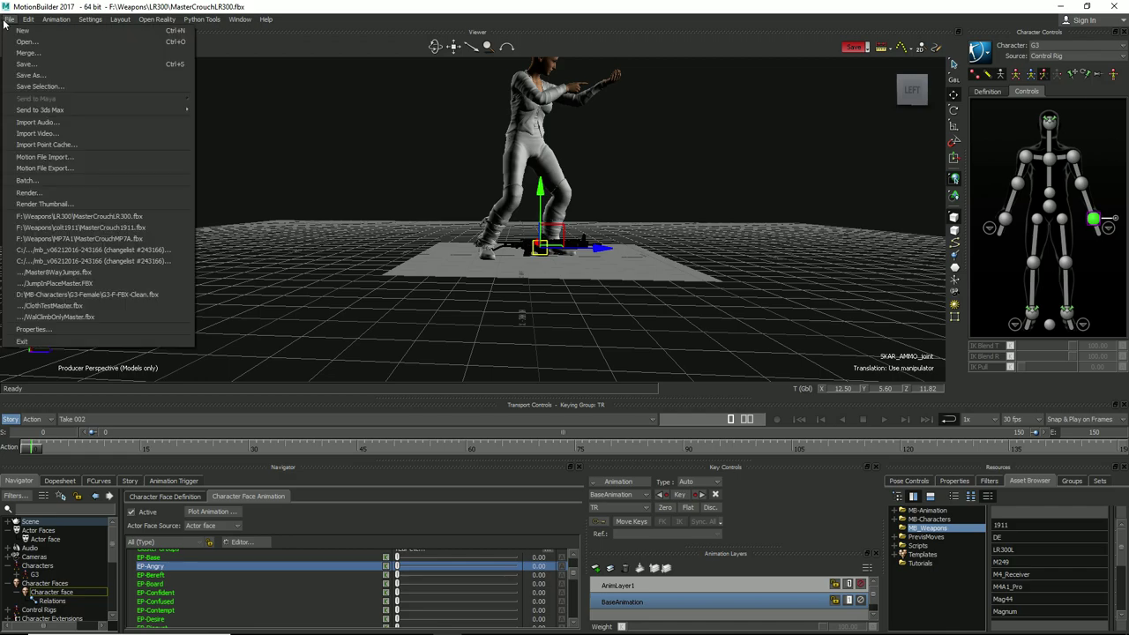
pyautogui.click(57, 169)
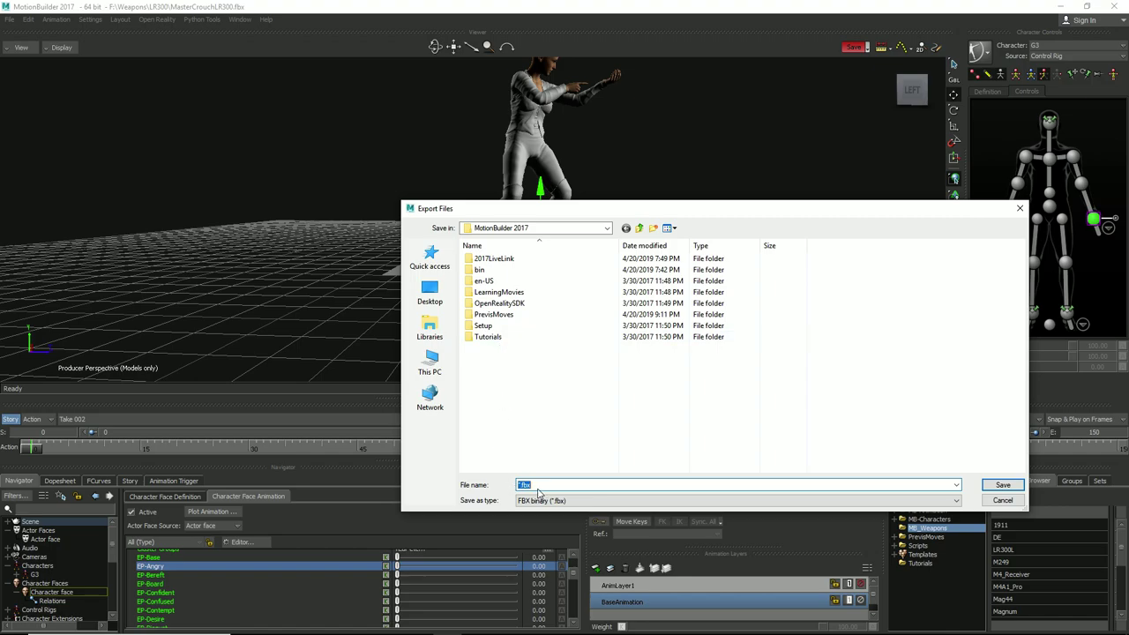
pyautogui.click(544, 408)
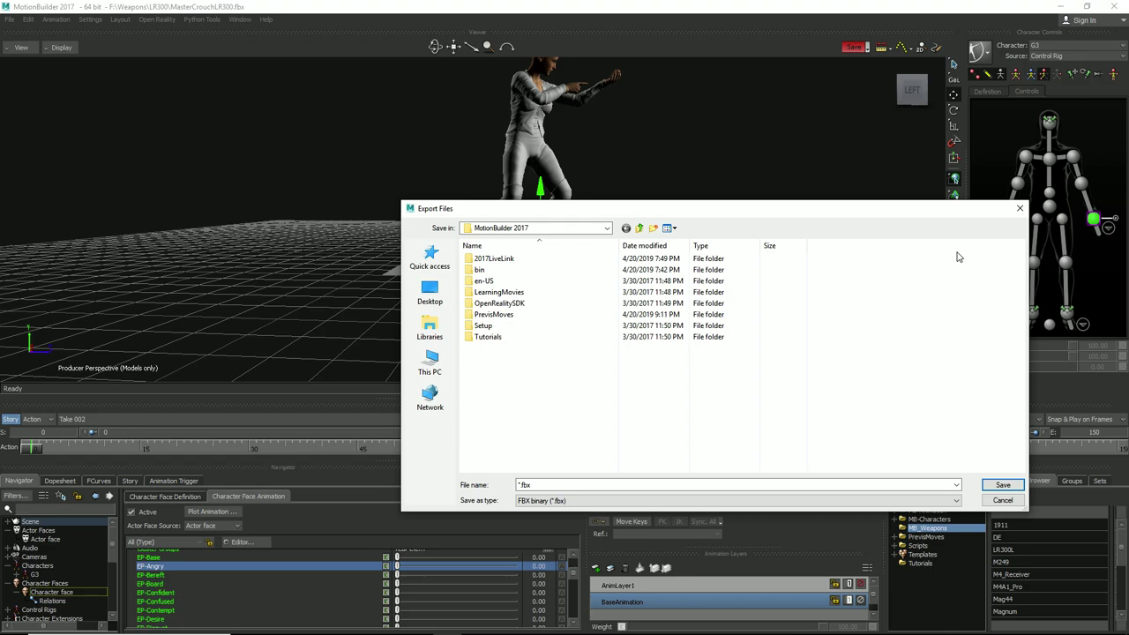
pyautogui.click(1019, 209)
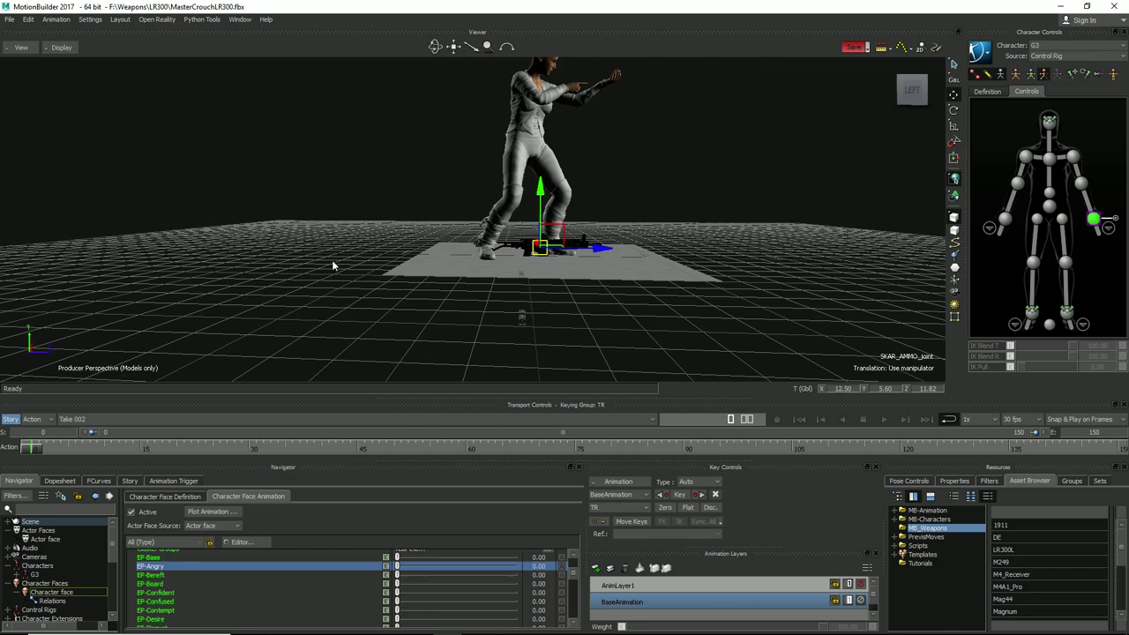
# - Frame the character from the front and remove the G3-LongSleeveShirt mesh from view
pyautogui.moveTo(338, 251); pyautogui.dragTo(664, 126)
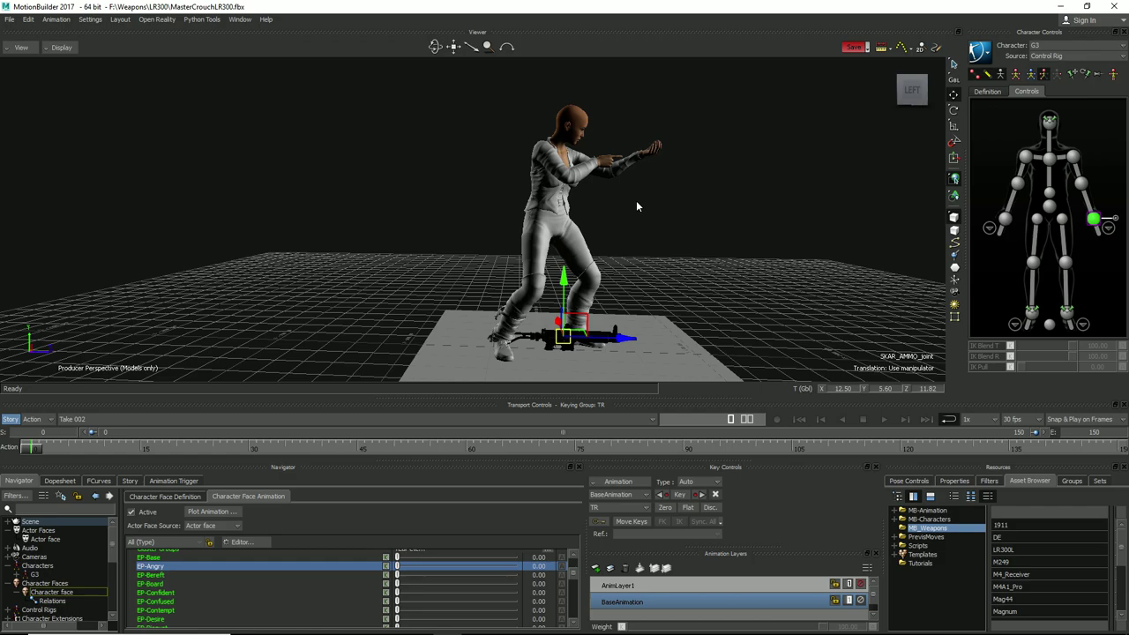
pyautogui.keyDown('ctrl'); pyautogui.keyDown('shift'); pyautogui.moveTo(667, 206); pyautogui.dragTo(625, 212); pyautogui.keyUp('shift'); pyautogui.keyUp('ctrl')
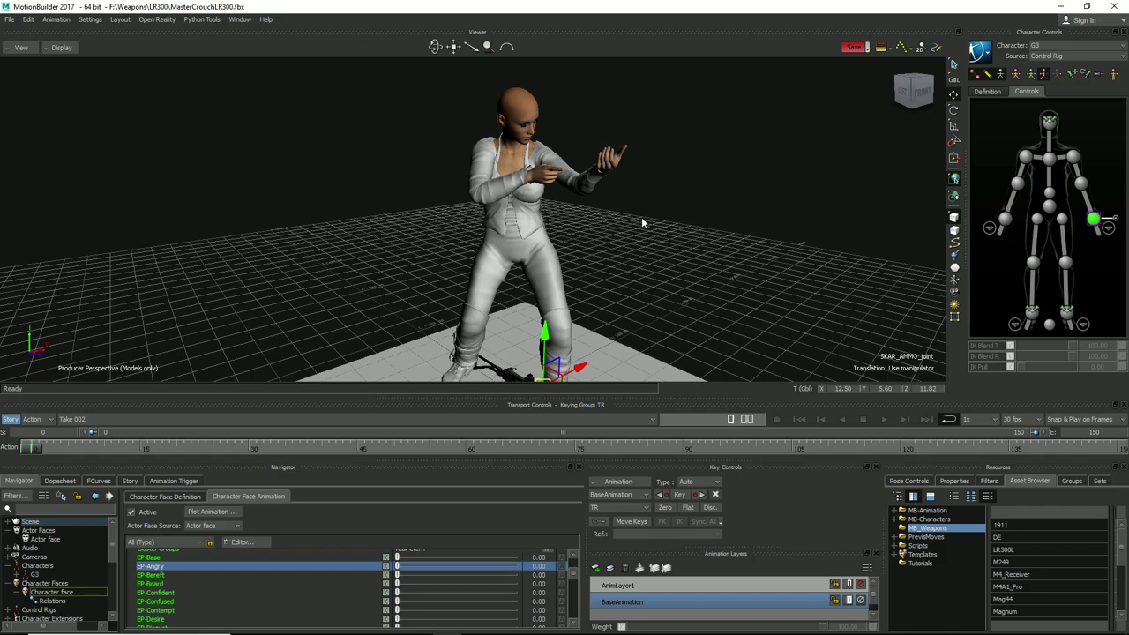
pyautogui.click(521, 186)
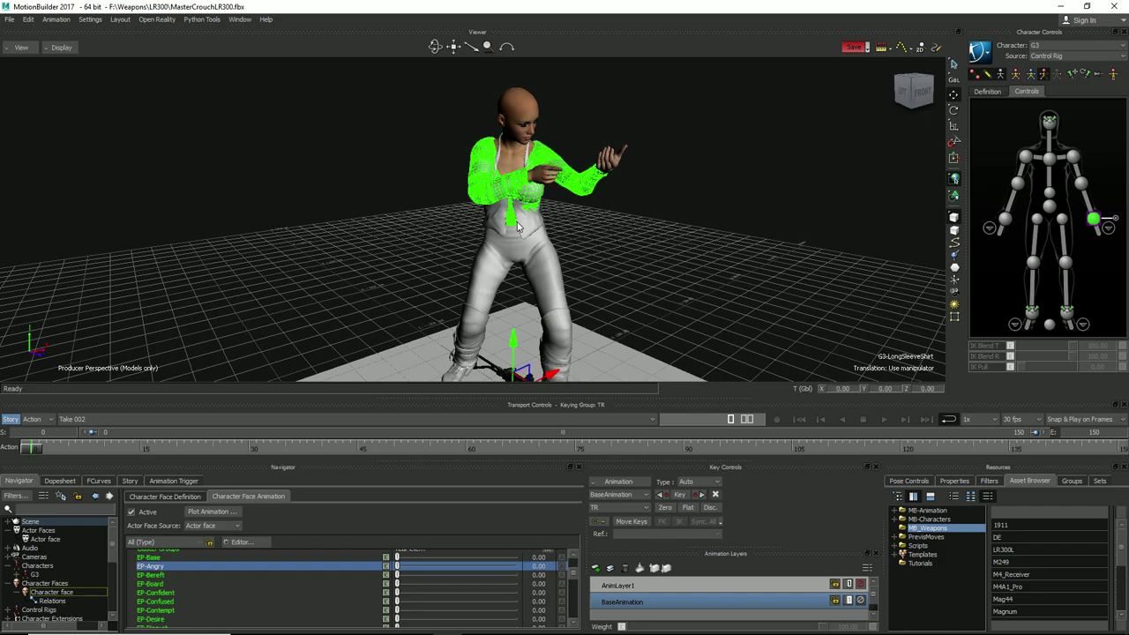
pyautogui.click(518, 228)
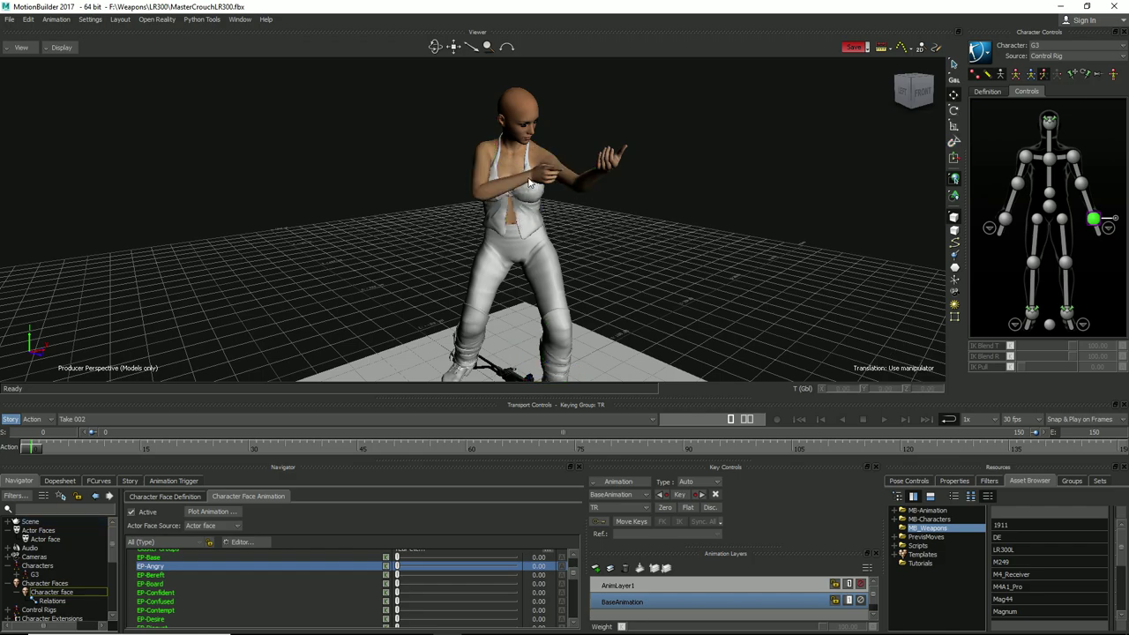
# - Remove the G3Shape body mesh from view and select the G3Arms mesh beneath it
pyautogui.click(529, 183)
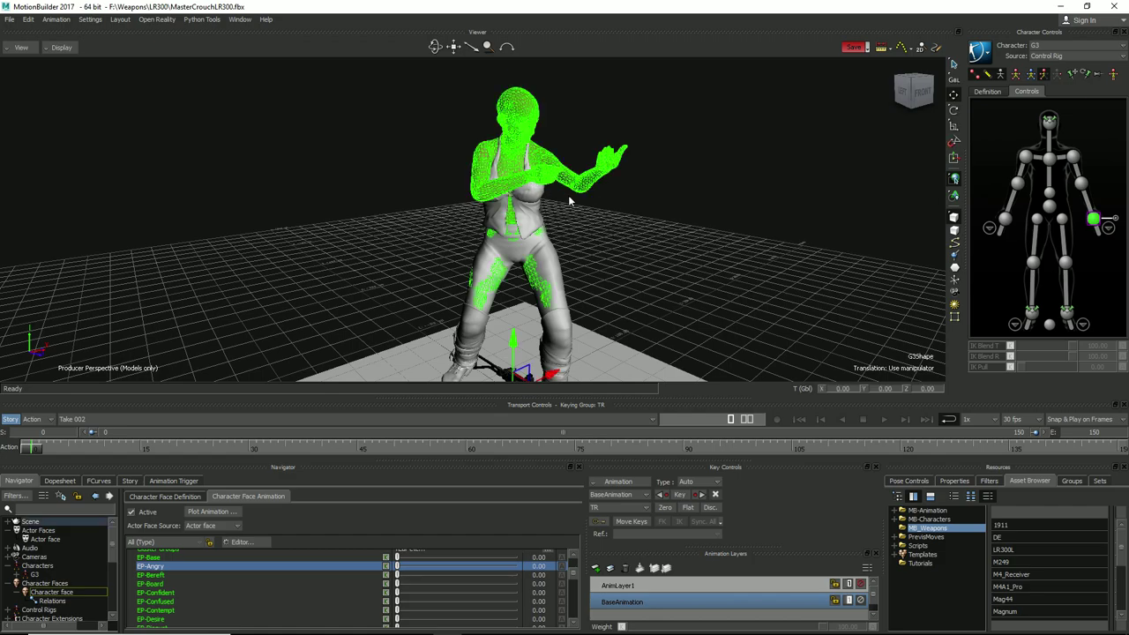
pyautogui.keyDown('ctrl'); pyautogui.keyDown('shift'); pyautogui.moveTo(568, 195); pyautogui.dragTo(640, 215); pyautogui.keyUp('shift'); pyautogui.keyUp('ctrl')
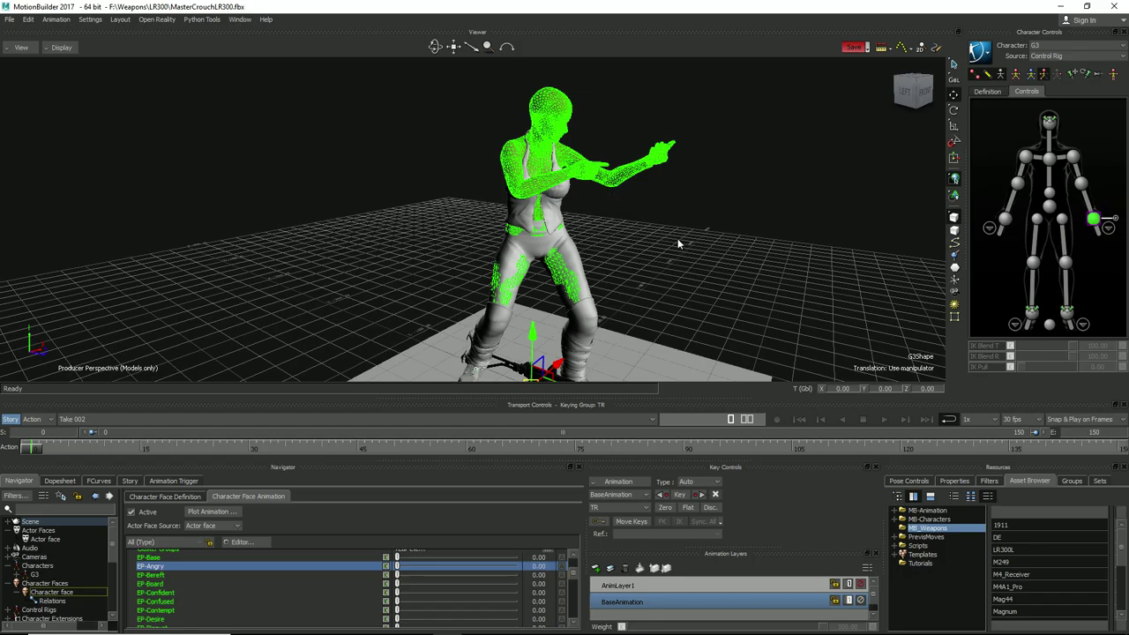
pyautogui.keyDown('ctrl'); pyautogui.moveTo(678, 238); pyautogui.dragTo(676, 188); pyautogui.keyUp('ctrl')
pyautogui.keyDown('ctrl'); pyautogui.keyDown('shift'); pyautogui.moveTo(697, 253); pyautogui.dragTo(653, 272); pyautogui.keyUp('shift'); pyautogui.keyUp('ctrl')
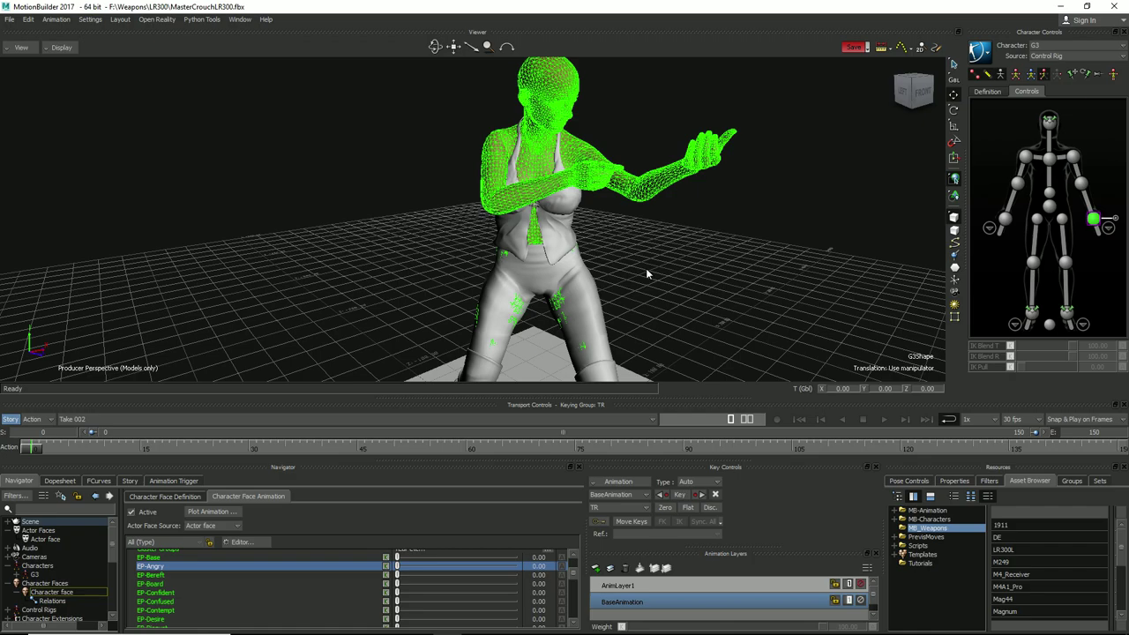
pyautogui.click(436, 214)
pyautogui.click(532, 181)
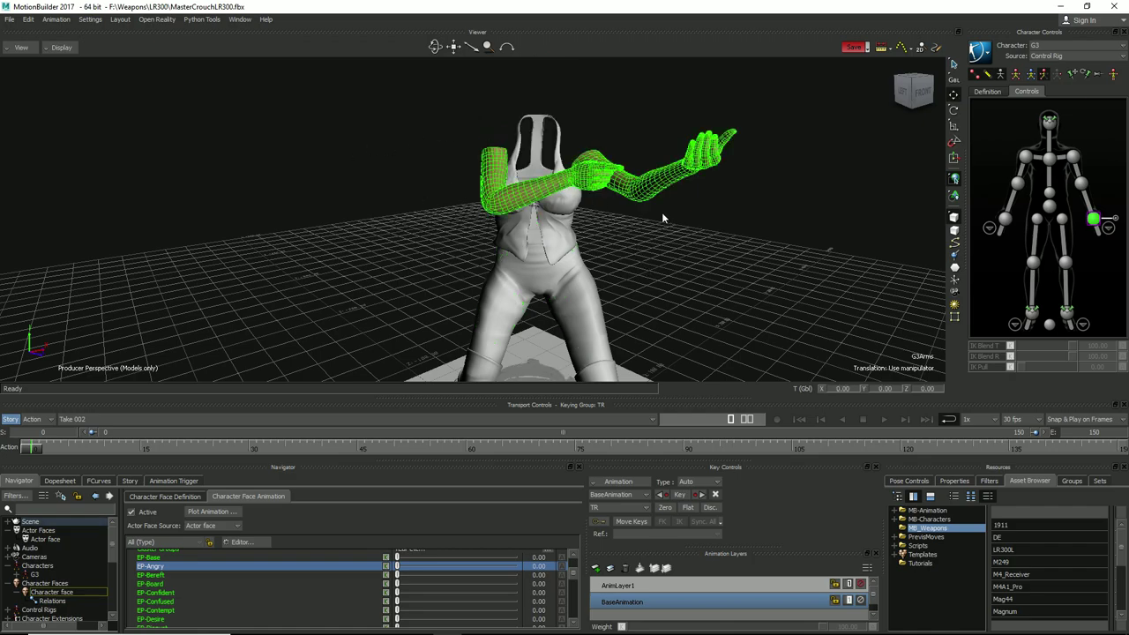
# - Examine the G3Arms mesh and the rifle on the ground from several angles, and check the G3 character's source options without changing them
pyautogui.keyDown('ctrl'); pyautogui.keyDown('shift'); pyautogui.moveTo(662, 211); pyautogui.dragTo(661, 235); pyautogui.keyUp('shift'); pyautogui.keyUp('ctrl')
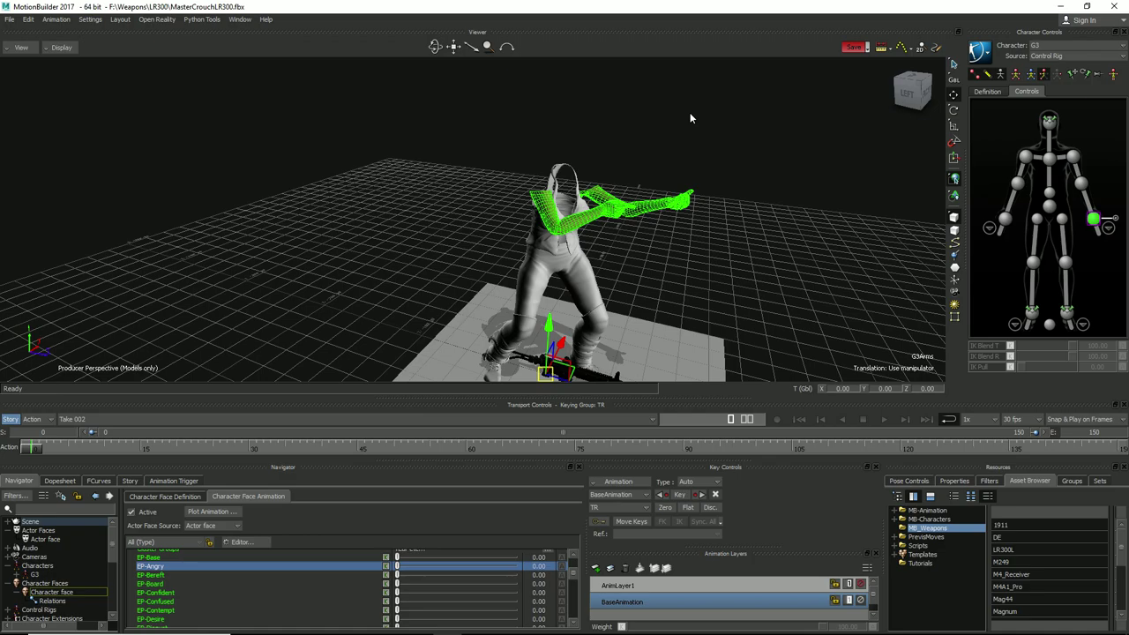
pyautogui.moveTo(676, 197)
pyautogui.mouseDown()
pyautogui.moveTo(677, 228)
pyautogui.moveTo(676, 190)
pyautogui.moveTo(649, 198)
pyautogui.moveTo(660, 172)
pyautogui.moveTo(664, 187)
pyautogui.mouseUp()
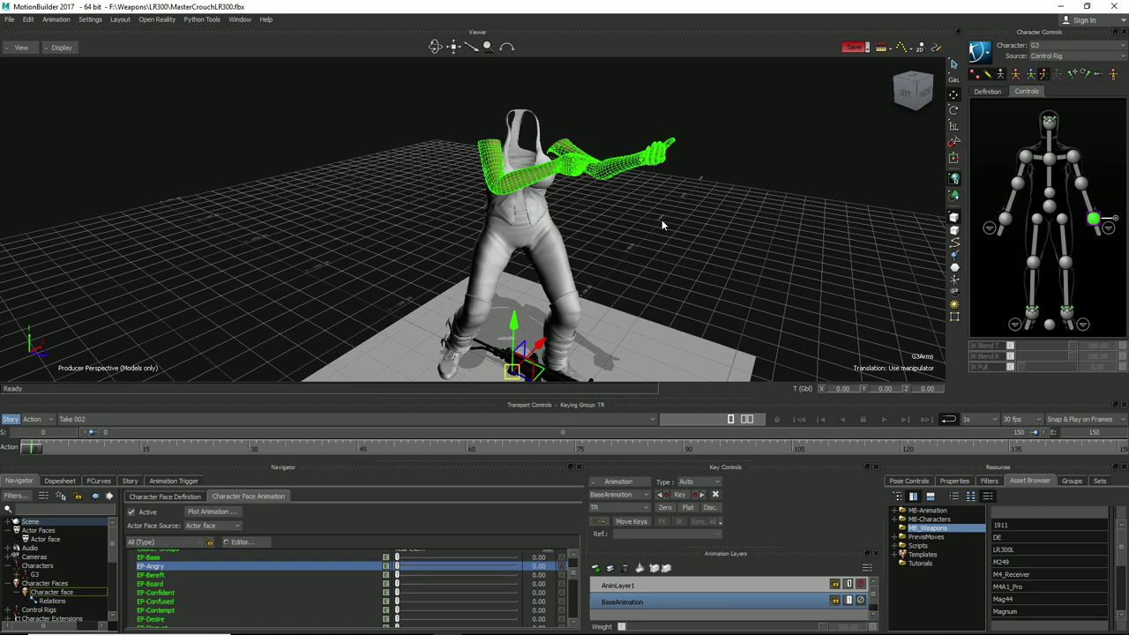
pyautogui.moveTo(661, 220); pyautogui.dragTo(660, 254)
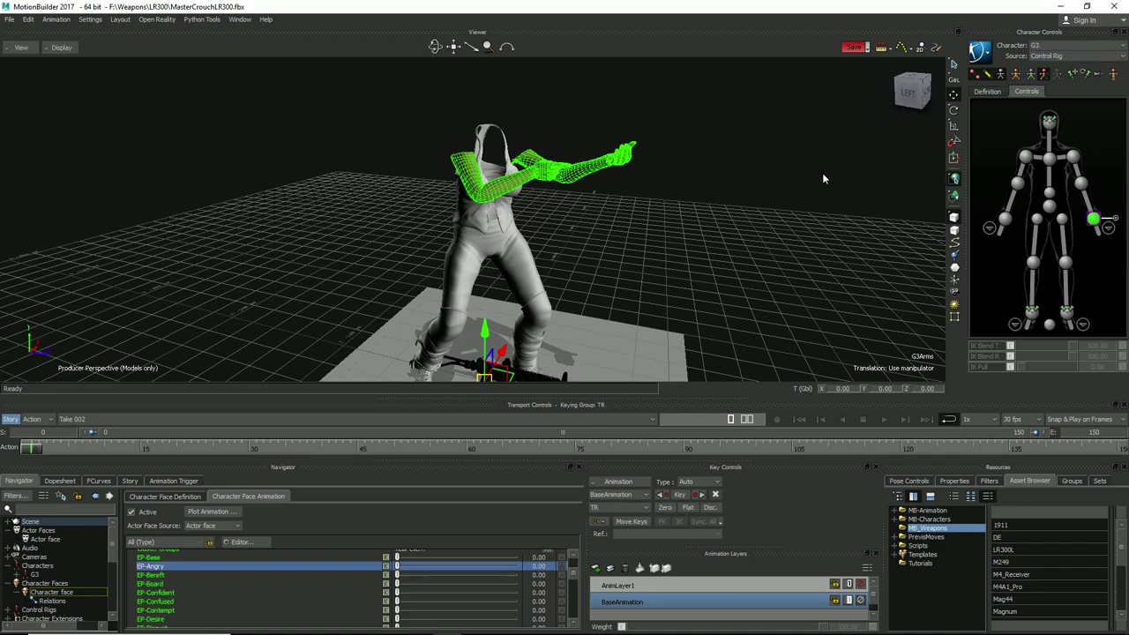
pyautogui.click(1124, 56)
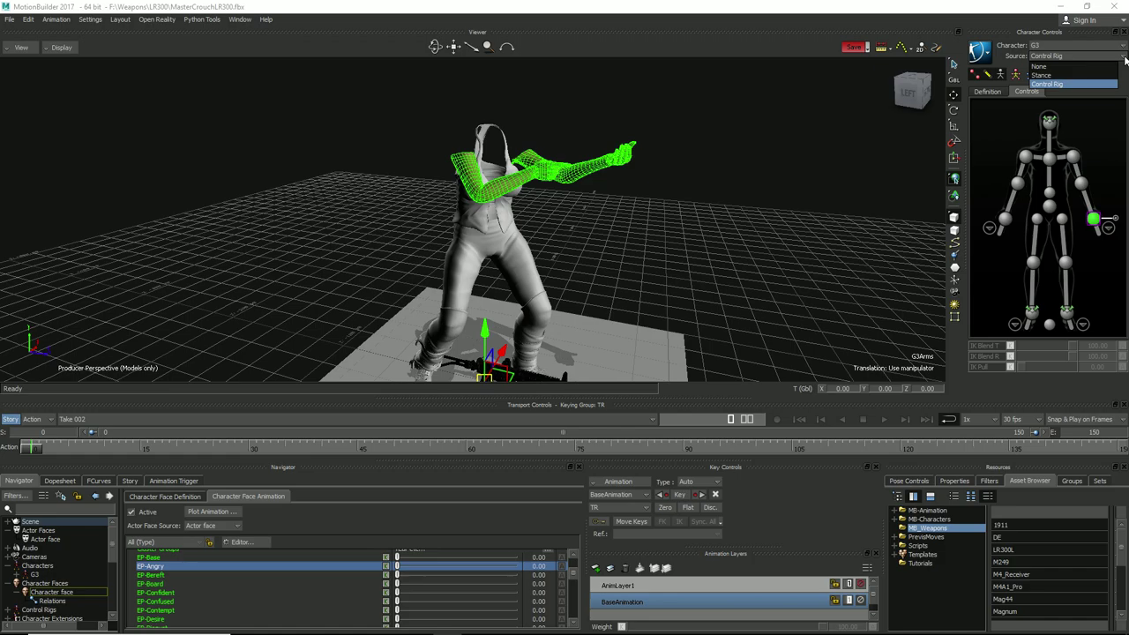
pyautogui.click(704, 233)
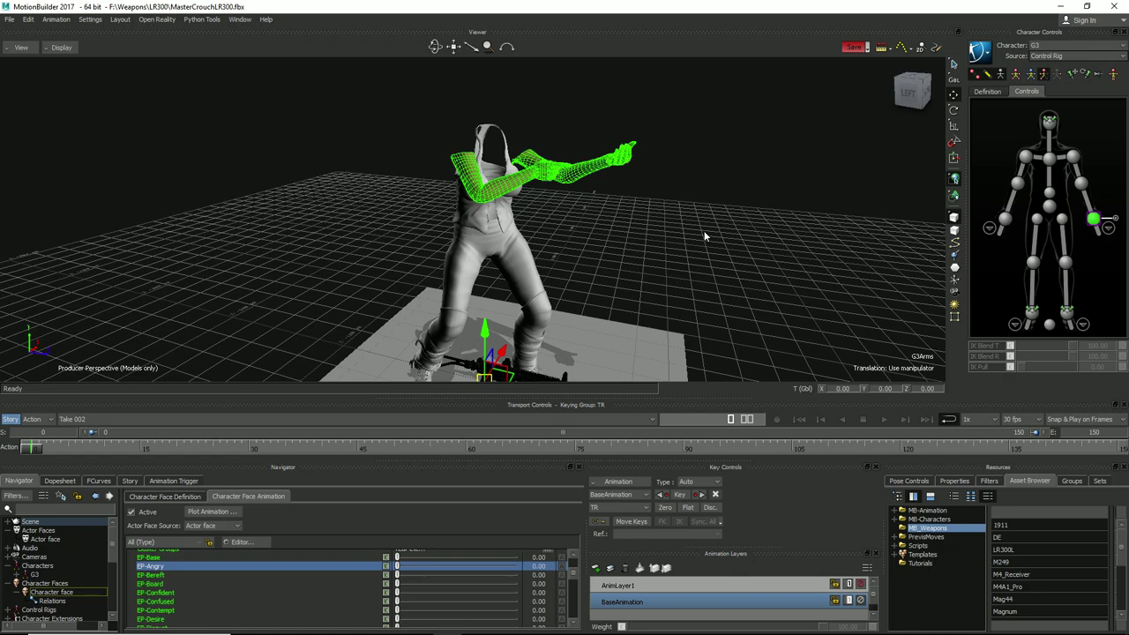
pyautogui.keyDown('ctrl'); pyautogui.keyDown('shift'); pyautogui.moveTo(672, 243); pyautogui.dragTo(666, 179); pyautogui.keyUp('shift'); pyautogui.keyUp('ctrl')
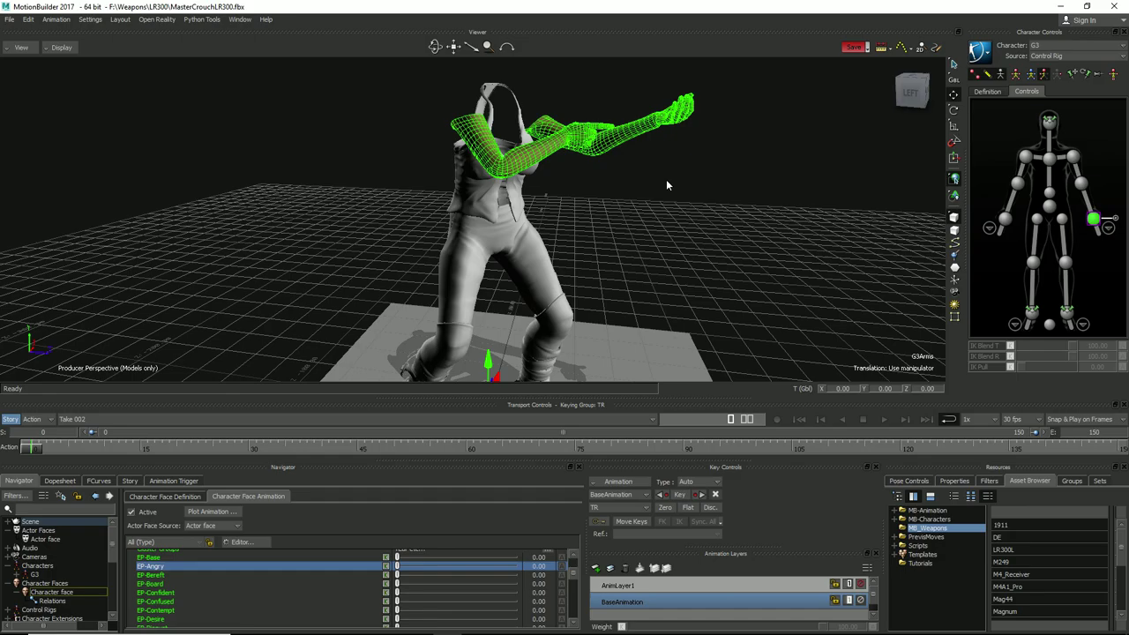
pyautogui.scroll(-5, 657, 183)
pyautogui.keyDown('ctrl'); pyautogui.keyDown('shift'); pyautogui.moveTo(626, 297); pyautogui.dragTo(598, 304); pyautogui.keyUp('shift'); pyautogui.keyUp('ctrl')
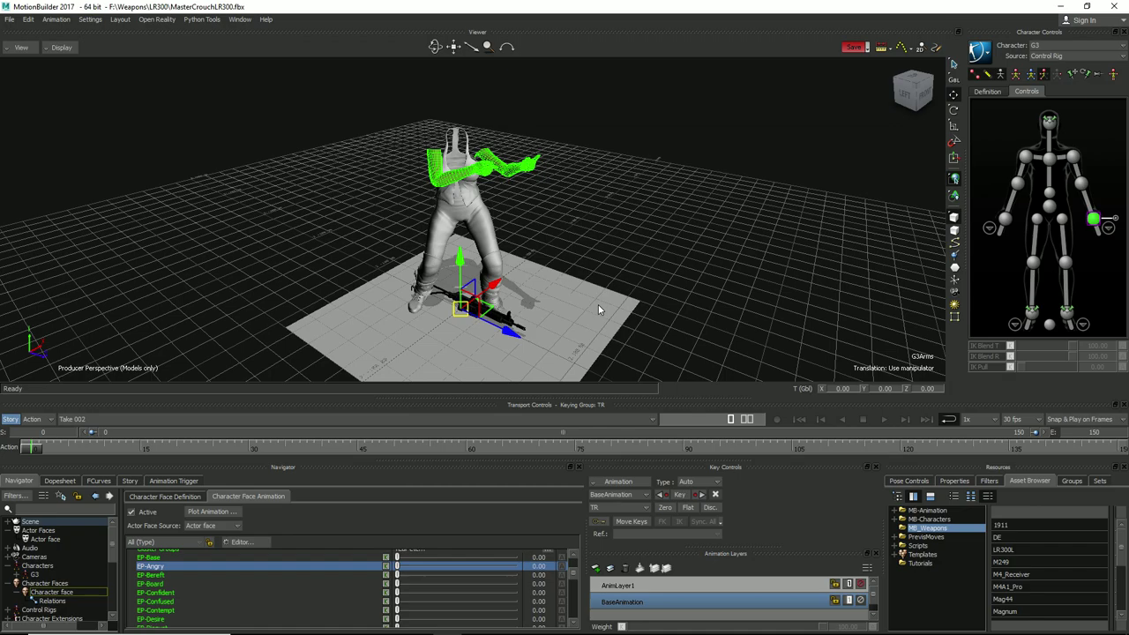
pyautogui.keyDown('ctrl'); pyautogui.keyDown('shift'); pyautogui.moveTo(580, 299); pyautogui.dragTo(631, 232); pyautogui.keyUp('shift'); pyautogui.keyUp('ctrl')
pyautogui.keyDown('ctrl'); pyautogui.moveTo(650, 183); pyautogui.dragTo(629, 262); pyautogui.keyUp('ctrl')
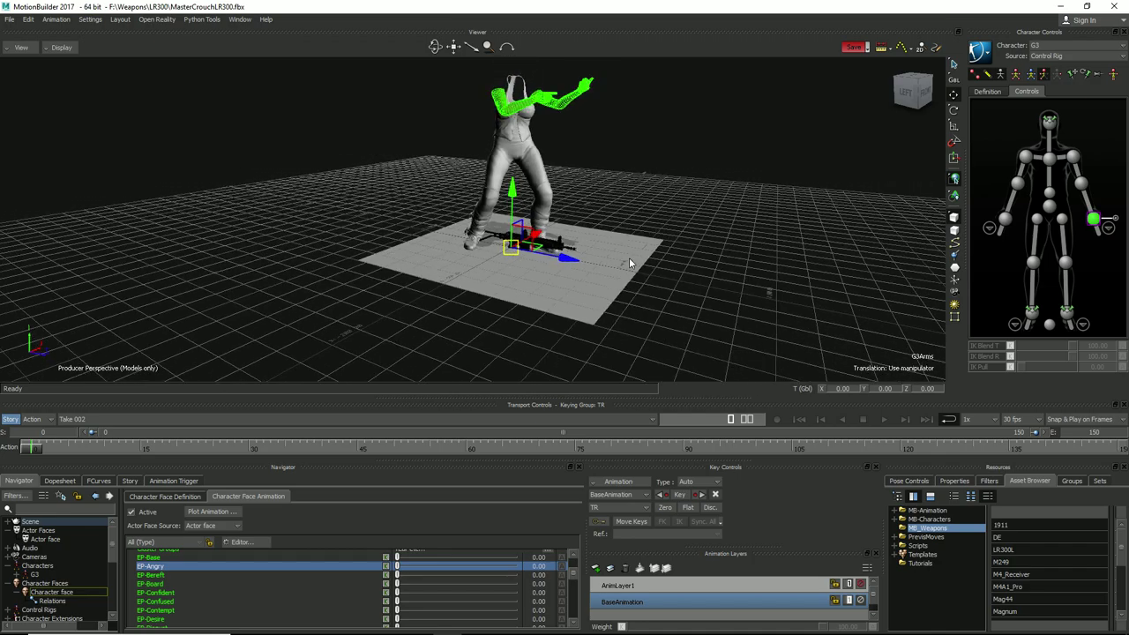